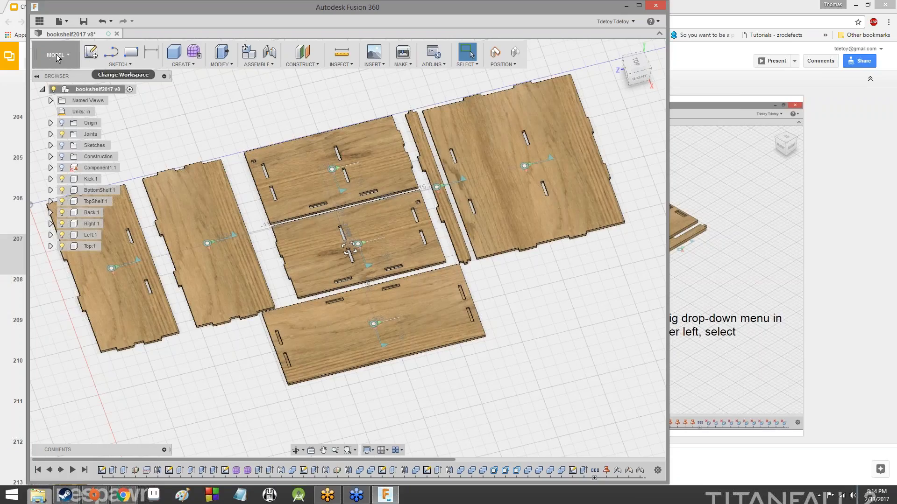
Switch the bookshelf design to the CAM workspace and change its active units to Inch.
left_click(56, 55)
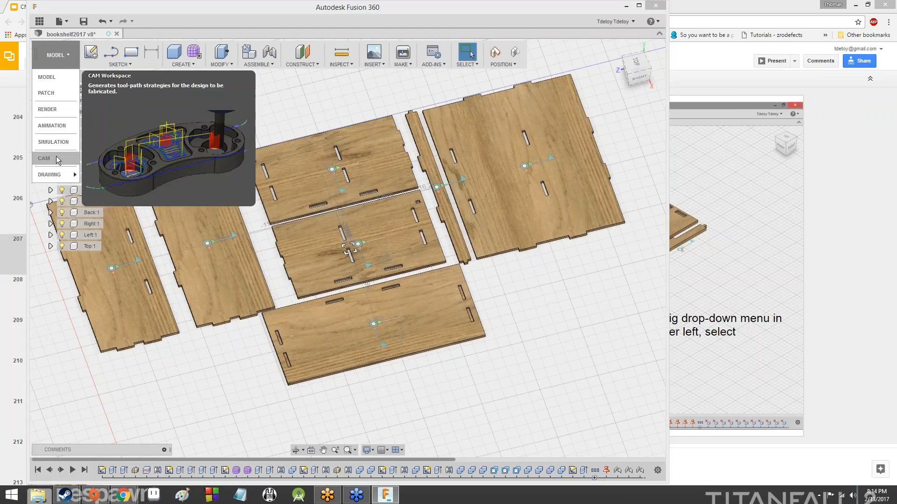
left_click(56, 159)
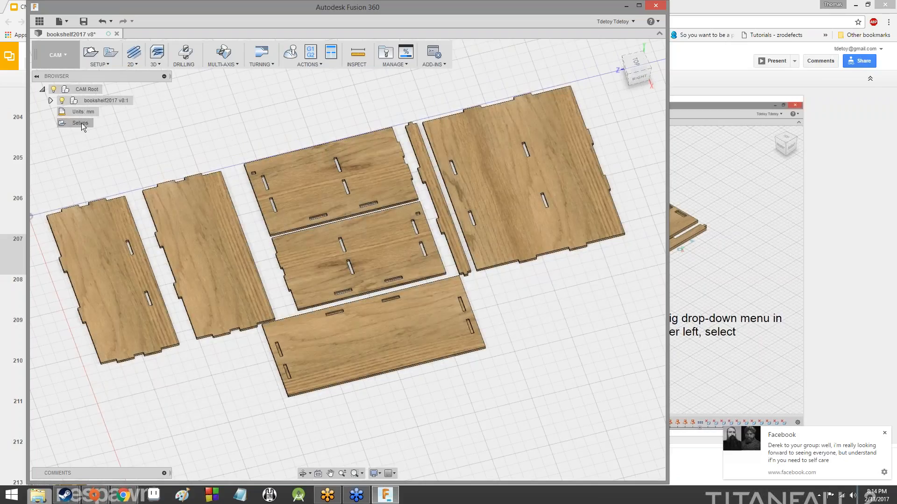
left_click(102, 112)
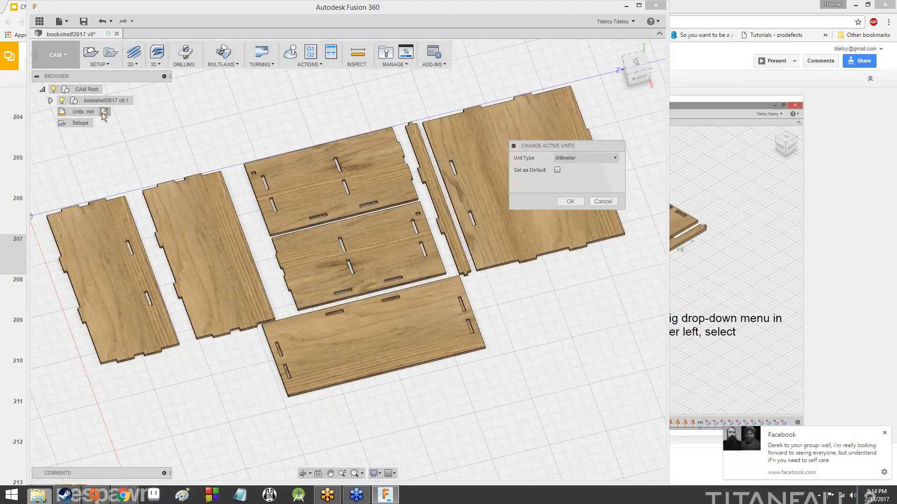
left_click(597, 160)
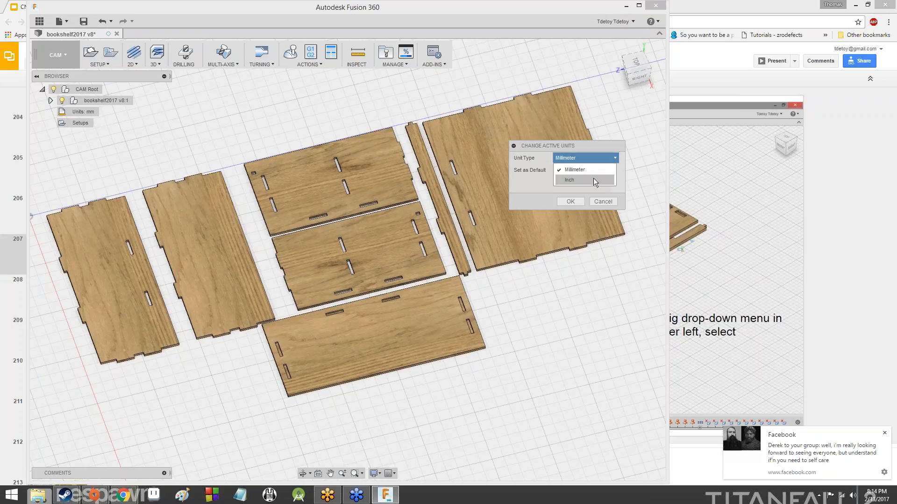
left_click(594, 178)
left_click(579, 202)
Switch to the Model workspace and return to CAM.
left_click(56, 55)
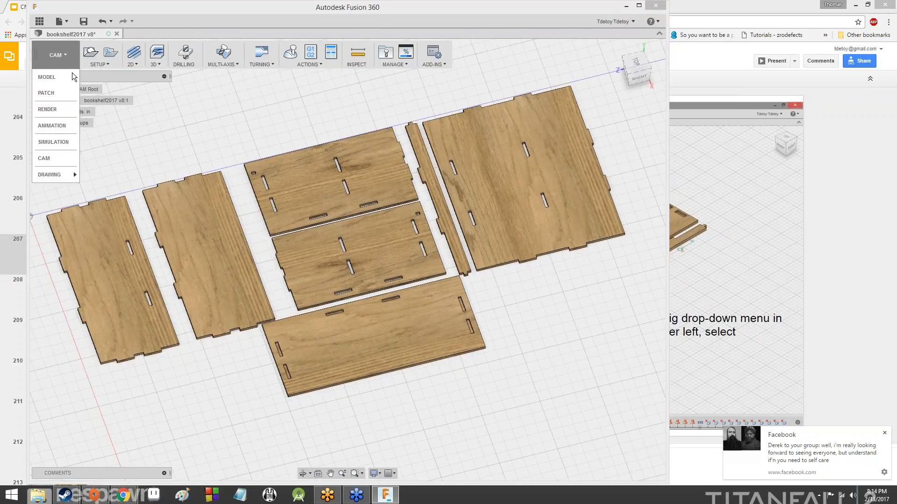
left_click(70, 76)
left_click(67, 54)
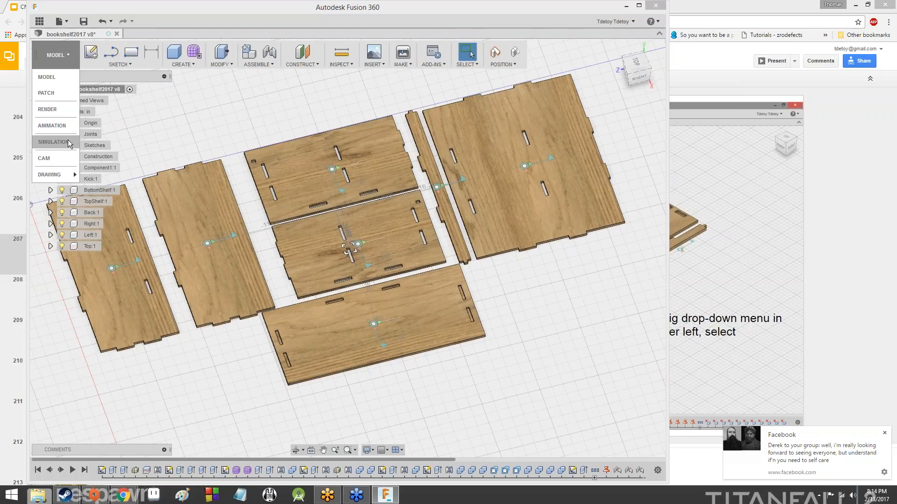
left_click(66, 156)
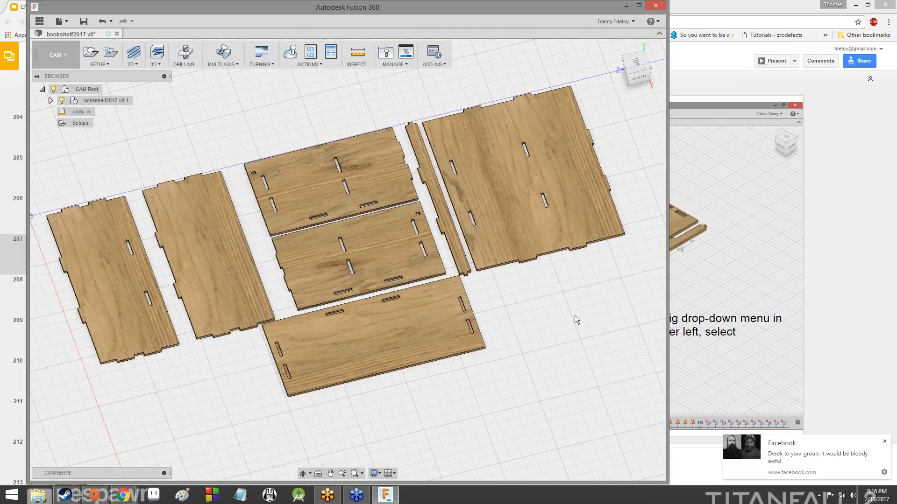
Switch to the CNC Machining/Fusion 360 presentation, read slide 208 on the CAM browser and tools, and compare it with the Fusion 360 workspace.
left_click(884, 441)
left_click(711, 373)
left_click(521, 360)
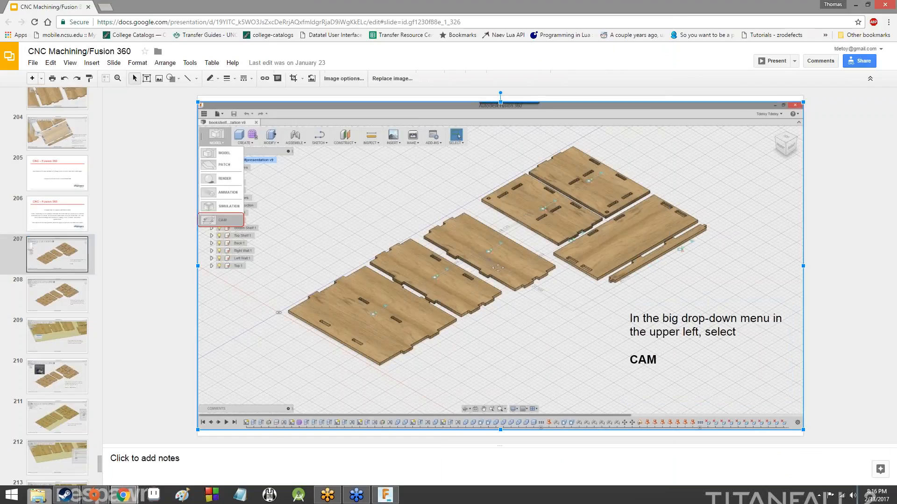
left_click(73, 293)
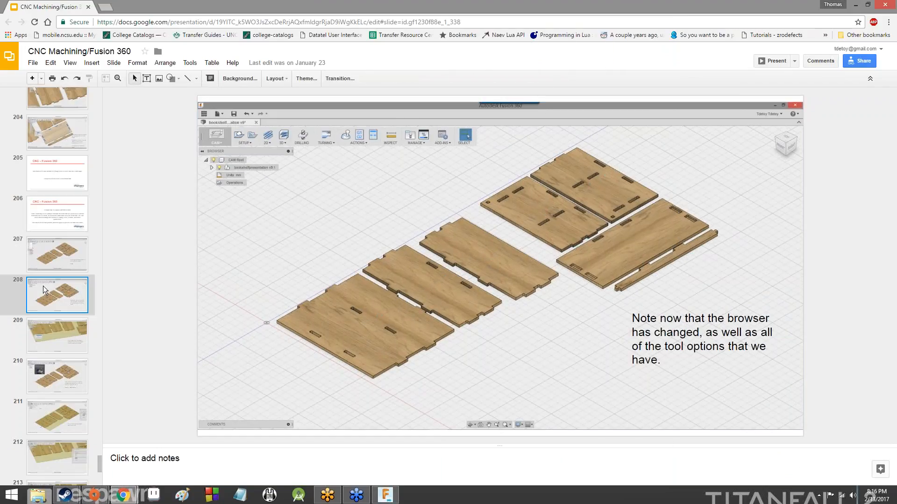
left_click(385, 495)
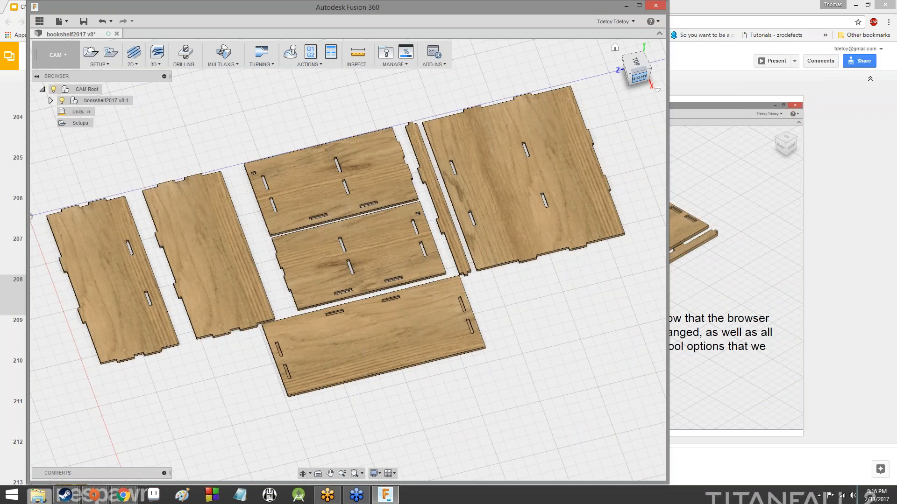
left_click_drag(639, 77, 652, 62)
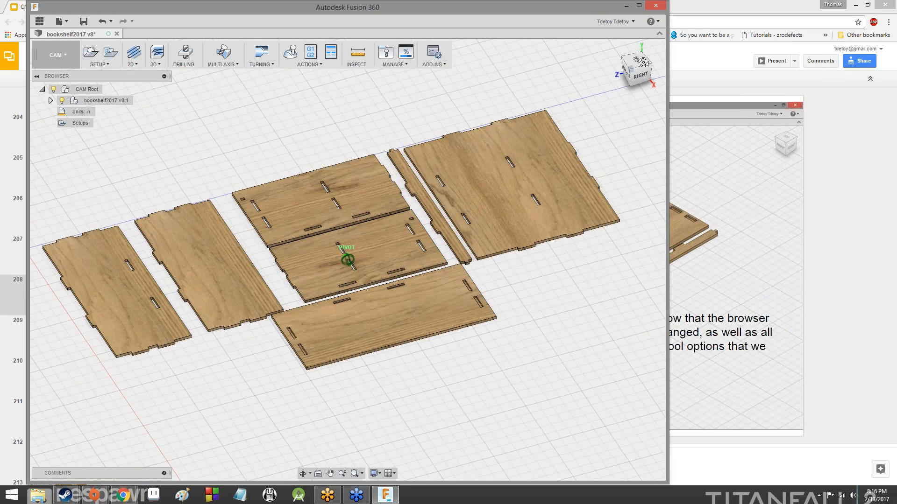
Read presentation slides 209 and 210 on changing the CAM units and creating a new setup.
left_click(703, 104)
left_click(55, 331)
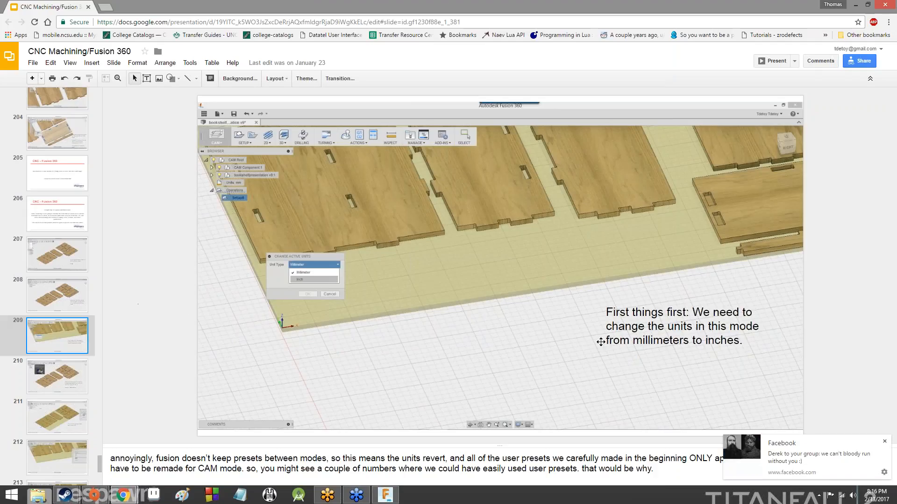
left_click(882, 444)
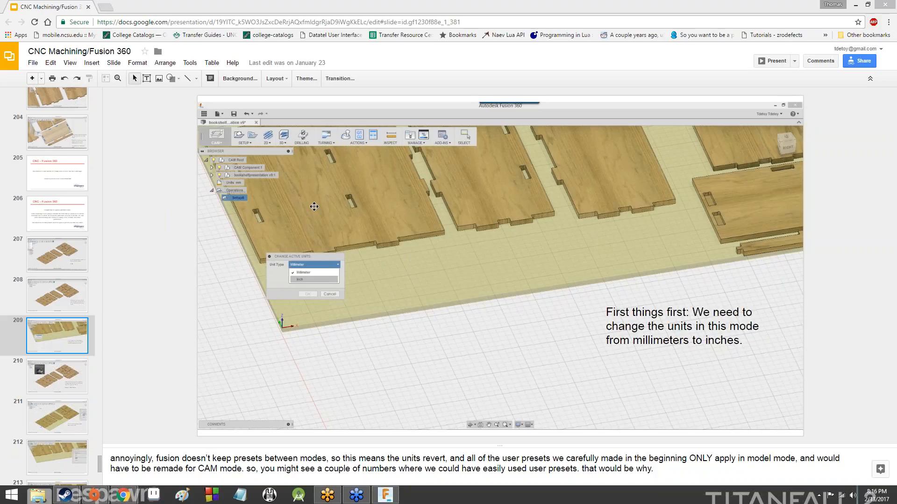
left_click(69, 361)
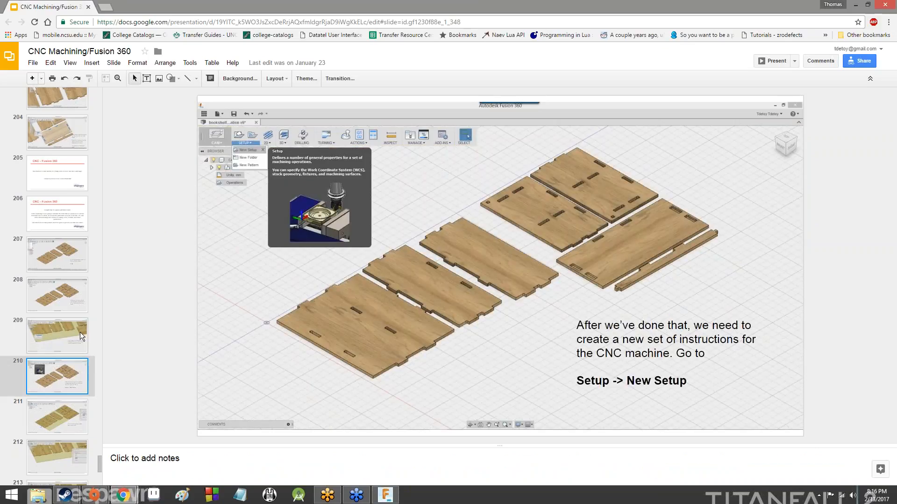
Switch back to Fusion 360 and start a new setup for the bookshelf panels.
left_click(385, 496)
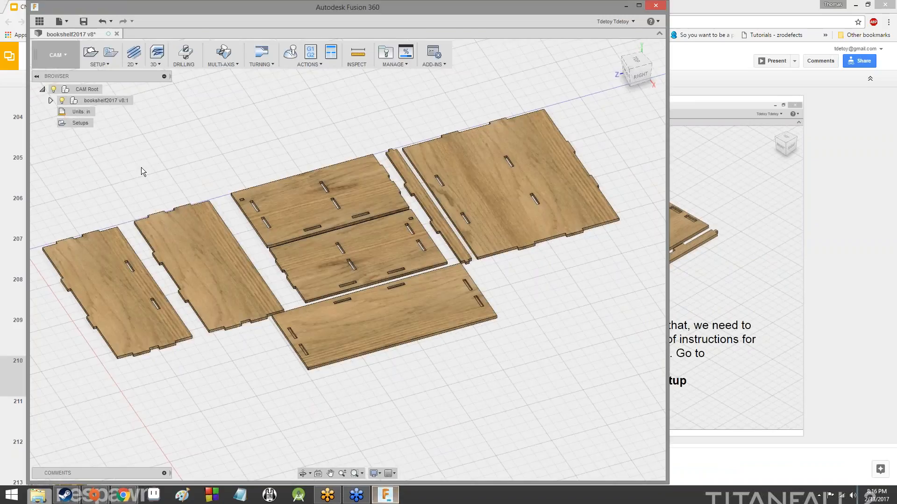
left_click(104, 64)
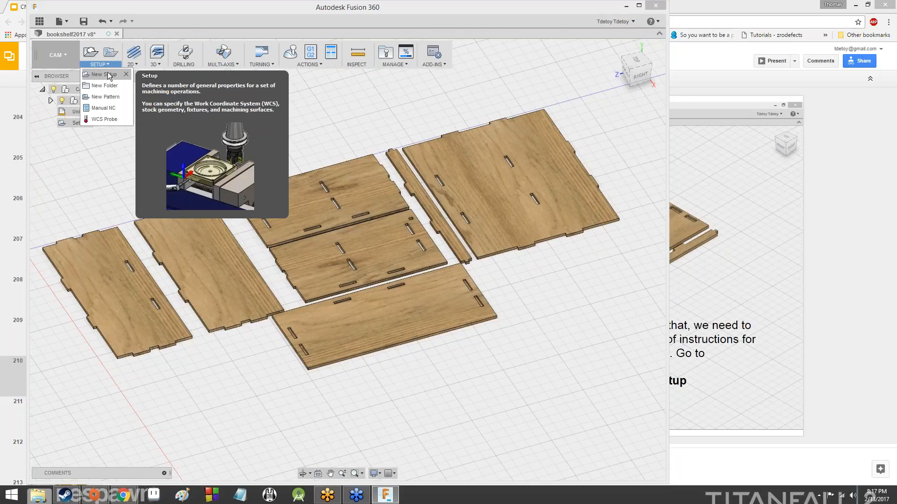
left_click(104, 74)
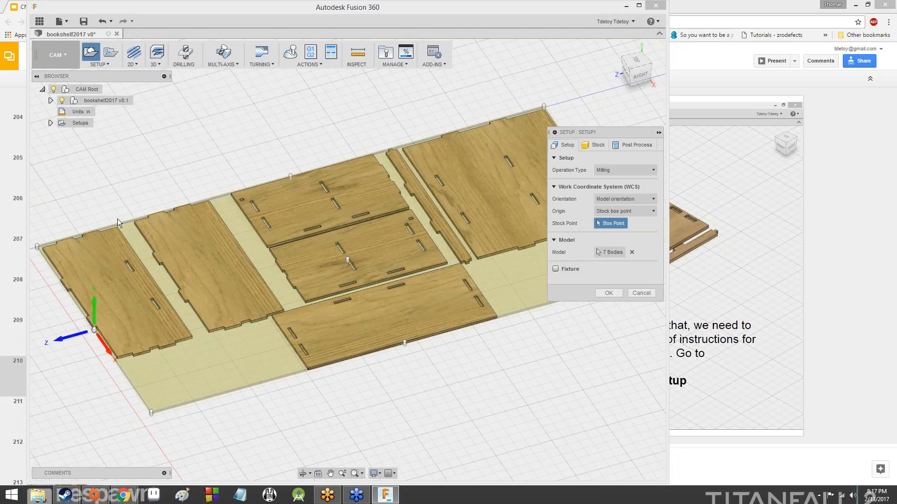
left_click(631, 77)
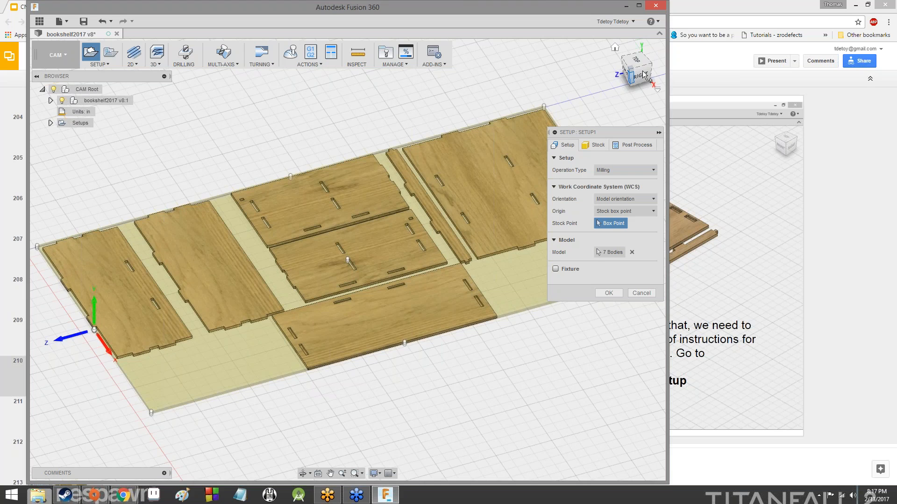
mouse_move(634, 65)
left_mouse_down()
mouse_move(647, 52)
mouse_move(614, 85)
mouse_move(595, 83)
mouse_move(621, 82)
left_mouse_up()
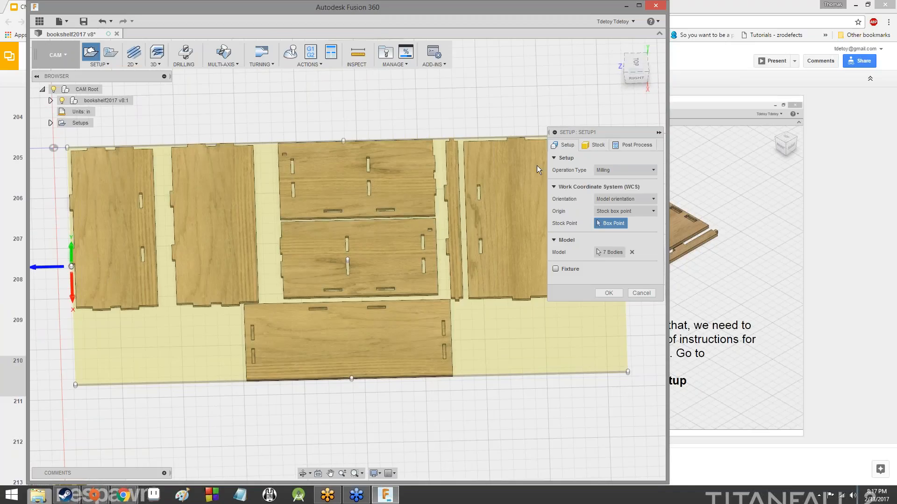
Review presentation slides 211 to 213 on the setup options, axis orientation and stock mode, comparing them with the open setup in Fusion 360.
left_click(735, 430)
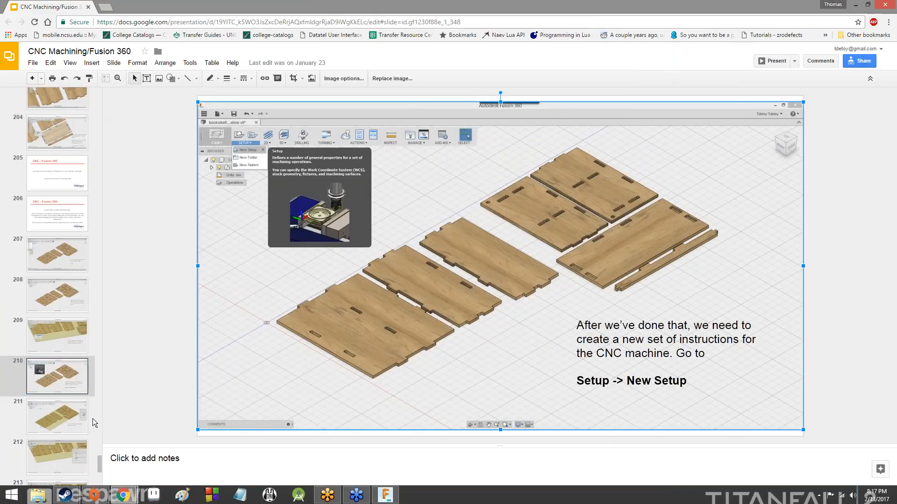
left_click(77, 422)
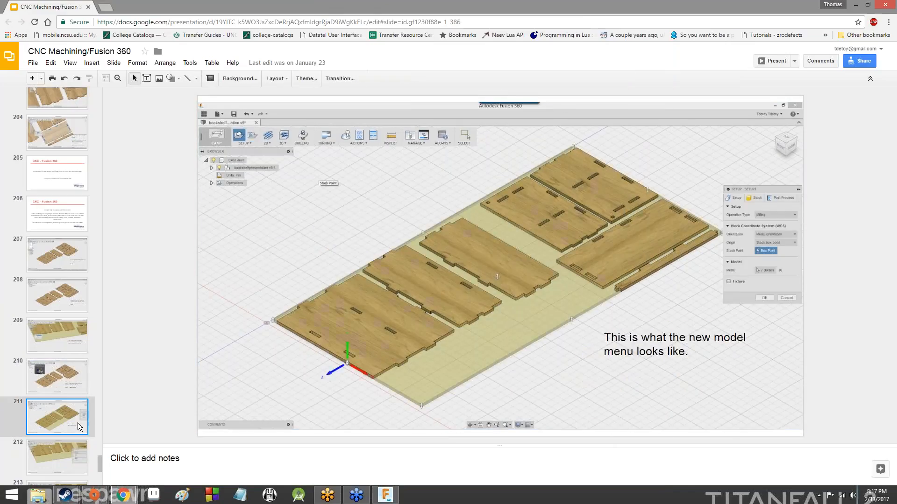
left_click(74, 452)
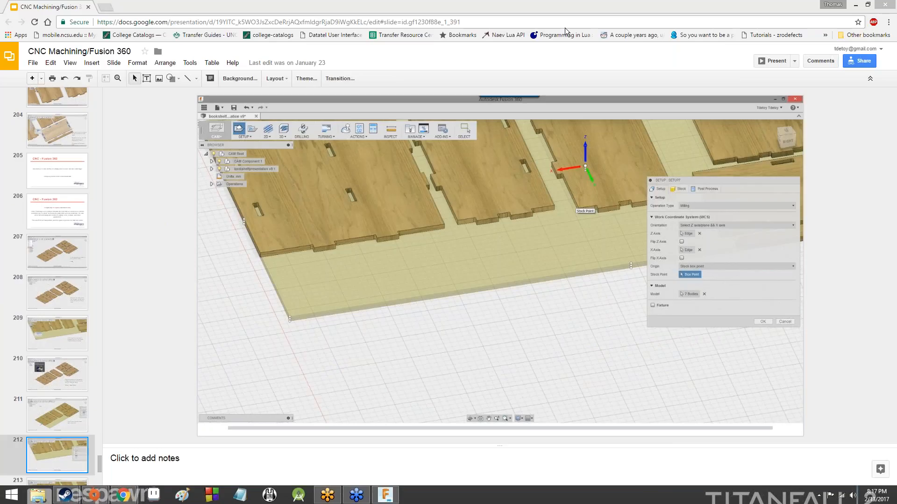
left_click(385, 495)
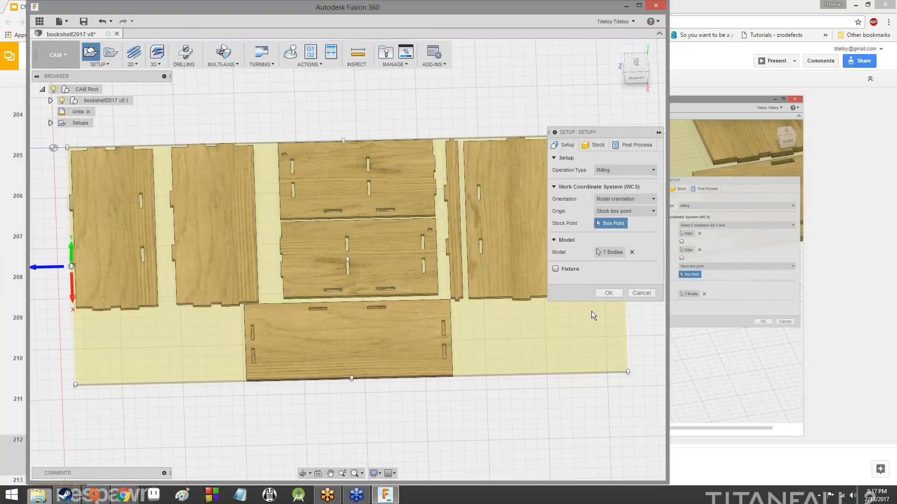
left_click_drag(636, 66, 644, 56)
left_click(626, 7)
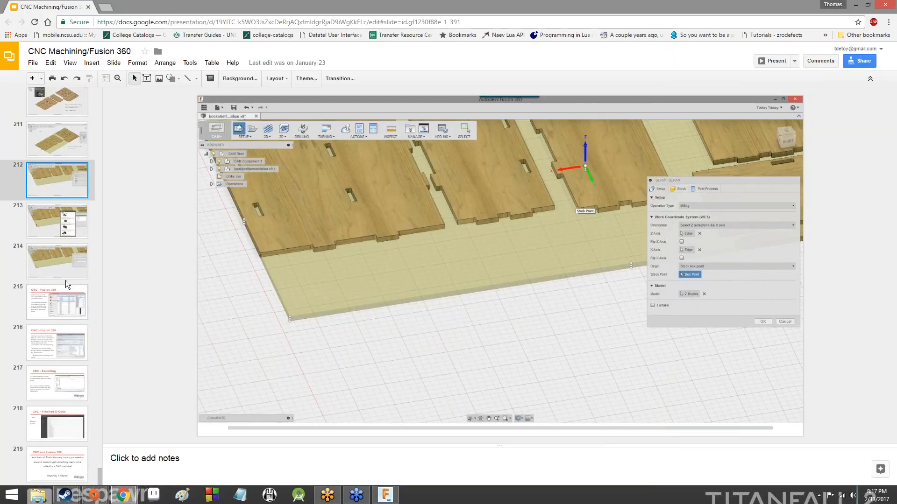
left_click(66, 222)
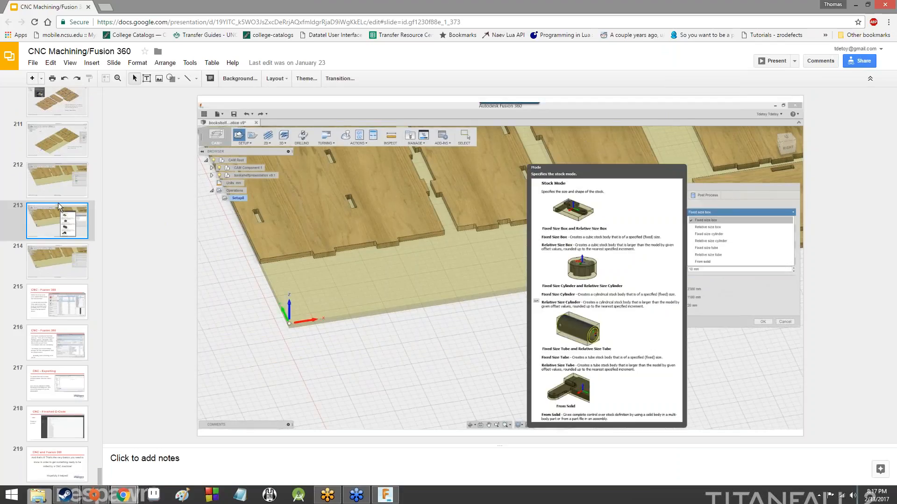
left_click(55, 186)
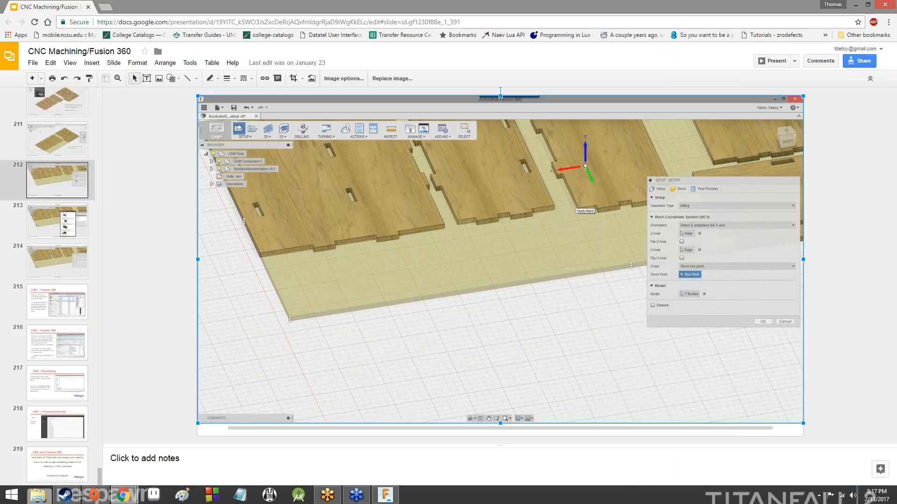
left_click(68, 144)
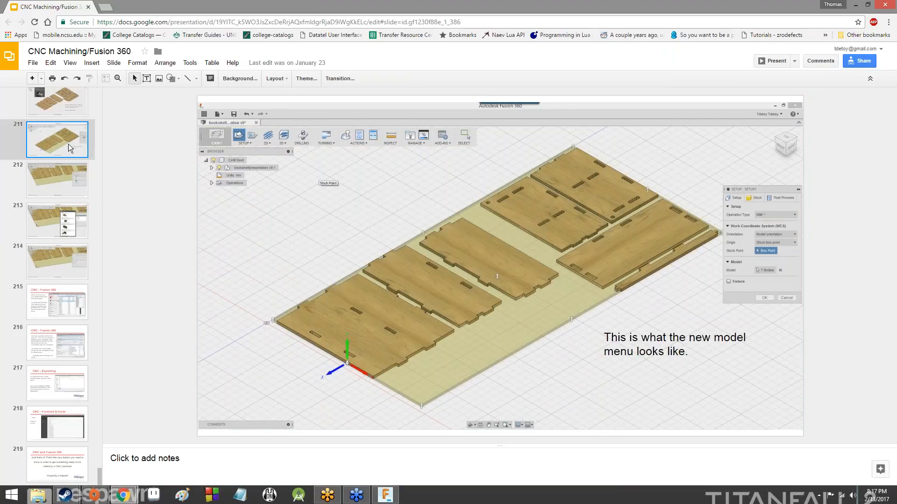
left_click(77, 173)
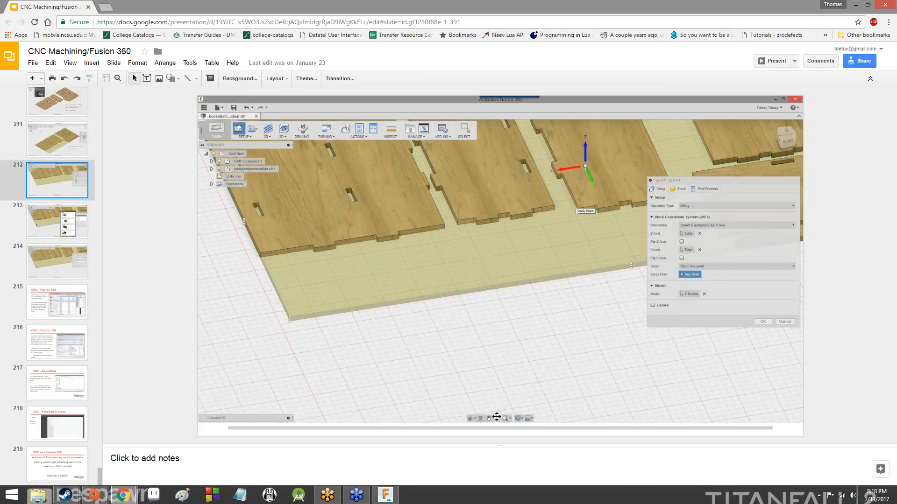
Switch back to Fusion 360 and set the setup's work coordinate orientation to Select Z axis/plane & X axis.
left_click(387, 498)
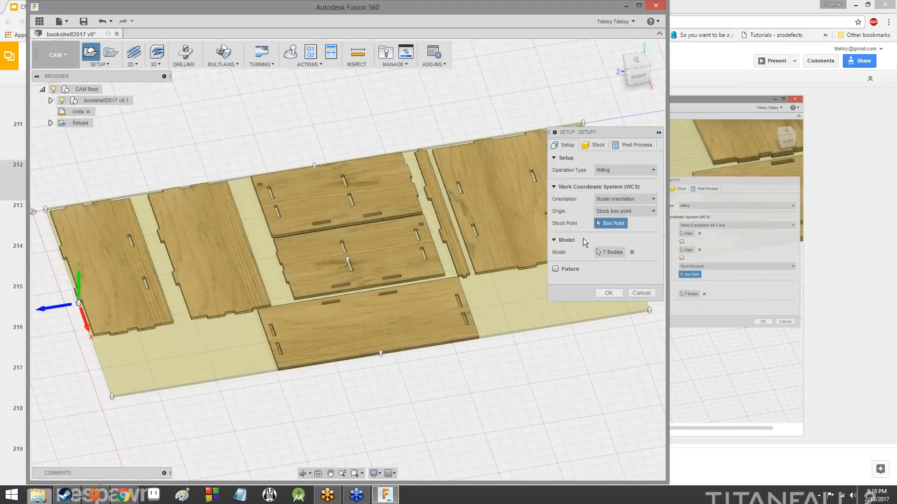
left_click(624, 199)
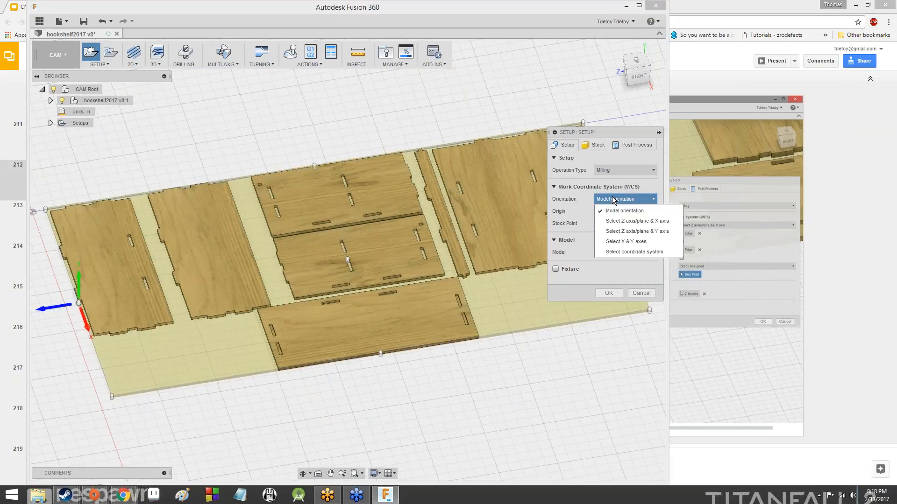
left_click(638, 221)
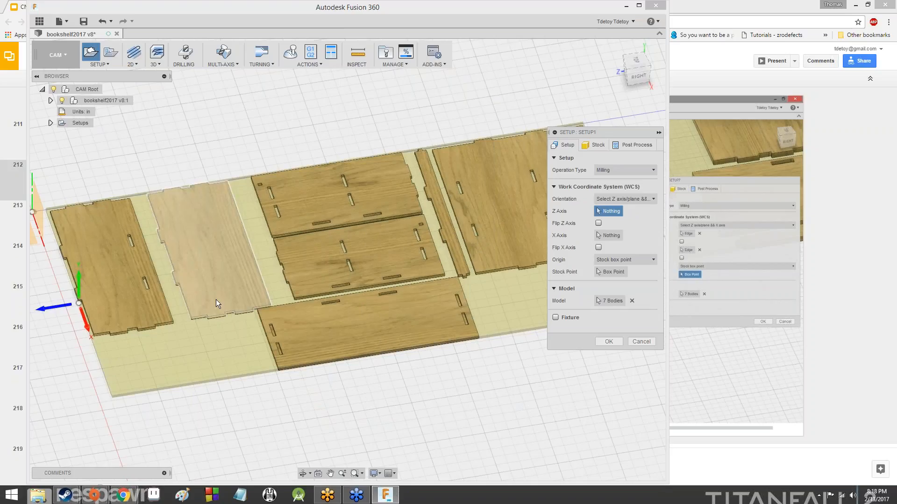
Choose the narrow side face of the end panel, beside the coordinate origin, as the Z axis reference.
scroll(94, 360, "down", 3)
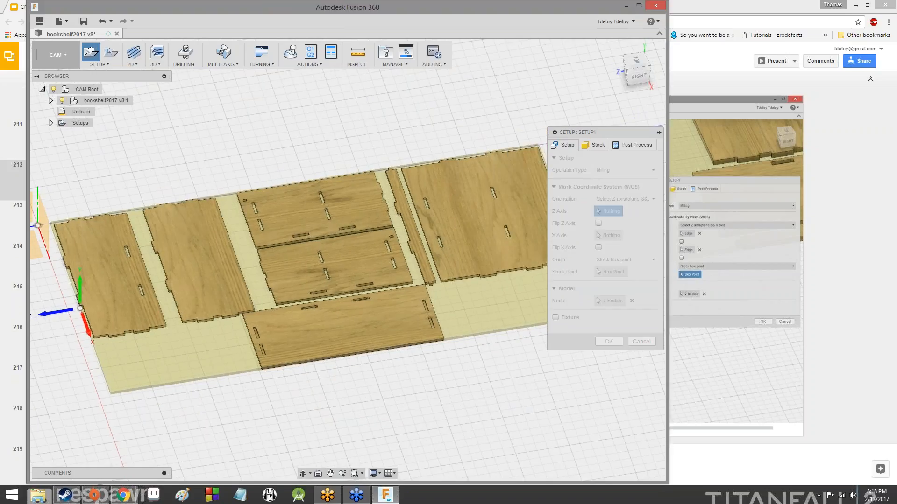
middle_click_drag(122, 308, 229, 225)
scroll(229, 226, "up", 8)
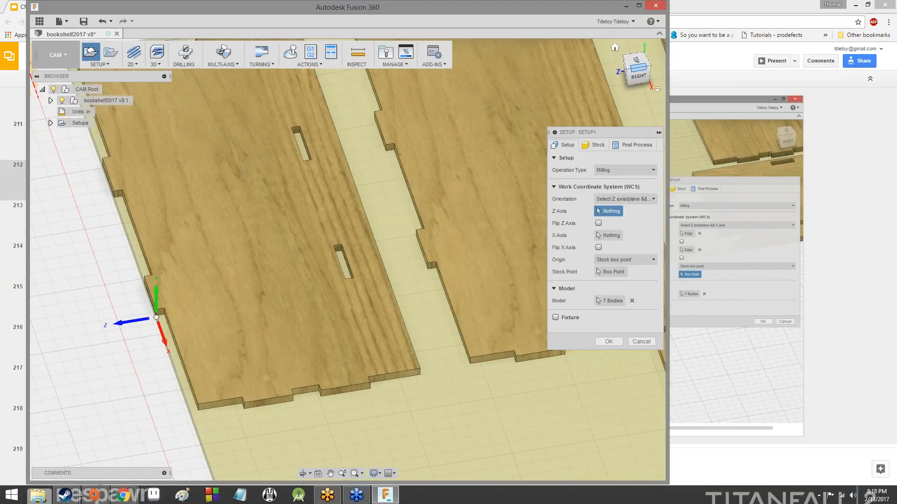
left_click_drag(640, 68, 651, 55)
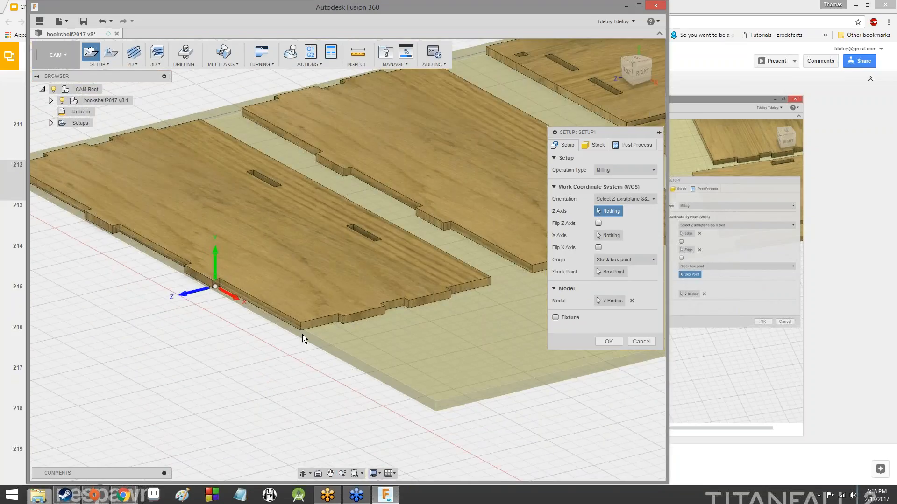
left_click(284, 318)
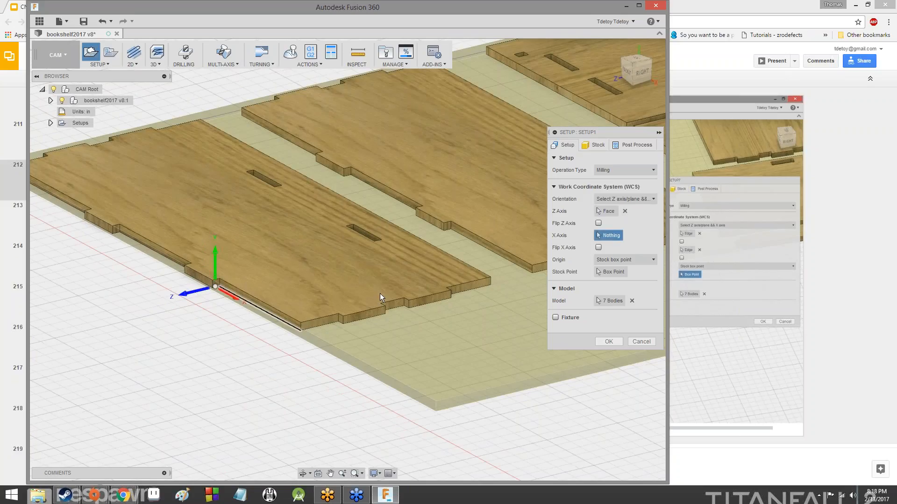
Replace the Z axis reference with the end panel's long edge, and pick the front panel's long edge as the X axis.
left_click(611, 212)
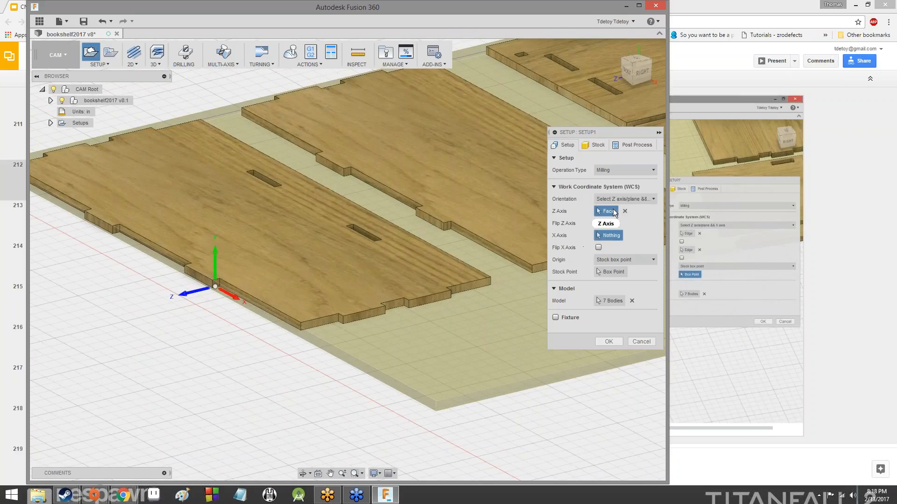
left_click(270, 304)
scroll(492, 251, "down", 2)
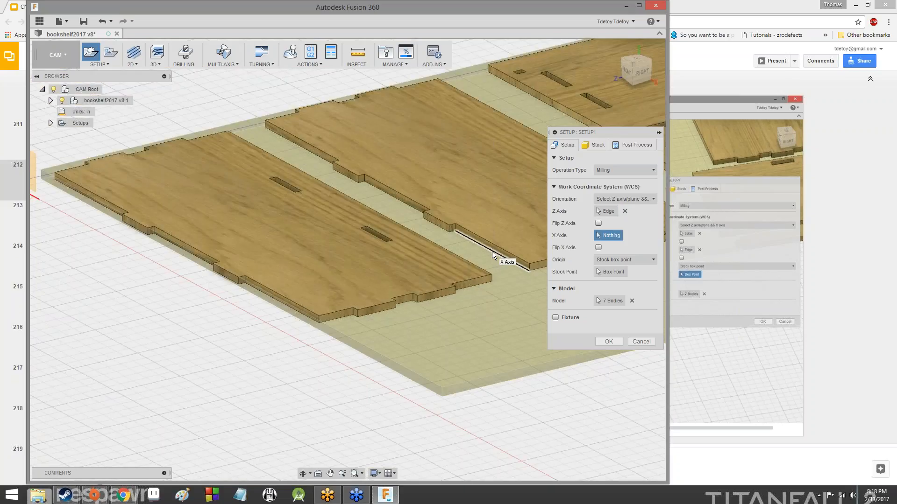
scroll(491, 250, "down", 5)
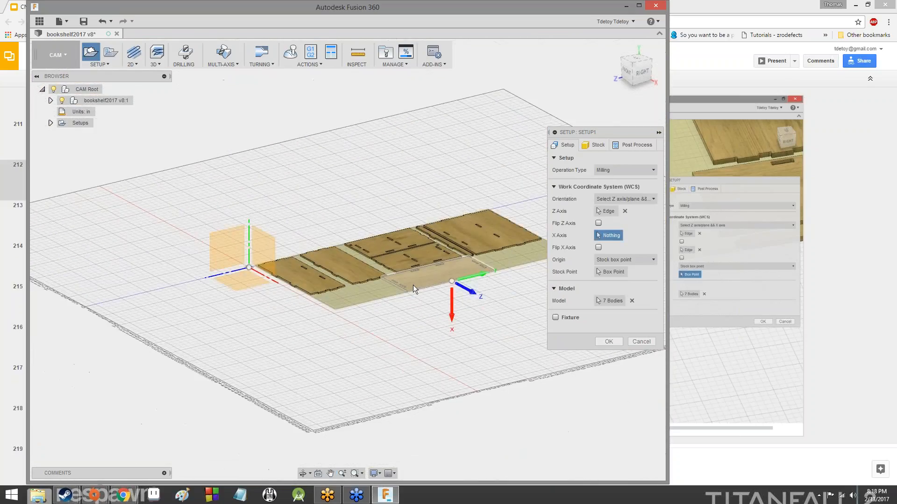
scroll(417, 286, "up", 3)
left_click(424, 286)
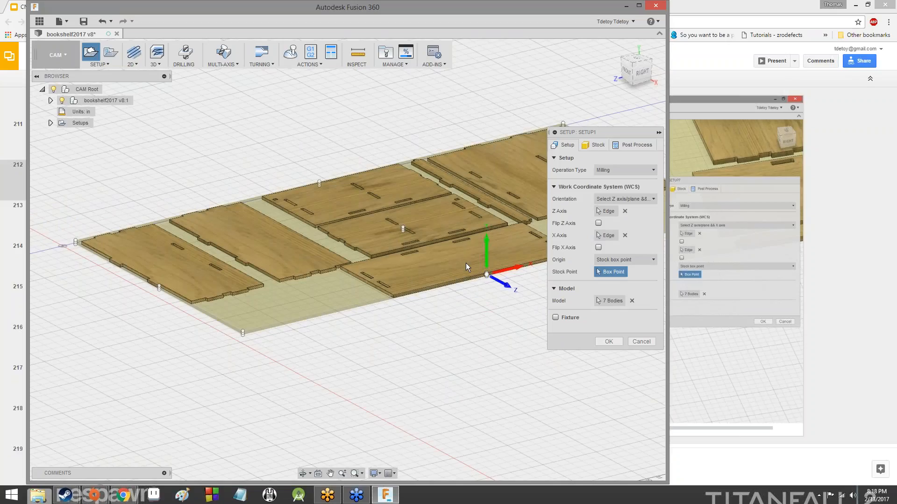
Reassign the Z axis to a vertical corner edge of the second panel and try Flip Z Axis on and off.
left_click(624, 211)
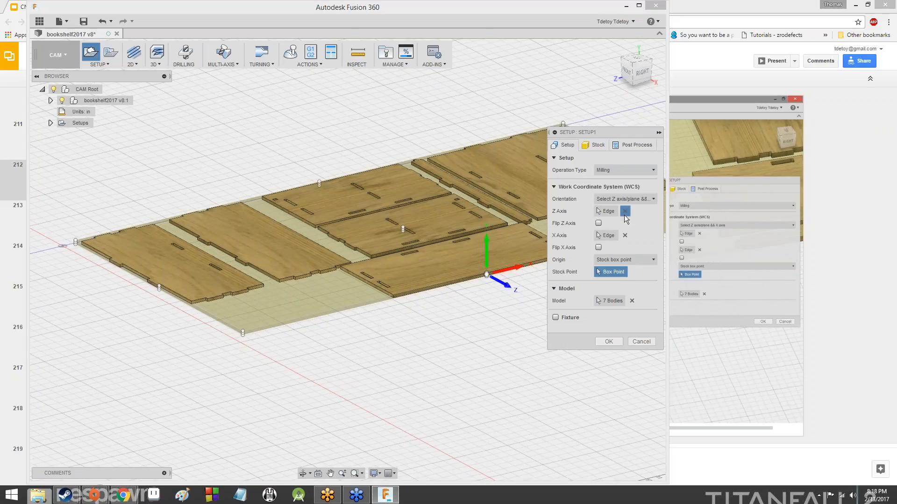
left_click(278, 283)
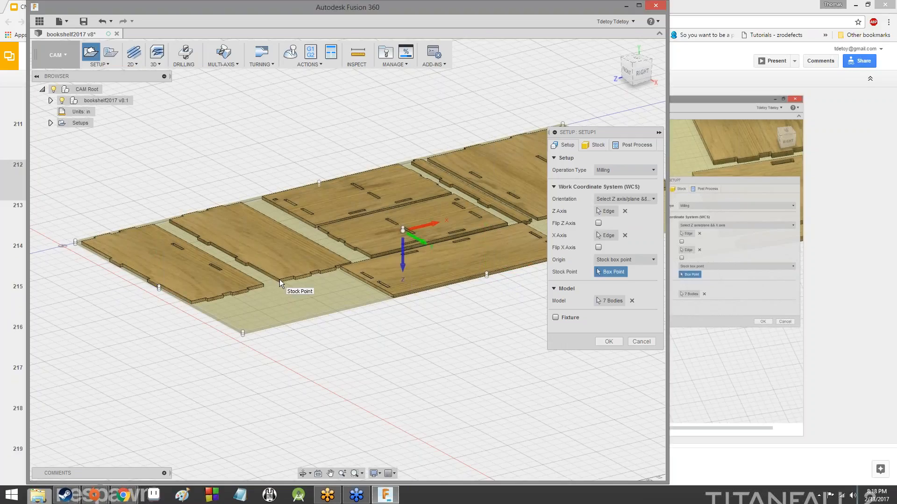
left_click(598, 224)
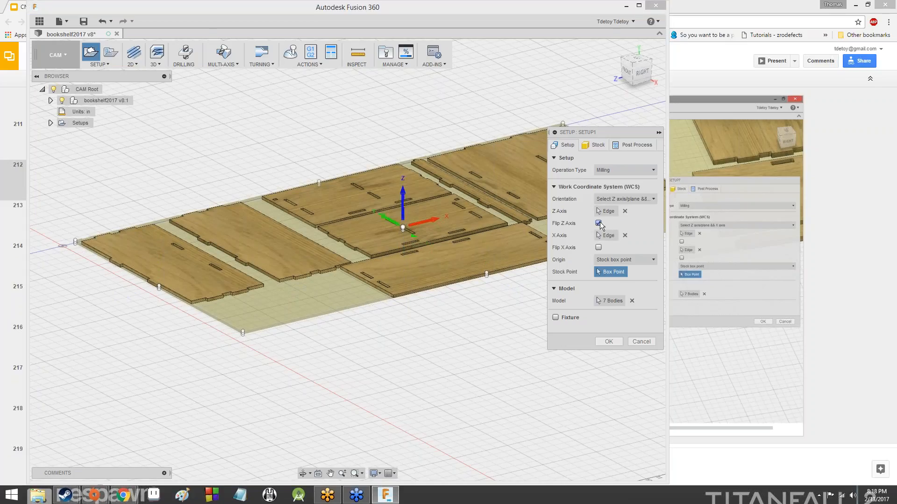
left_click(598, 223)
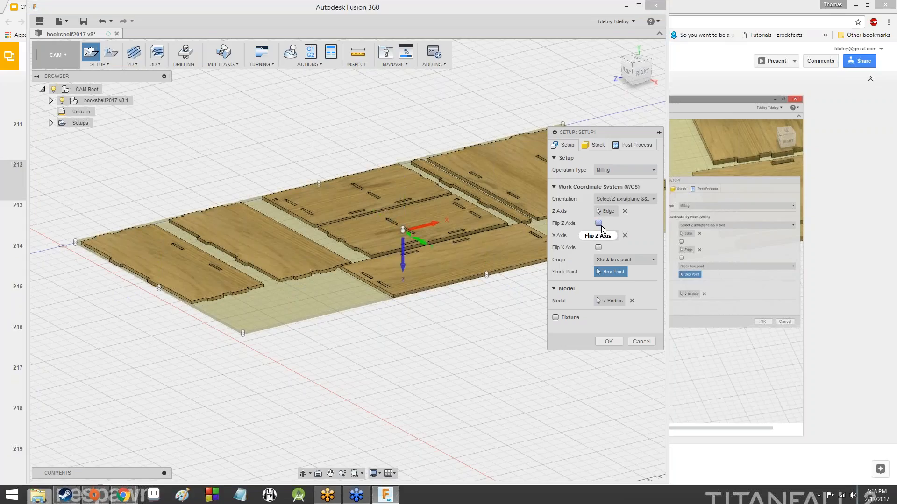
Clear the X and Z axis references and set the work coordinate orientation to Model orientation.
left_click(626, 235)
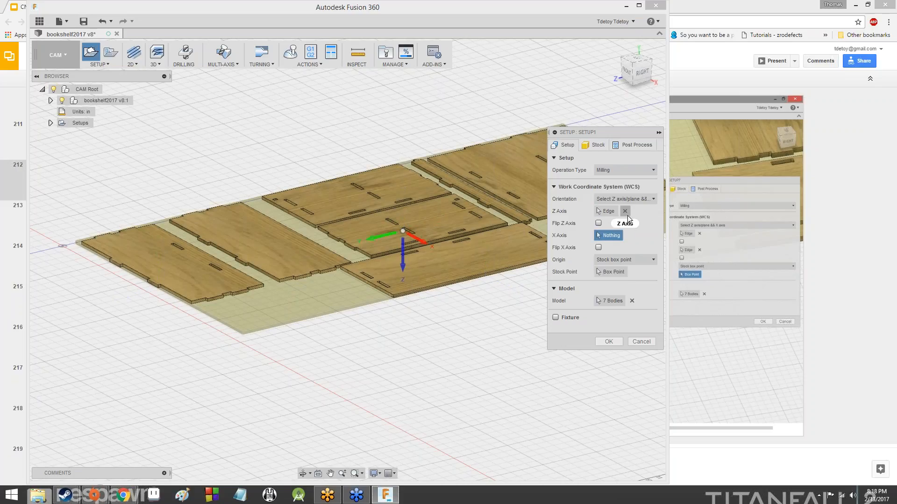
left_click(626, 212)
left_click(631, 199)
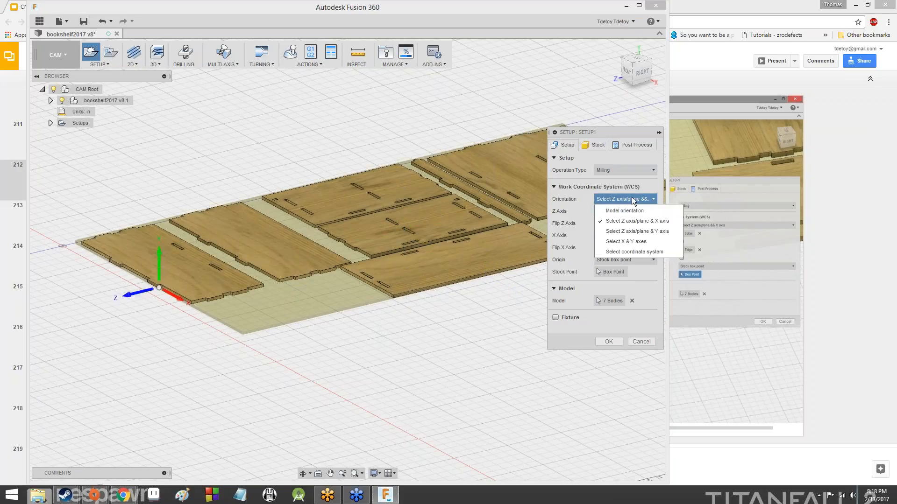
left_click(612, 210)
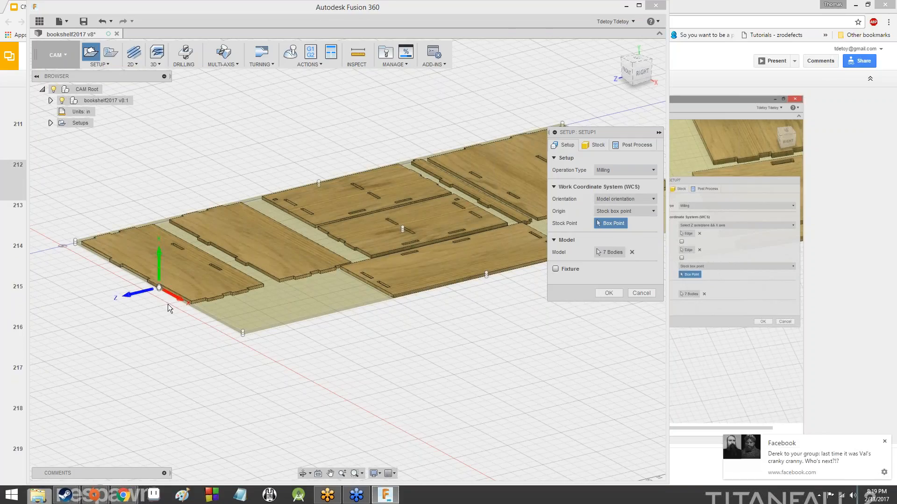
left_click(884, 442)
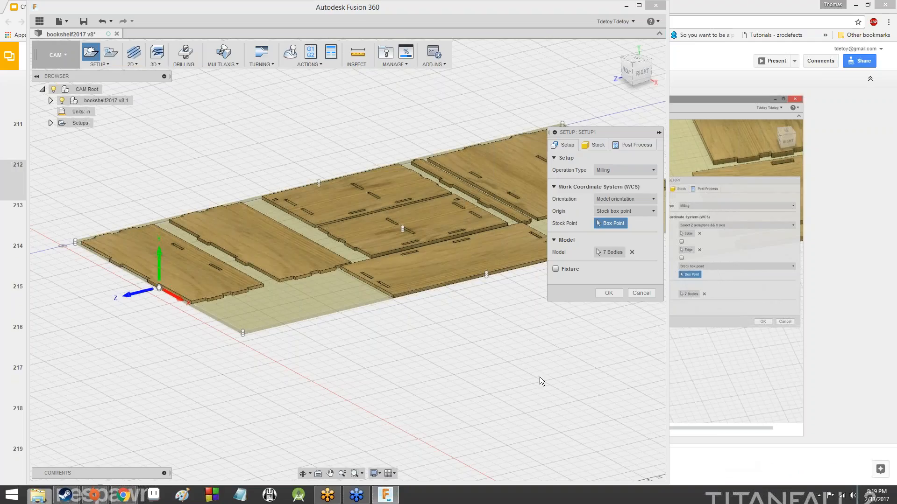
Examine the model-orientation axes at the stock edge and compare their directions with the layout of the bookshelf panels.
scroll(136, 298, "up", 3)
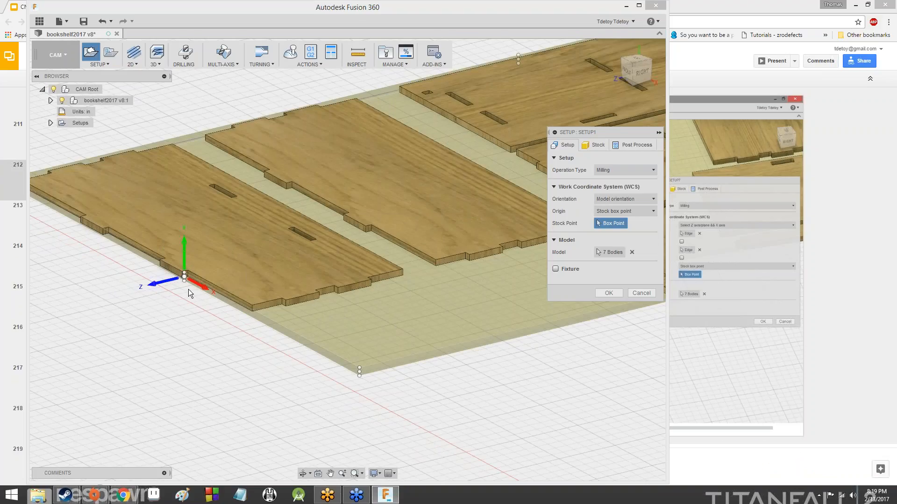
scroll(189, 289, "down", 2)
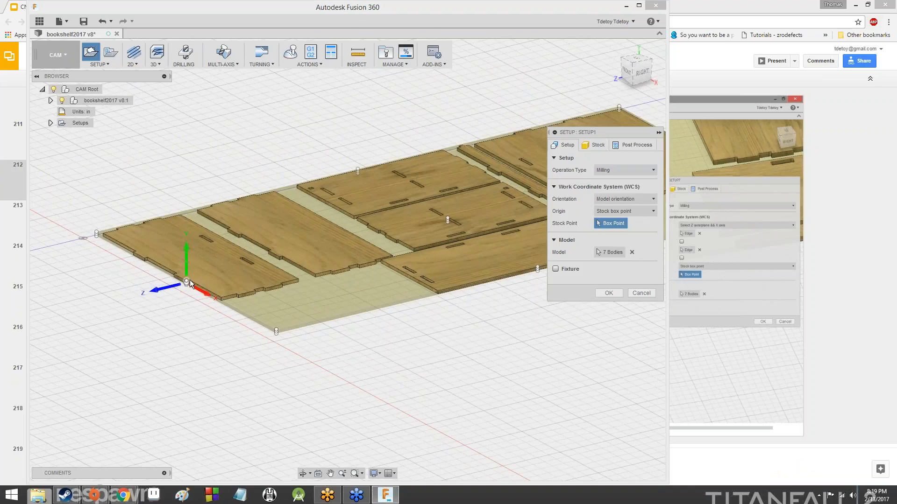
scroll(196, 280, "up", 1)
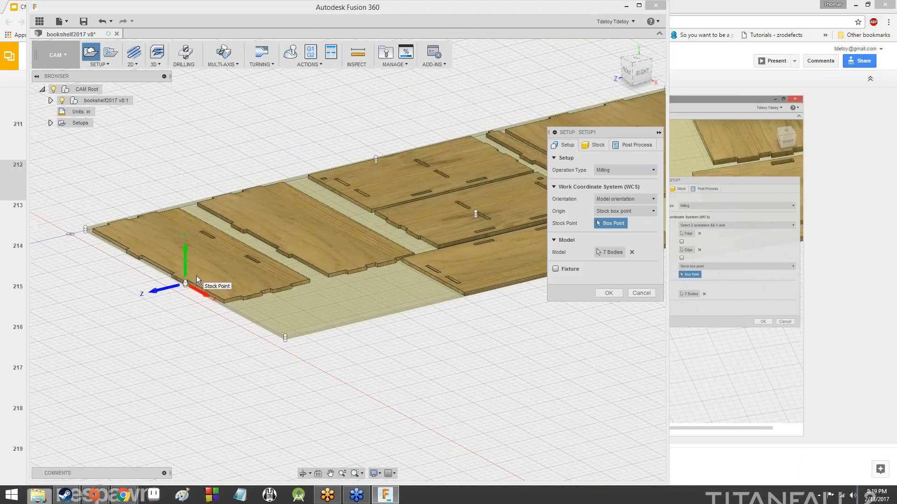
scroll(196, 278, "up", 2)
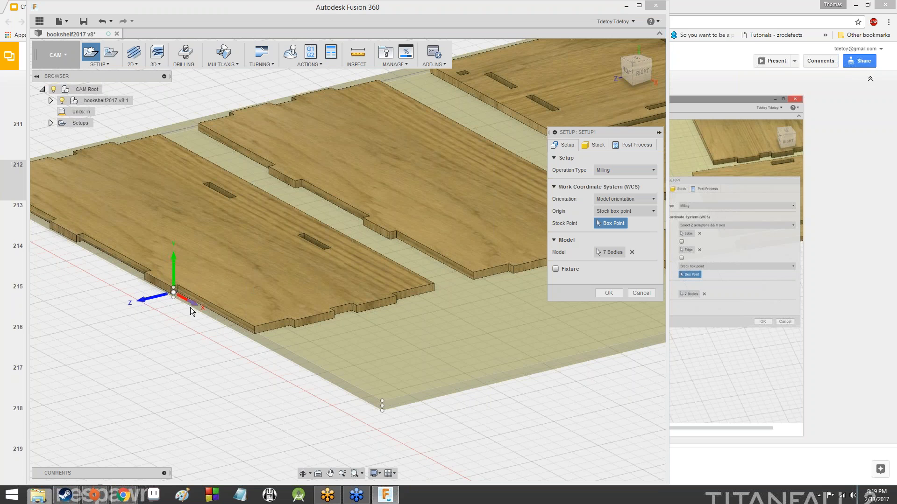
scroll(173, 303, "down", 3)
scroll(177, 280, "down", 5)
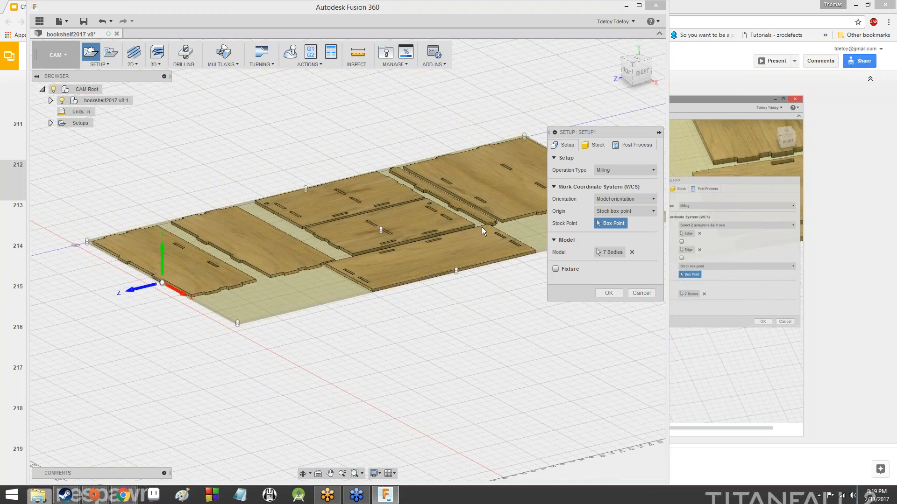
scroll(266, 268, "down", 2)
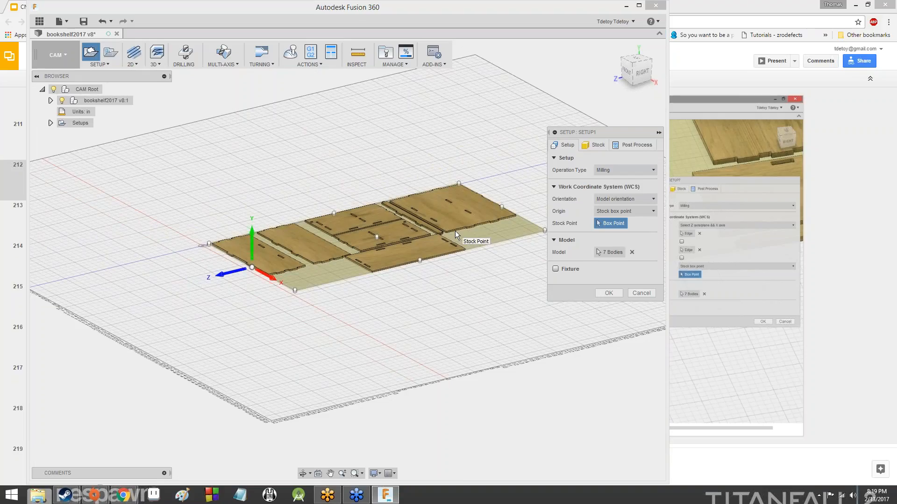
scroll(256, 295, "down", 2)
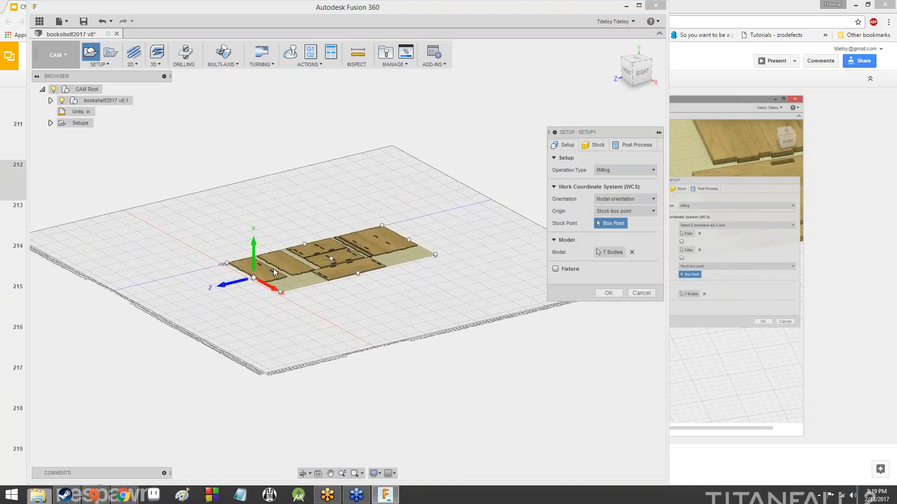
scroll(274, 269, "up", 4)
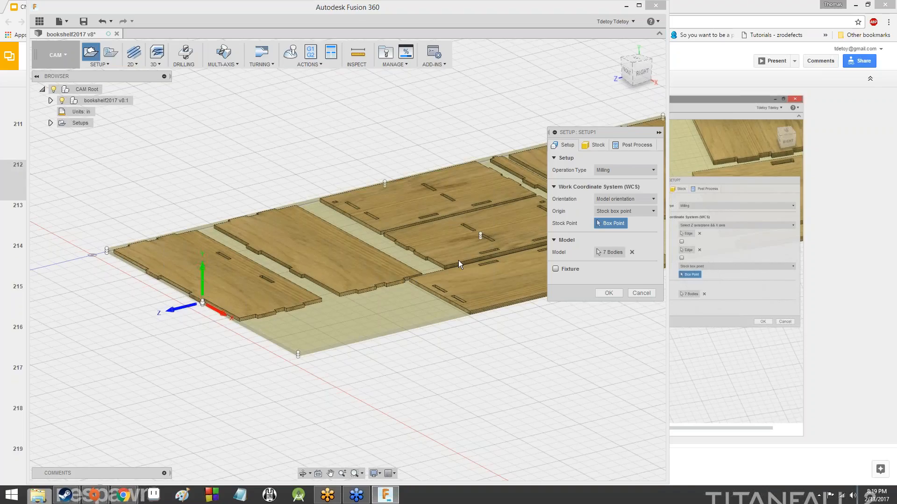
Set the orientation to Select Z axis/plane & X axis and pick the second panel's near vertical corner edge as Z axis.
left_click(622, 200)
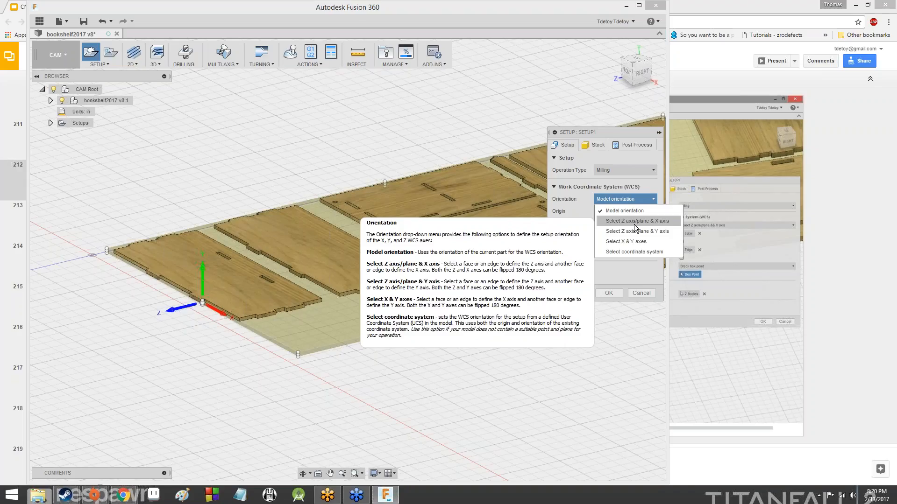
left_click(636, 221)
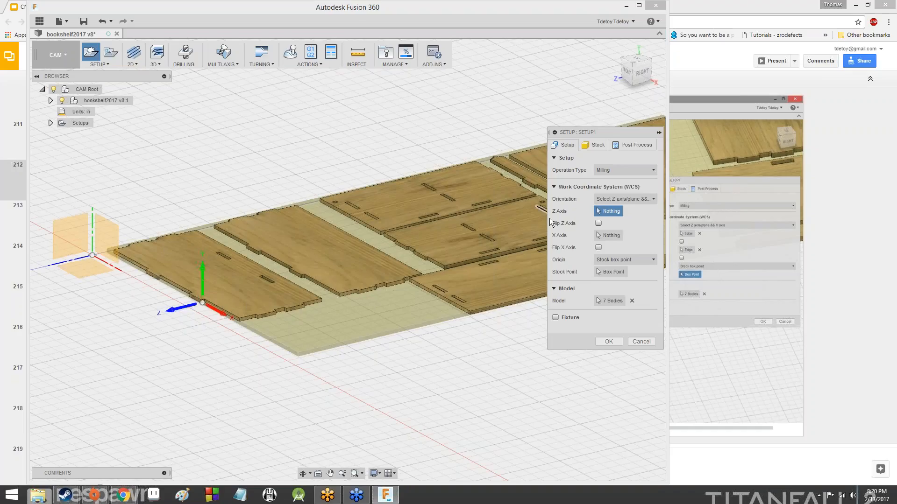
scroll(348, 284, "down", 3)
scroll(346, 284, "up", 6)
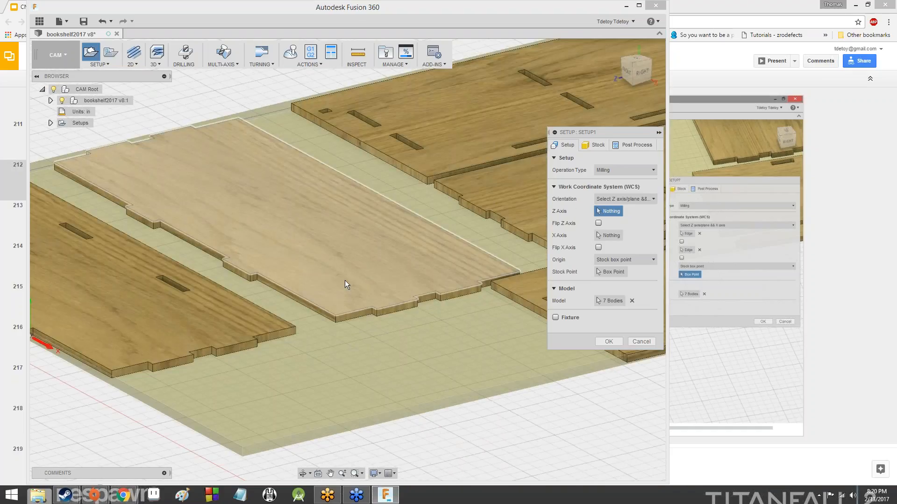
scroll(344, 280, "up", 3)
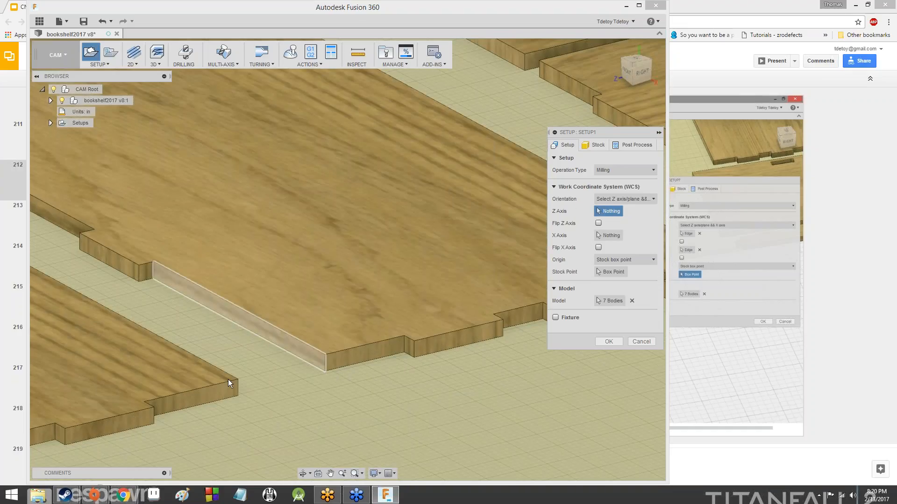
left_click(323, 363)
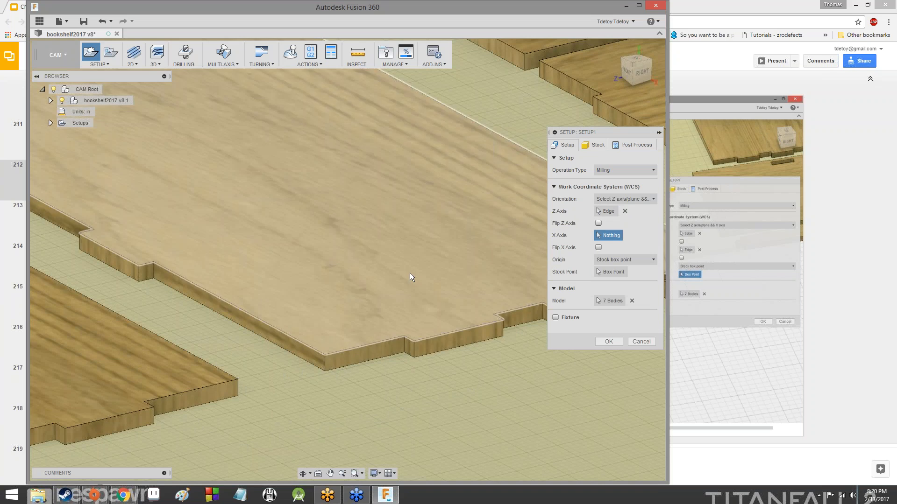
Pick the lower edge of the second panel's near end, beside its corner, as the X axis.
scroll(407, 275, "up", 3)
scroll(404, 274, "down", 6)
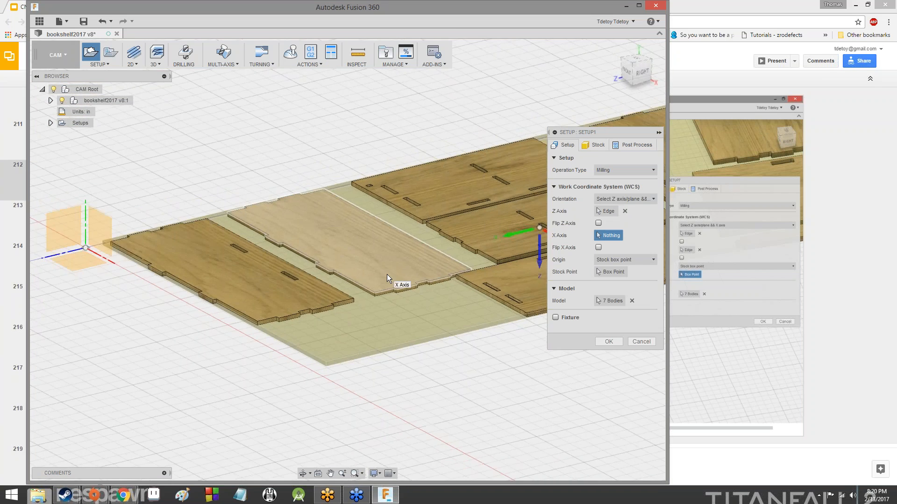
scroll(428, 268, "up", 5)
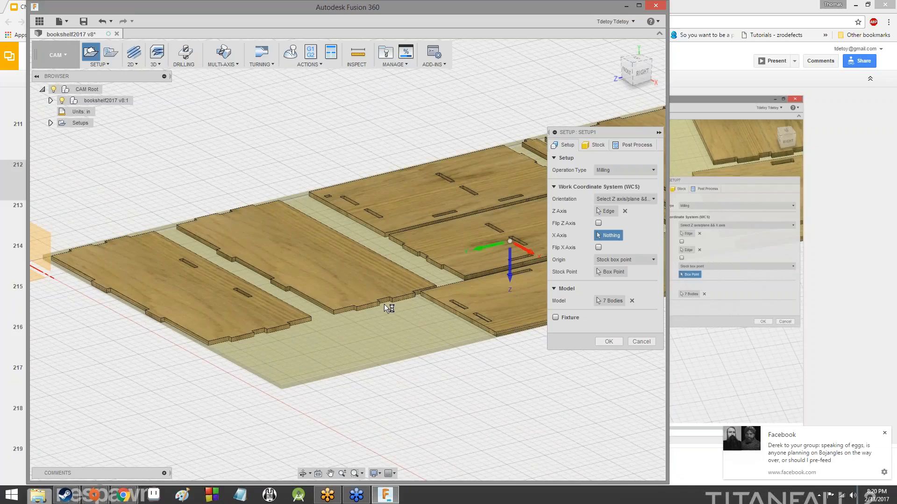
left_click(885, 433)
scroll(337, 315, "up", 4)
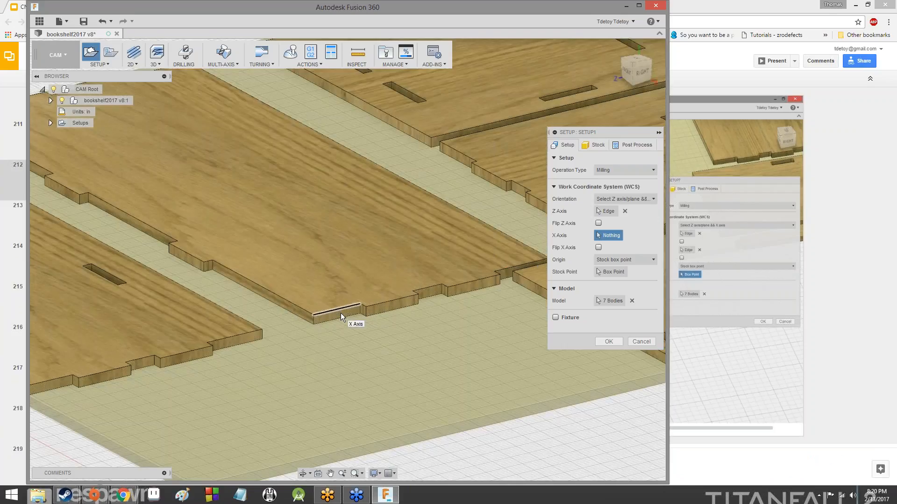
scroll(344, 320, "up", 2)
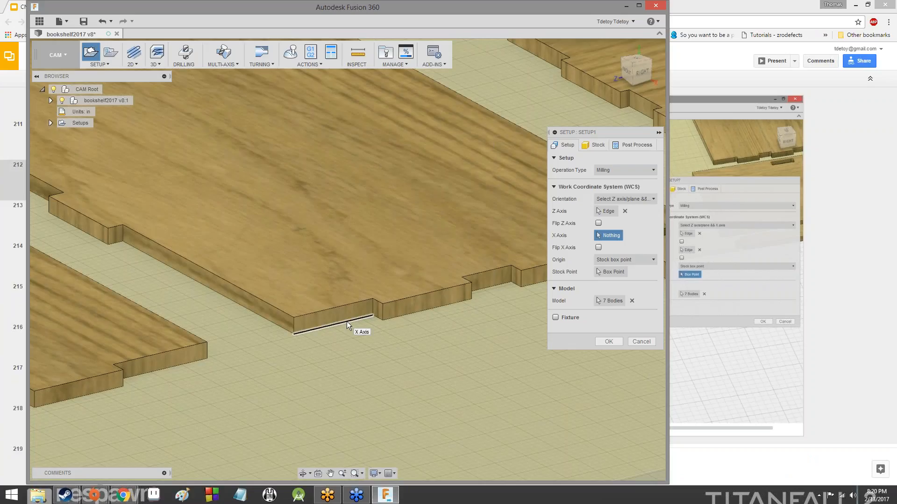
left_click(347, 321)
Flip the Z axis so it points upward from the panel faces.
scroll(357, 346, "down", 8)
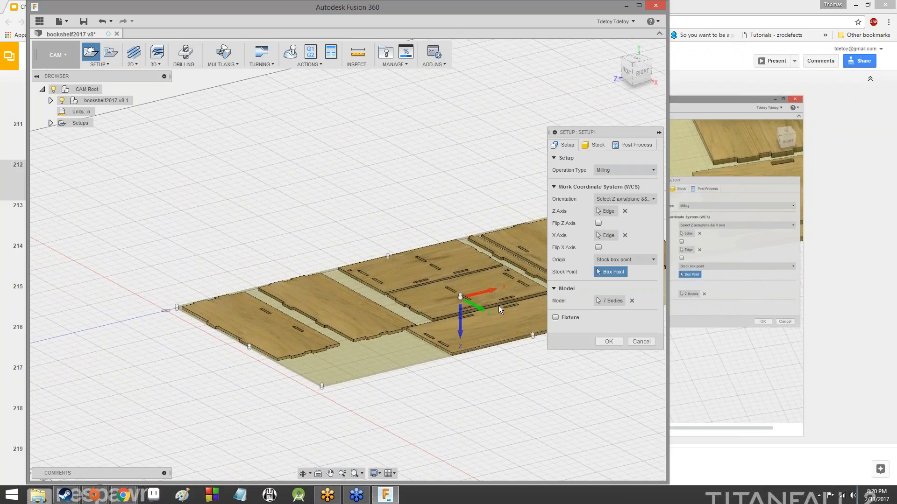
left_click(600, 223)
scroll(485, 317, "down", 3)
scroll(481, 314, "up", 8)
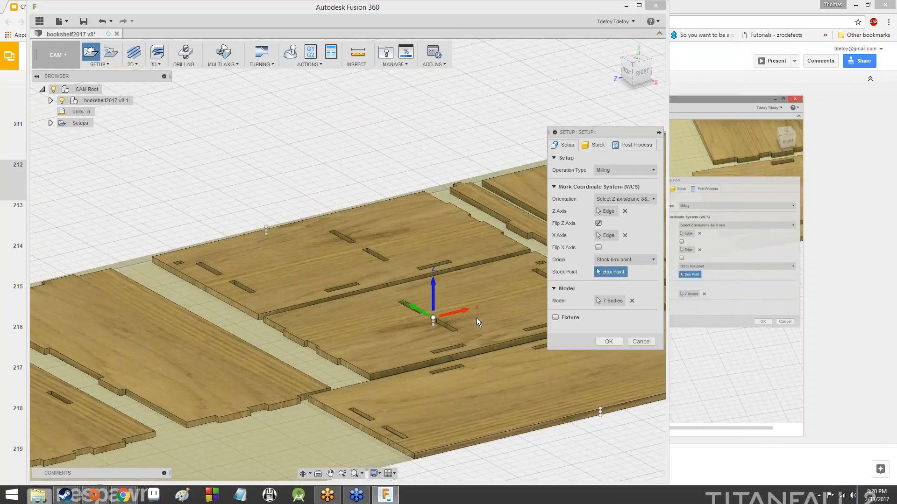
scroll(448, 328, "down", 2)
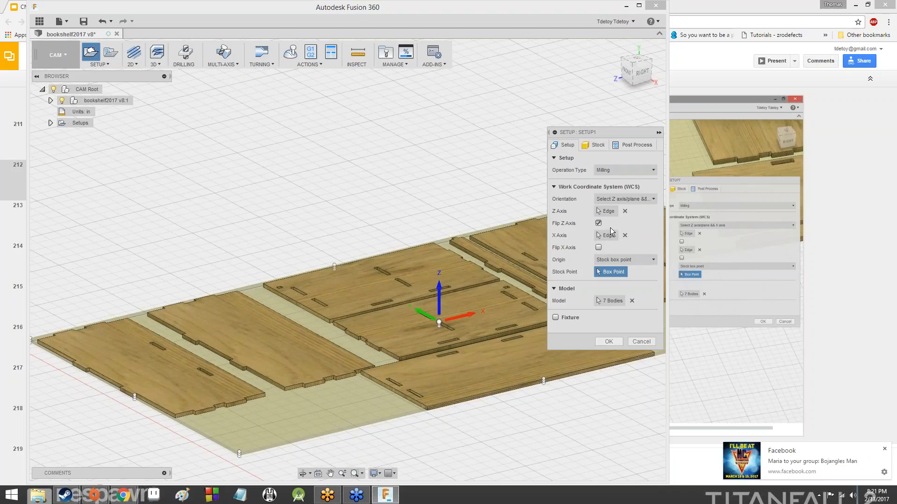
Try Selected point and Model origin as the origin of the work coordinate system.
left_click(607, 261)
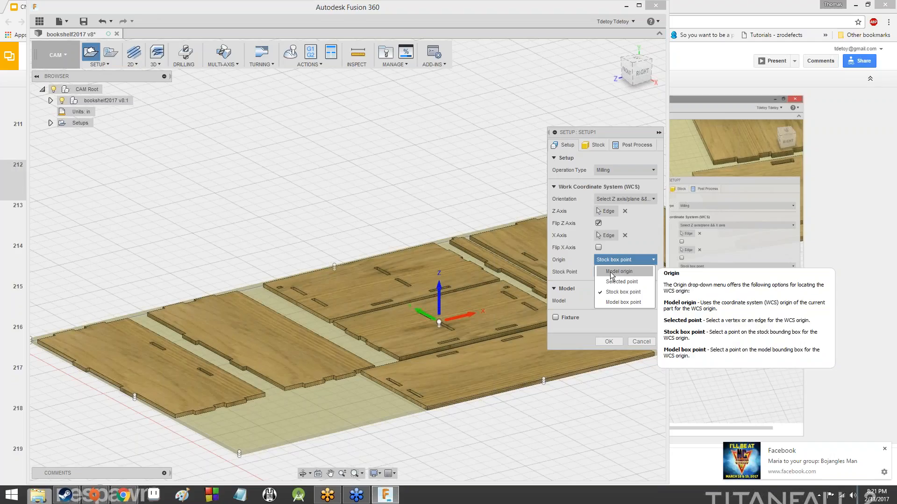
left_click(618, 282)
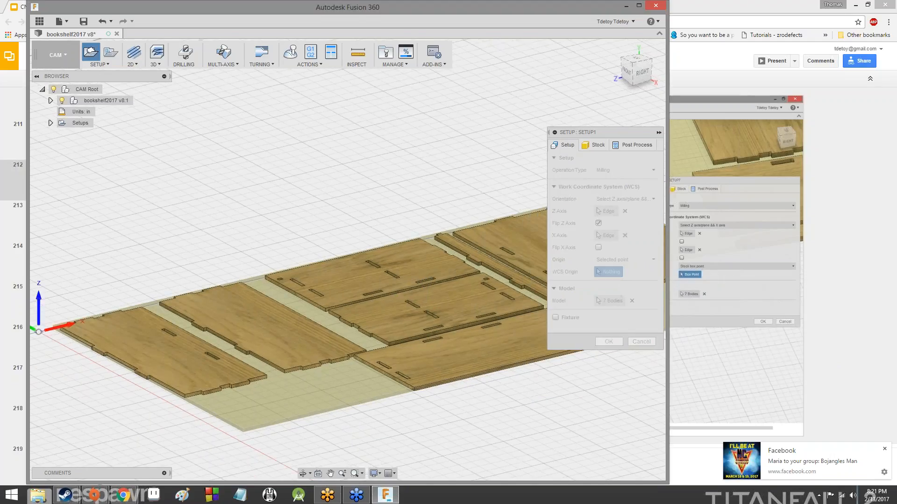
scroll(263, 352, "up", 3)
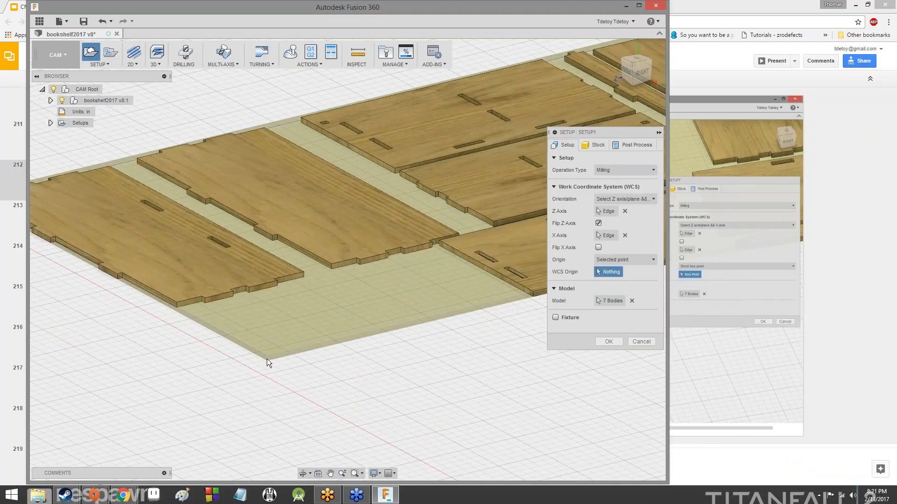
left_click(615, 260)
left_click(614, 269)
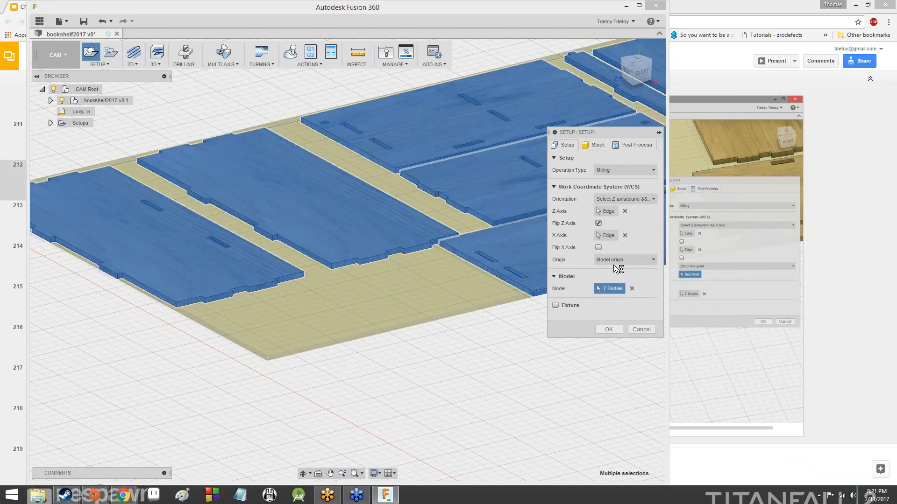
Set the WCS origin to Stock box point and place it on the lowest point of the stock's near corner.
left_click(615, 259)
left_click(620, 288)
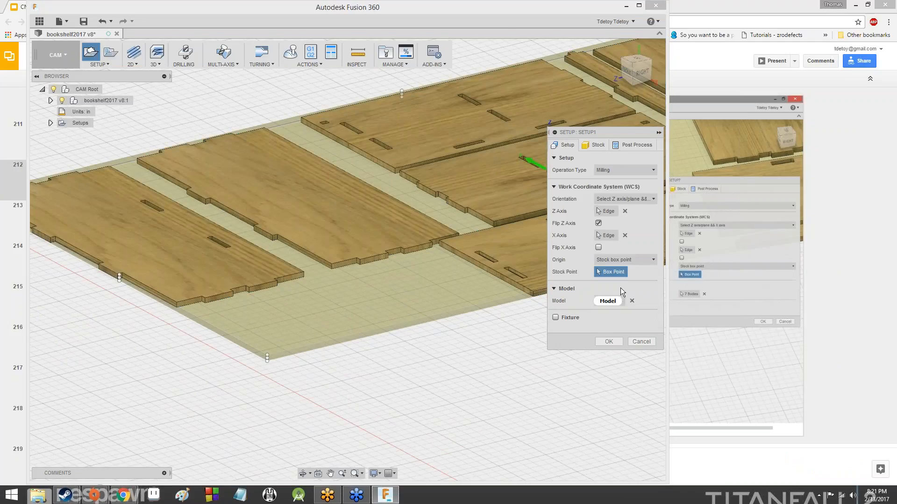
scroll(480, 281, "up", 2)
scroll(279, 343, "down", 1)
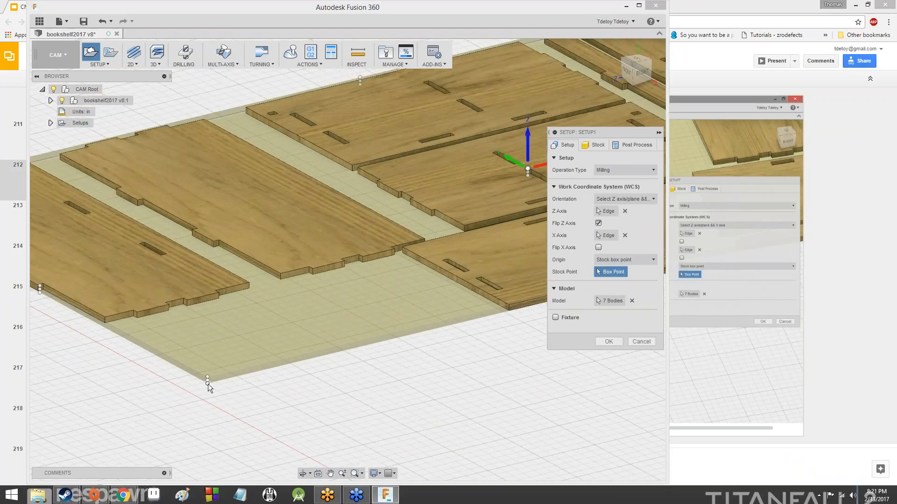
left_click(208, 384)
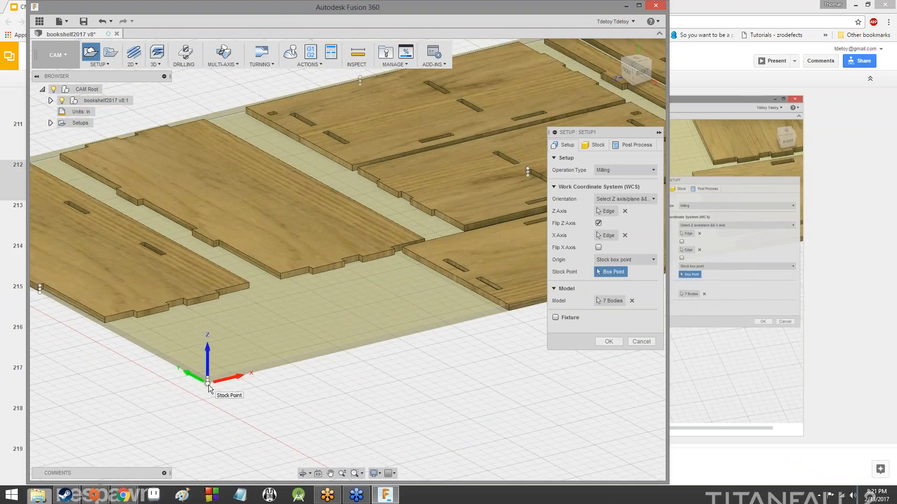
scroll(201, 391, "up", 4)
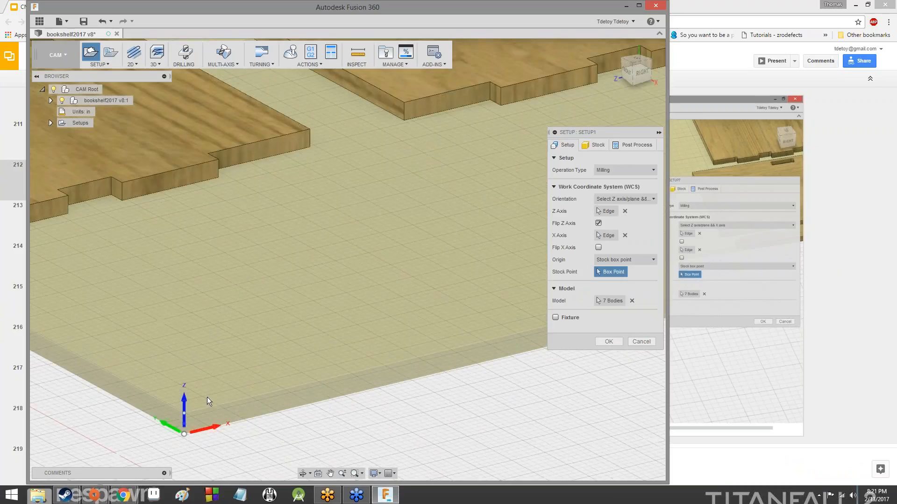
scroll(194, 413, "down", 5)
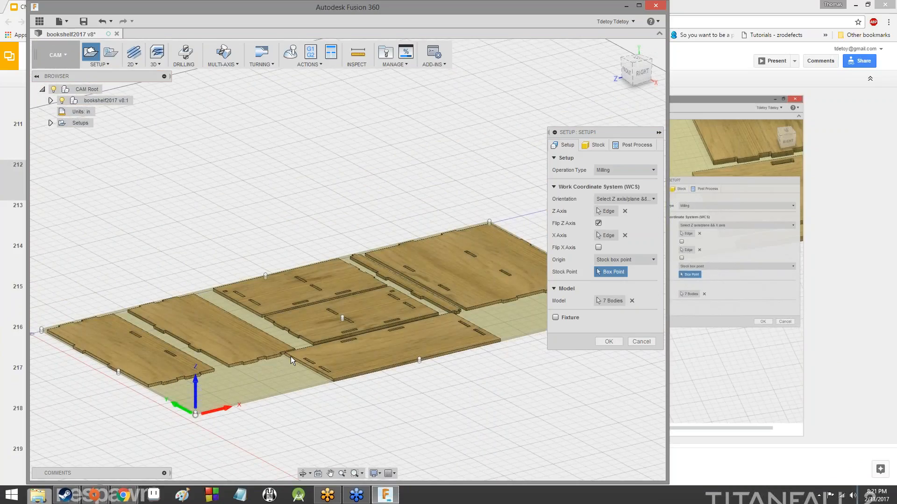
scroll(292, 366, "down", 3)
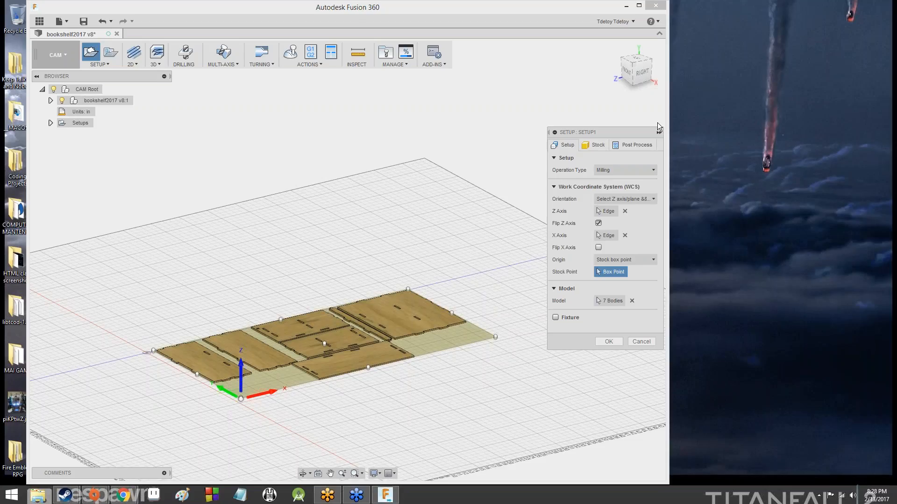
Define the stock as a fixed size box with a width (X) of 48 in.
left_click(600, 145)
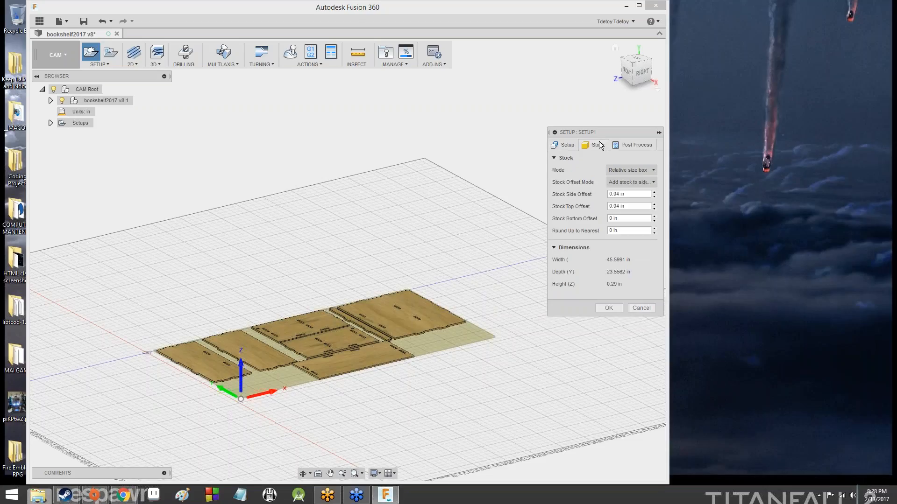
left_click(634, 171)
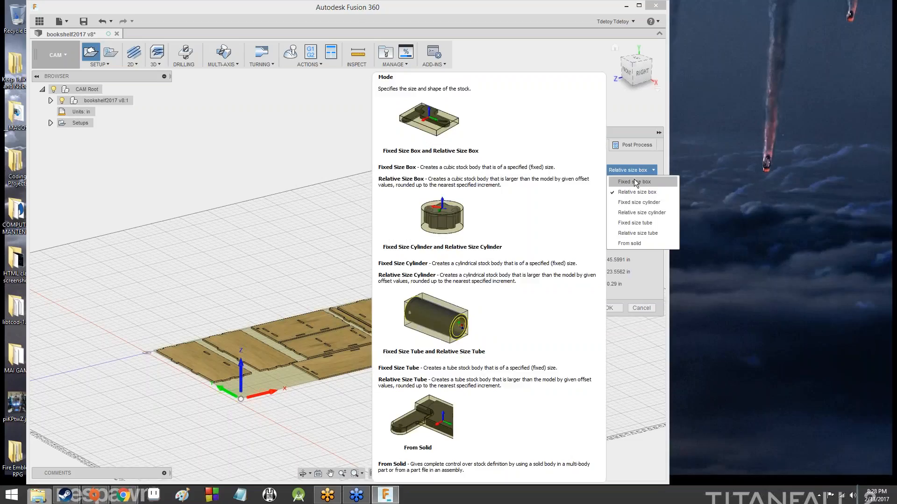
left_click(636, 183)
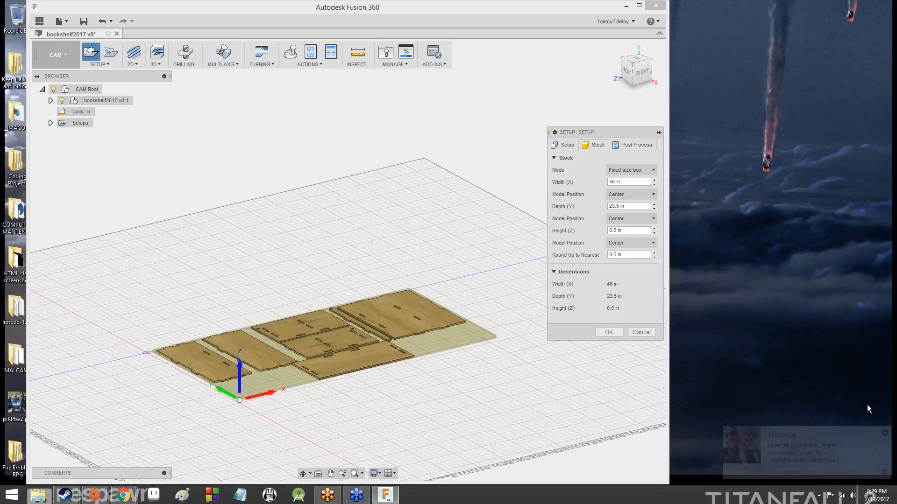
left_click(615, 182)
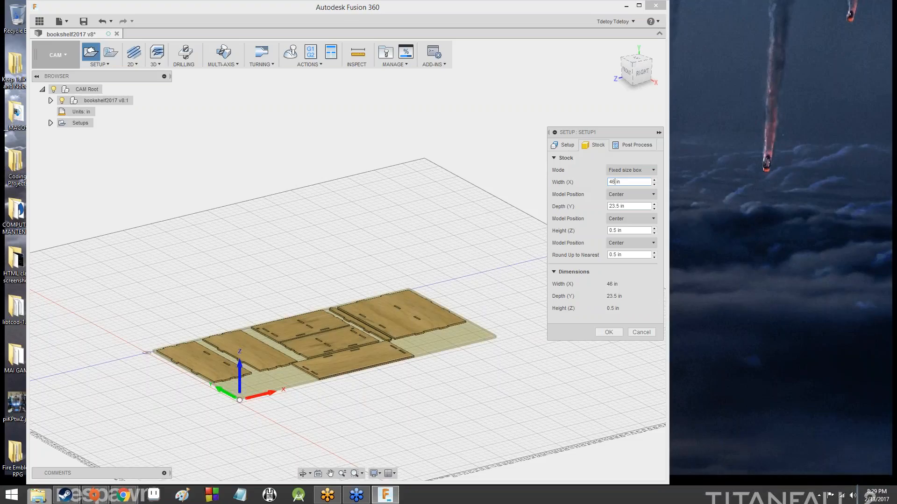
key("BackSpace")
type("8")
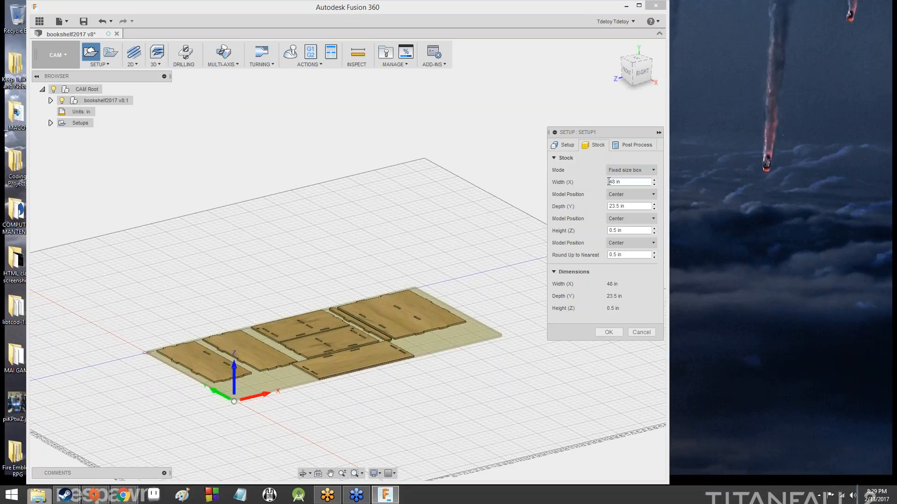
Set the stock's depth (Y) to 24 in and its height (Z) to 0.25 in.
left_click(620, 207)
key("BackSpace")
key("BackSpace")
key("BackSpace")
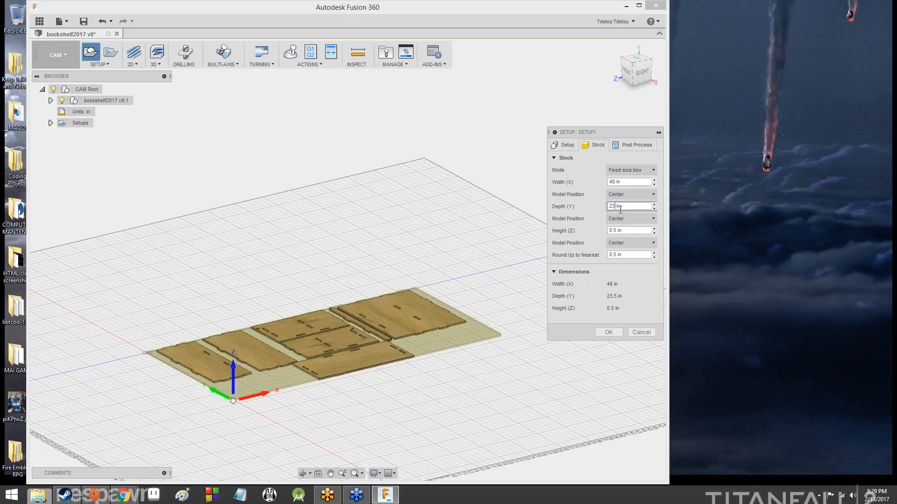
type("4")
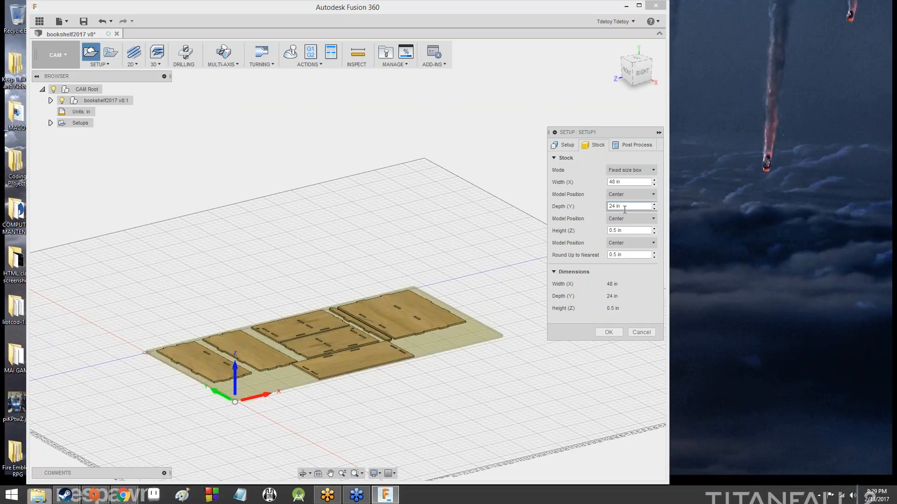
left_click(613, 230)
key("BackSpace")
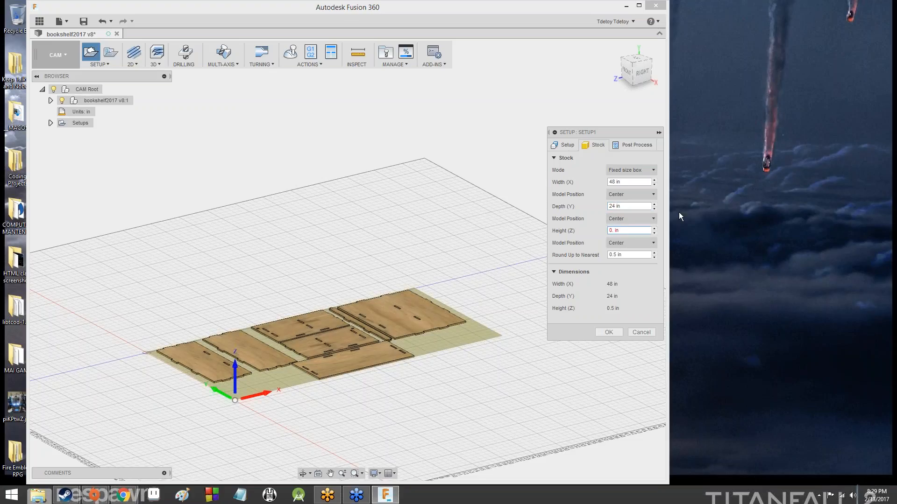
type("25")
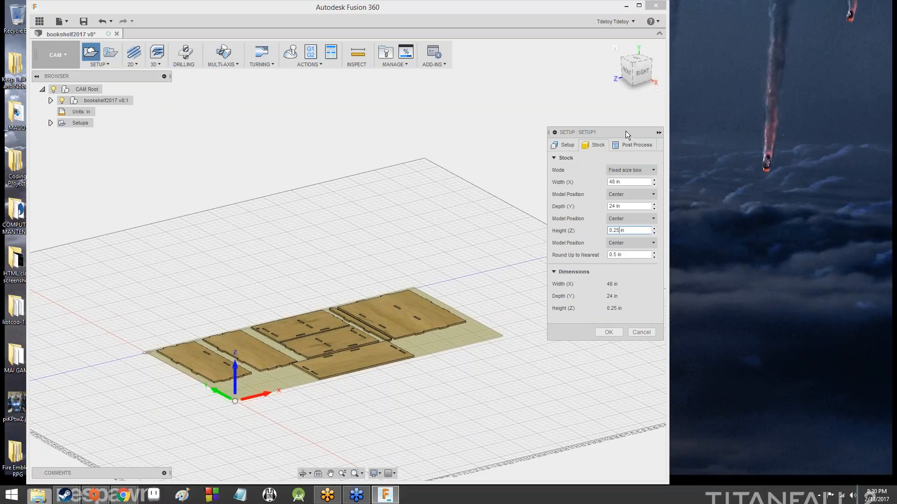
Check the setup's post-process settings and accept the milling setup.
left_click(635, 145)
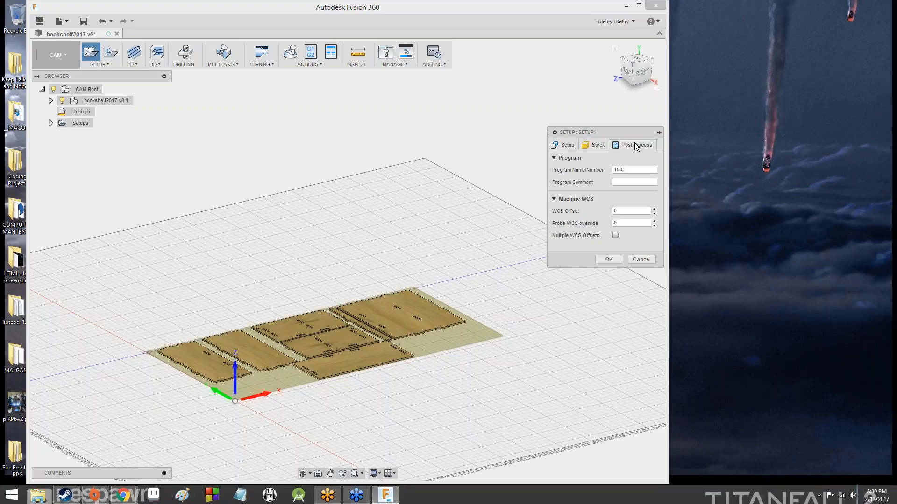
left_click(592, 145)
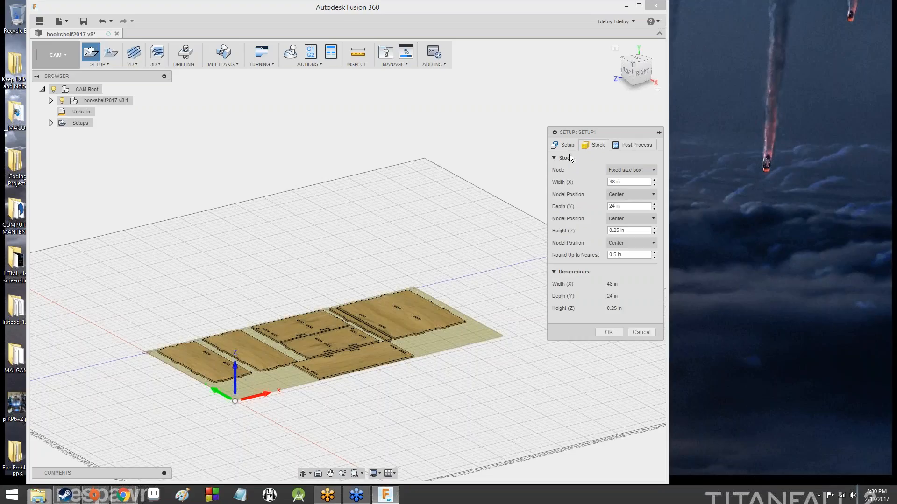
left_click(607, 334)
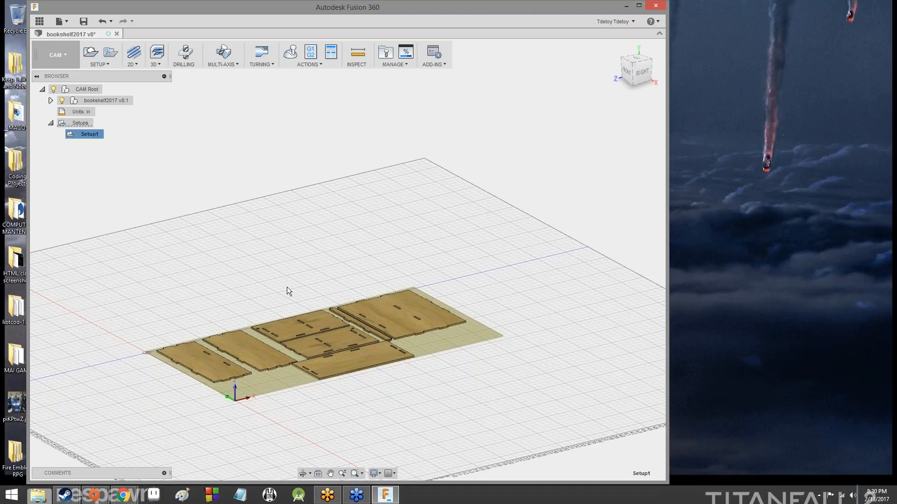
Examine how the bookshelf panels sit inside the stock of the new setup.
scroll(227, 350, "down", 3)
scroll(244, 340, "up", 10)
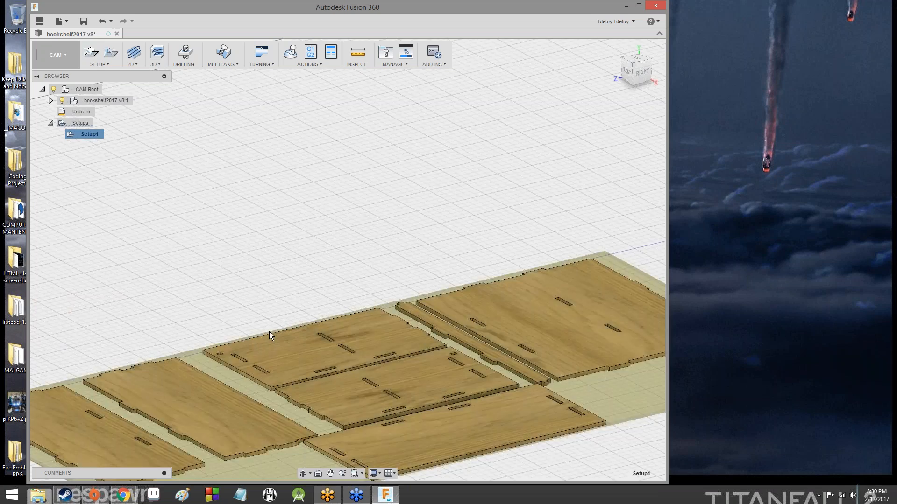
scroll(323, 206, "down", 5)
scroll(324, 200, "up", 2)
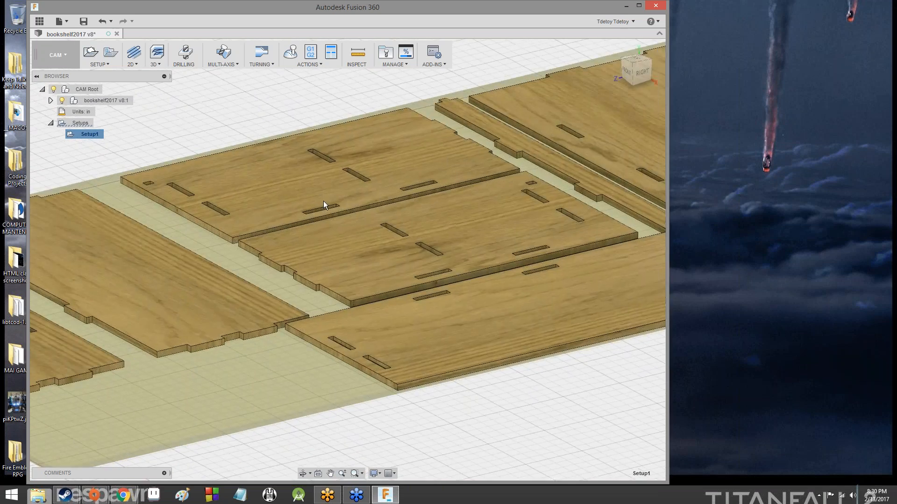
scroll(332, 219, "down", 2)
scroll(332, 219, "down", 3)
scroll(332, 219, "up", 3)
scroll(333, 219, "down", 4)
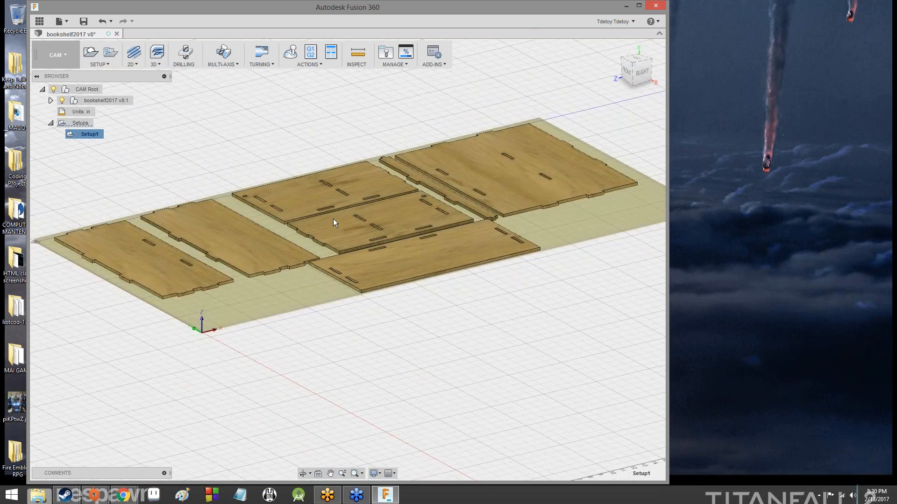
Switch to the Model workspace and activate Component1, the sheet beneath the bookshelf panels.
left_click(66, 57)
left_click(64, 84)
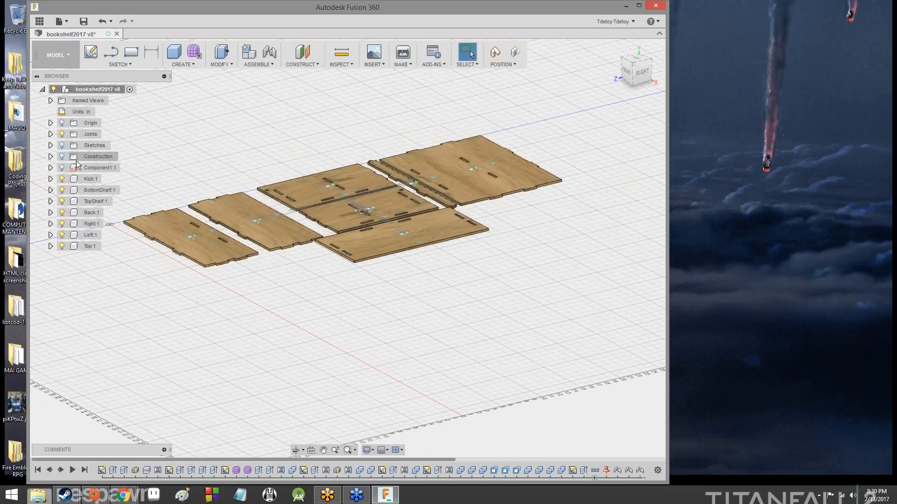
right_click(79, 165)
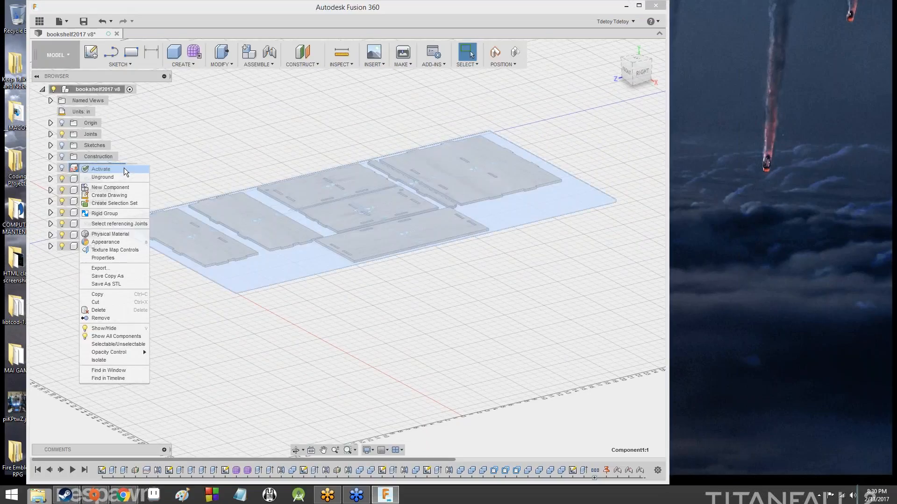
left_click(126, 167)
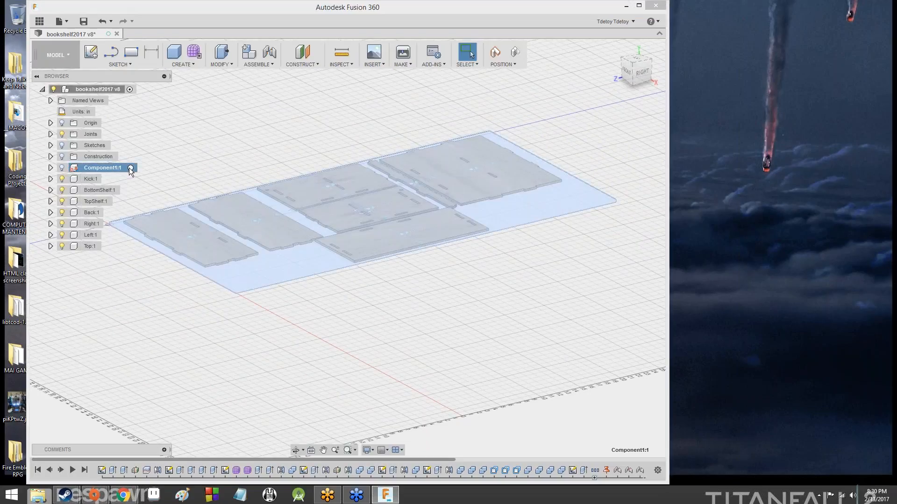
right_click(116, 167)
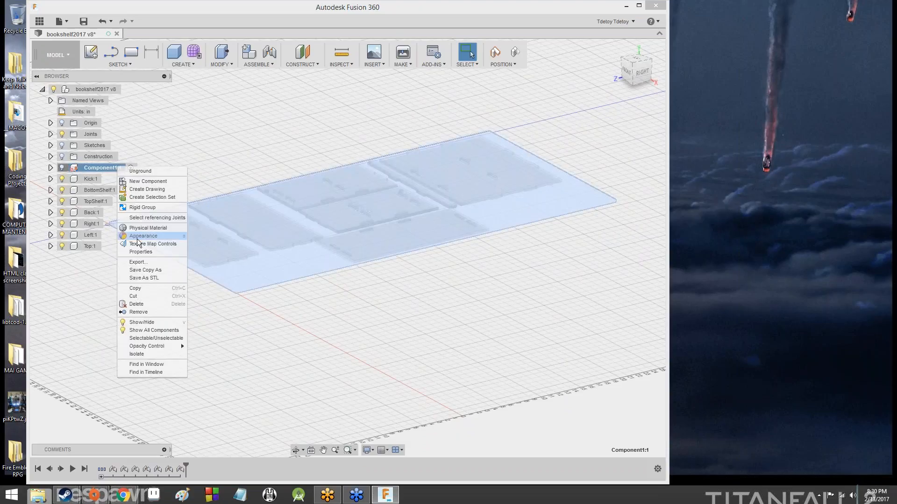
left_click(149, 303)
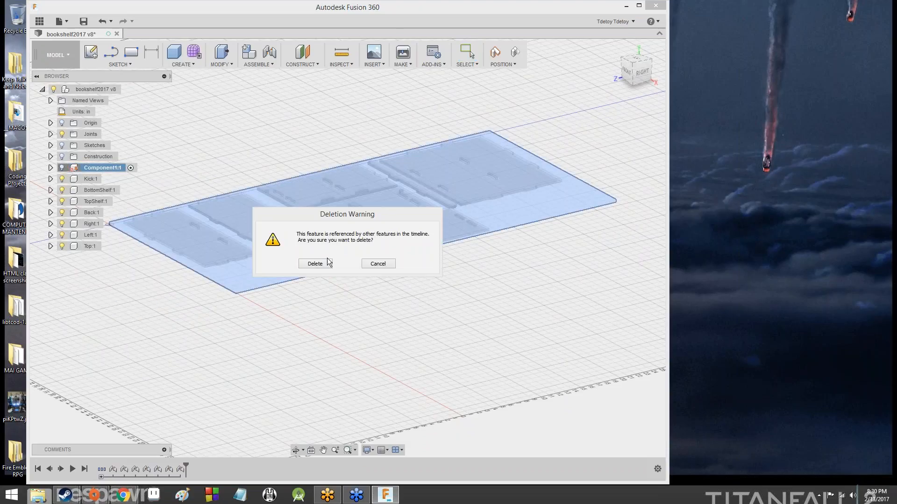
left_click(377, 264)
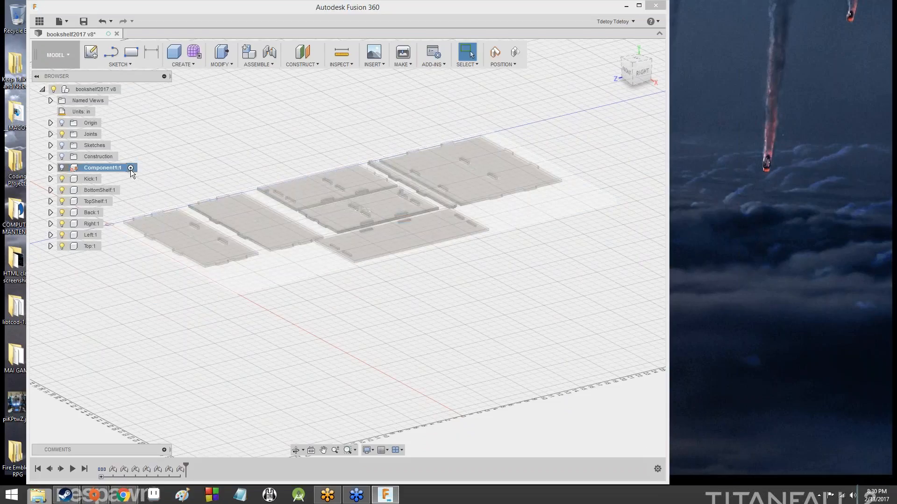
Make Component1 unselectable and restore its selectability.
right_click(128, 168)
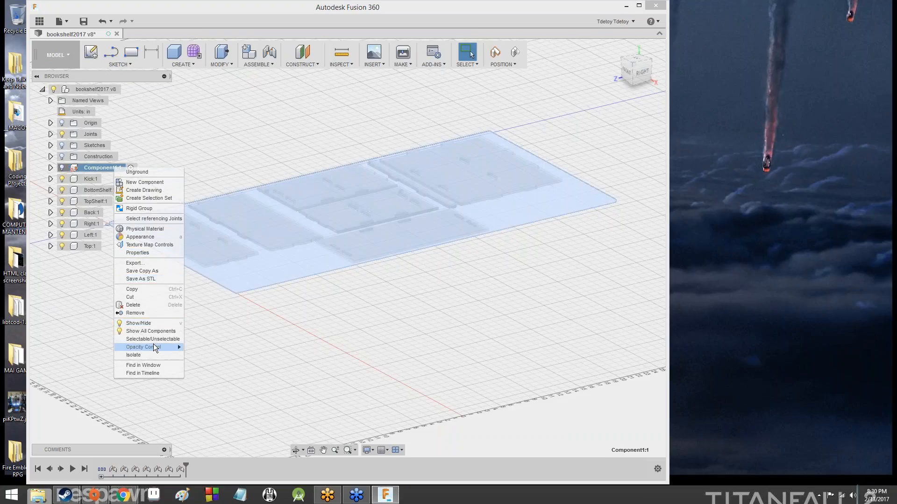
mouse_move(156, 348)
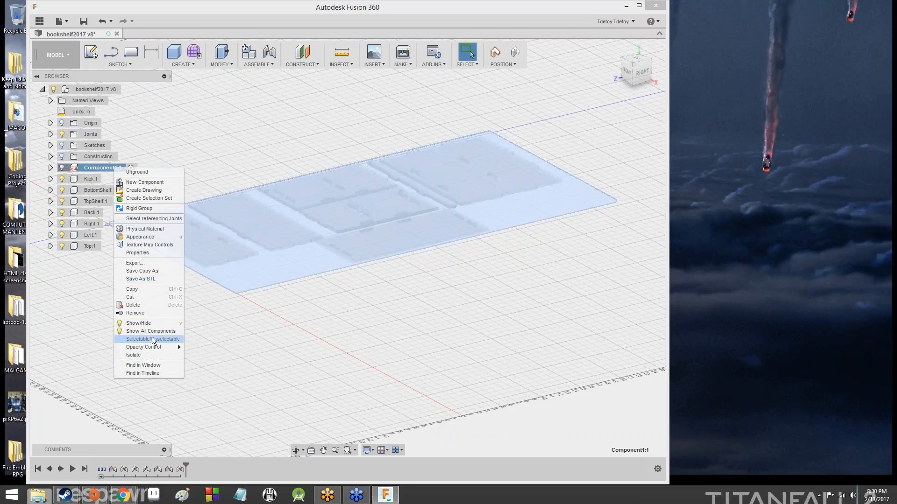
left_click(154, 343)
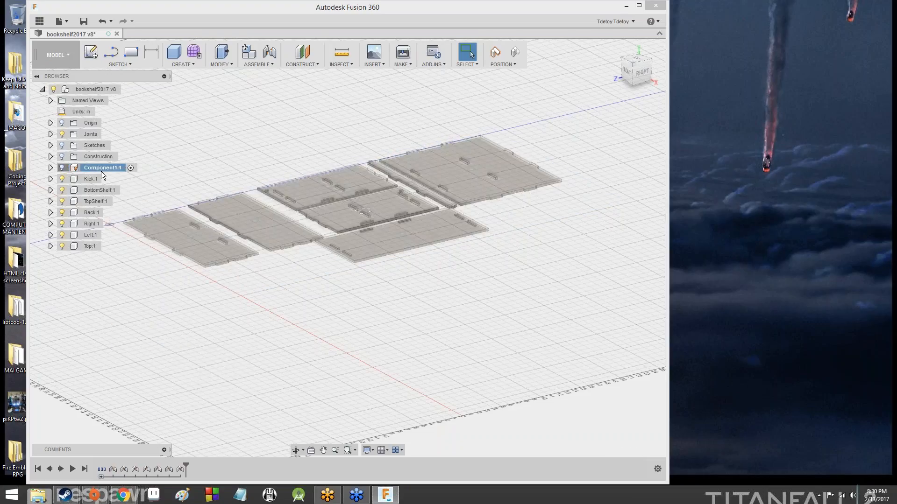
right_click(101, 171)
left_click(132, 344)
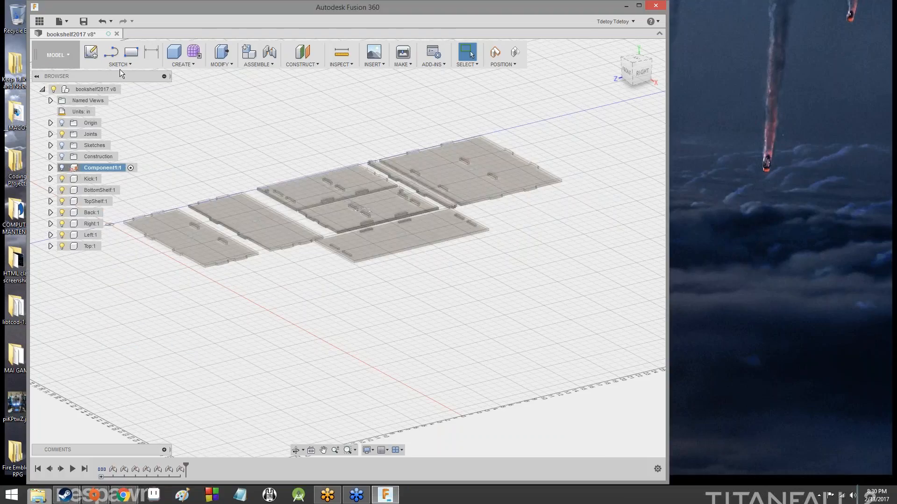
Return to the CAM workspace and review Setup1's work coordinate system settings without changing them.
left_click(55, 54)
left_click(53, 164)
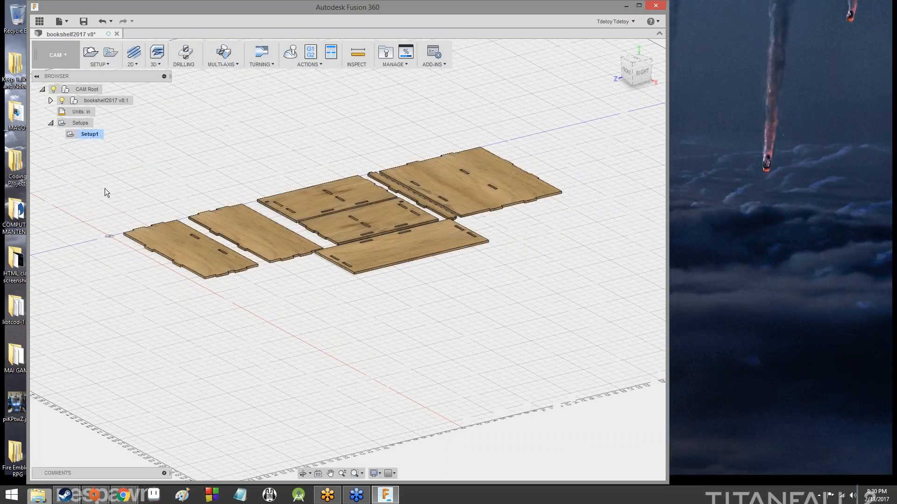
double_click(93, 134)
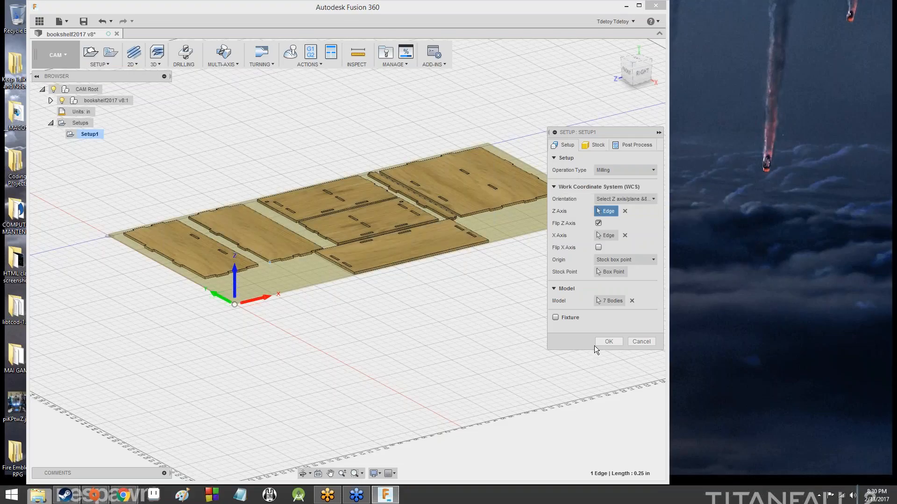
left_click(638, 340)
Reopen Setup1, check its stock mode and dimensions, and accept the setup.
scroll(212, 186, "down", 3)
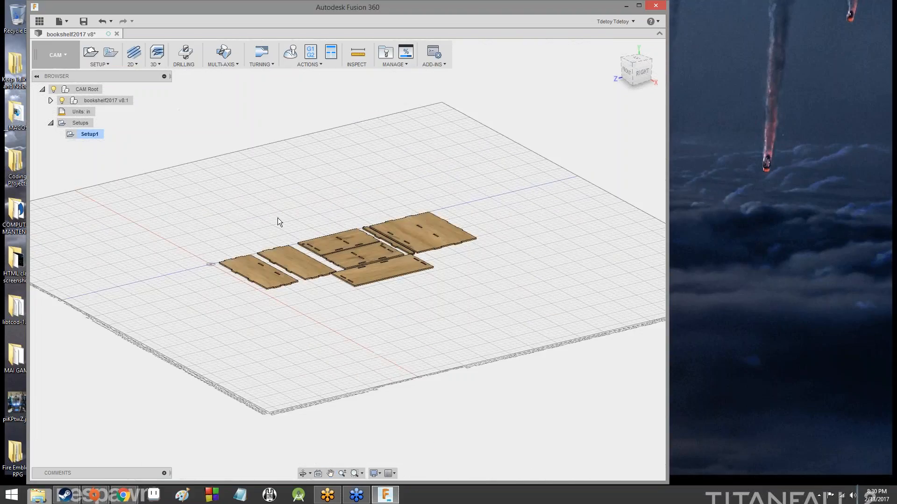
scroll(281, 210, "up", 5)
scroll(304, 204, "down", 2)
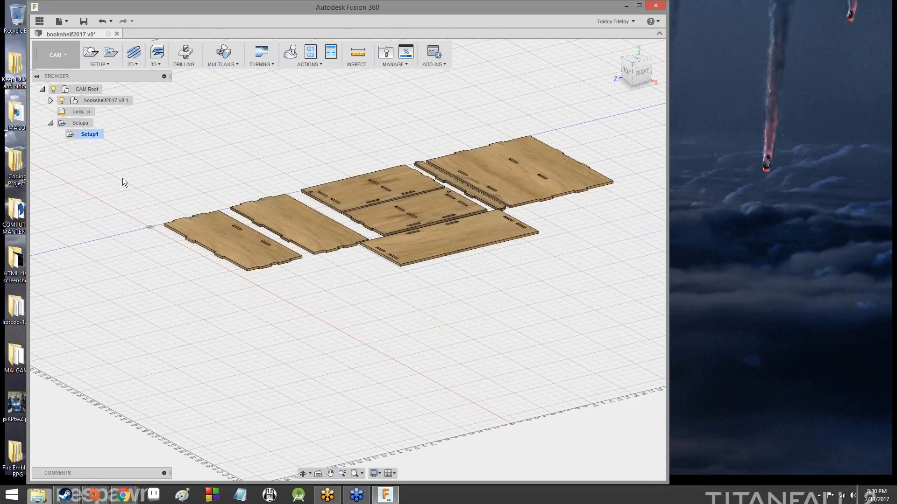
left_click(87, 138)
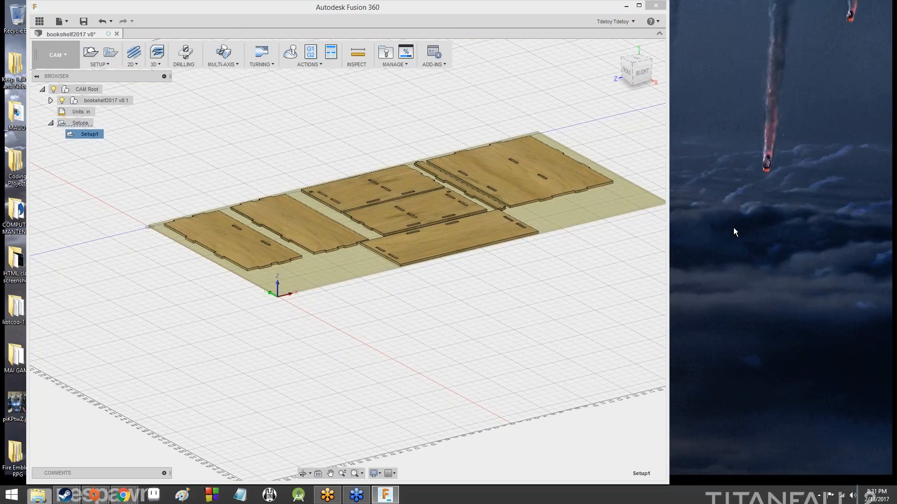
double_click(75, 138)
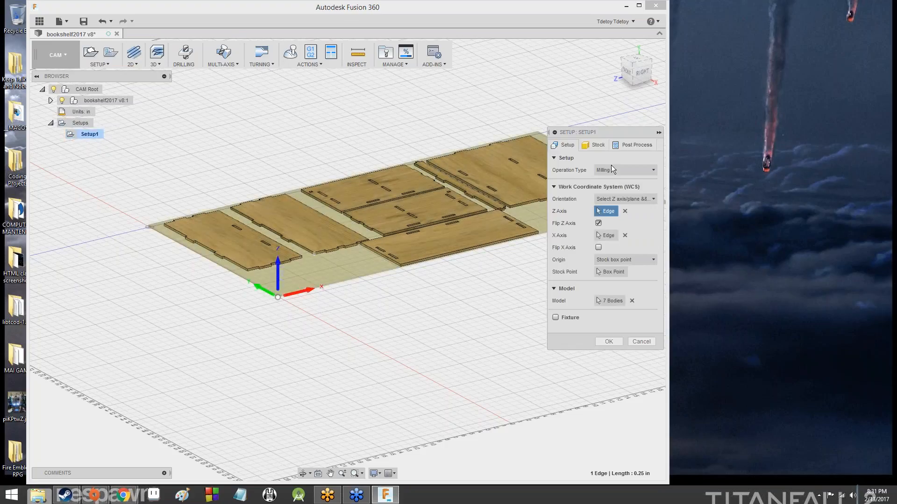
left_click(600, 147)
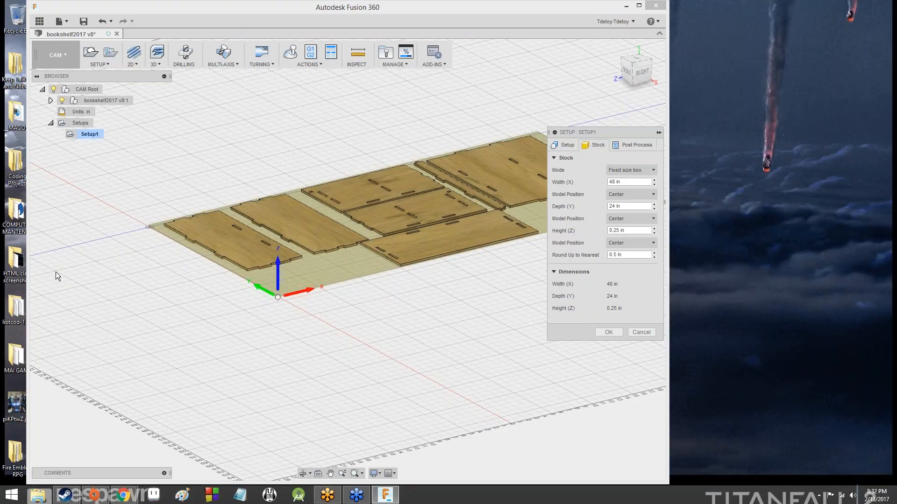
left_click(608, 332)
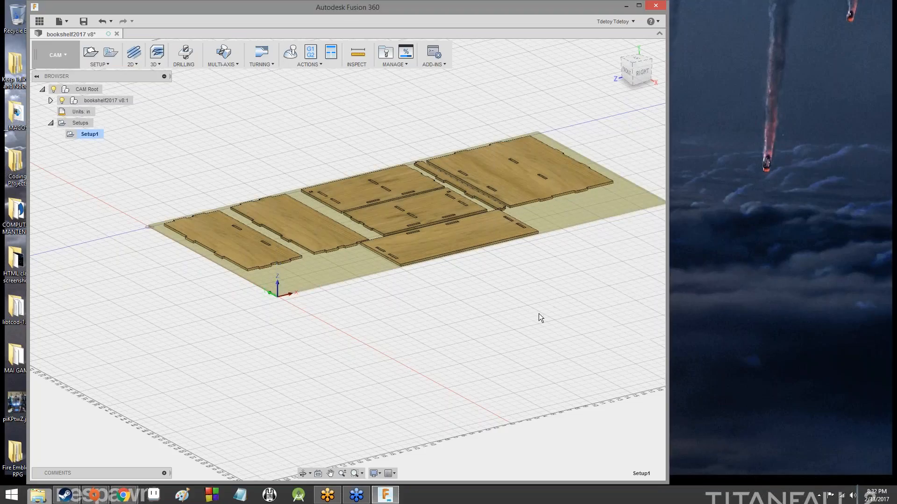
Start a 2D Pocket operation in Setup1 and set its coolant to Air.
left_click(135, 55)
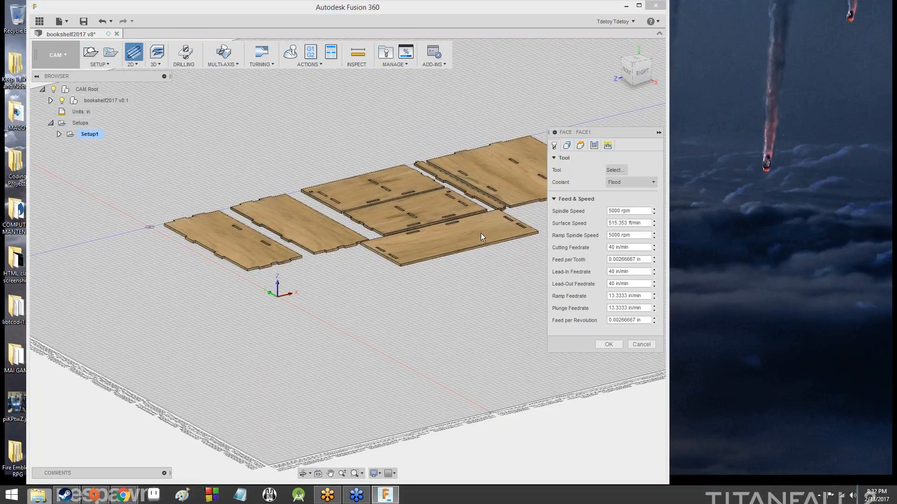
left_click(647, 342)
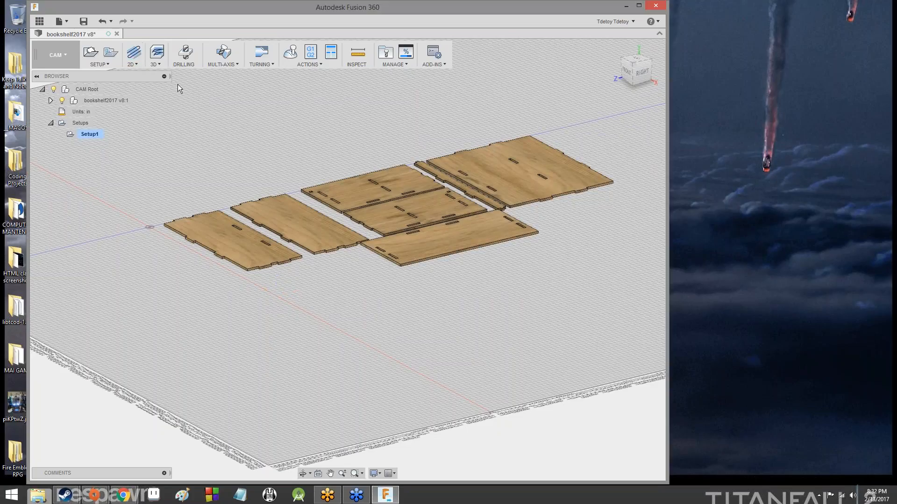
left_click(138, 65)
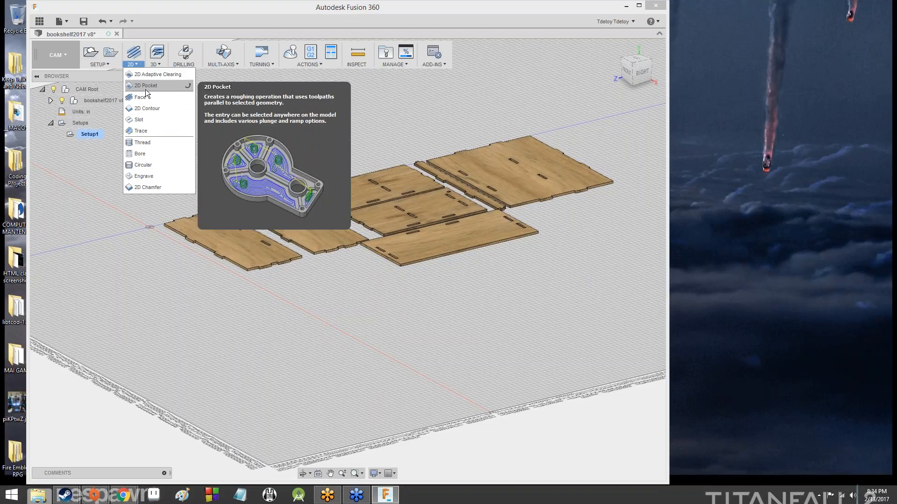
left_click(145, 88)
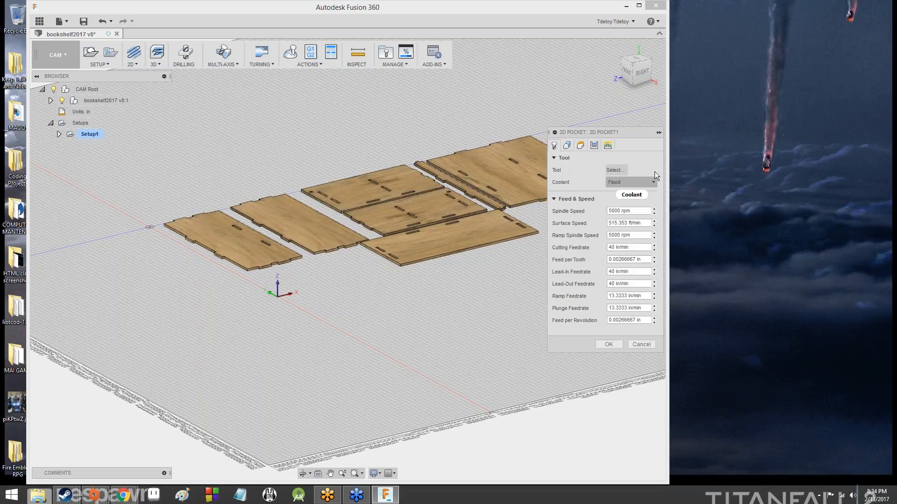
left_click(634, 188)
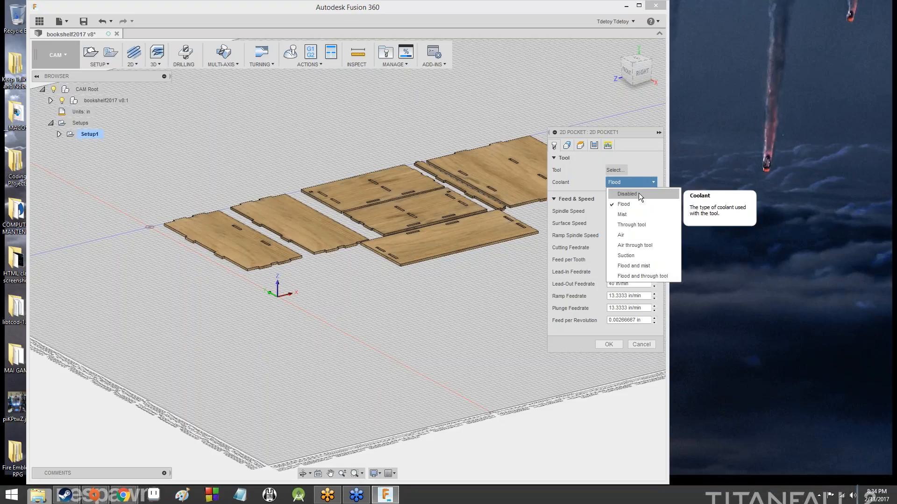
left_click(818, 7)
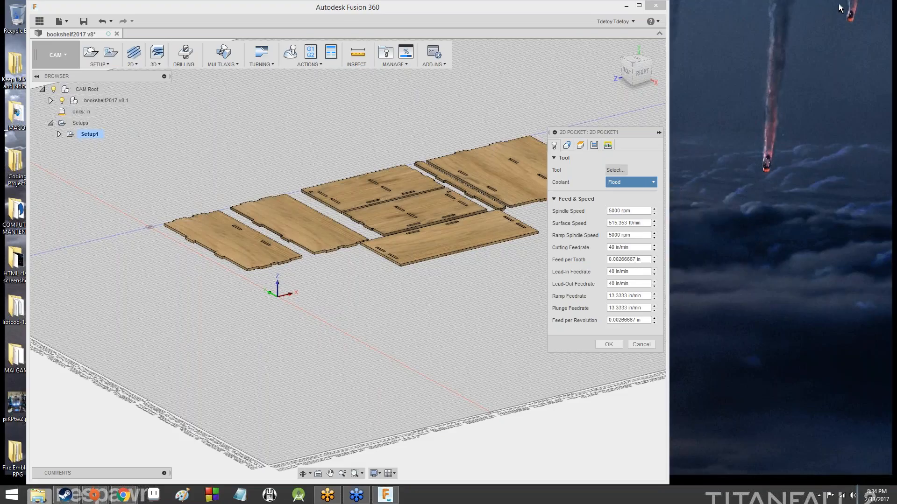
left_click(636, 181)
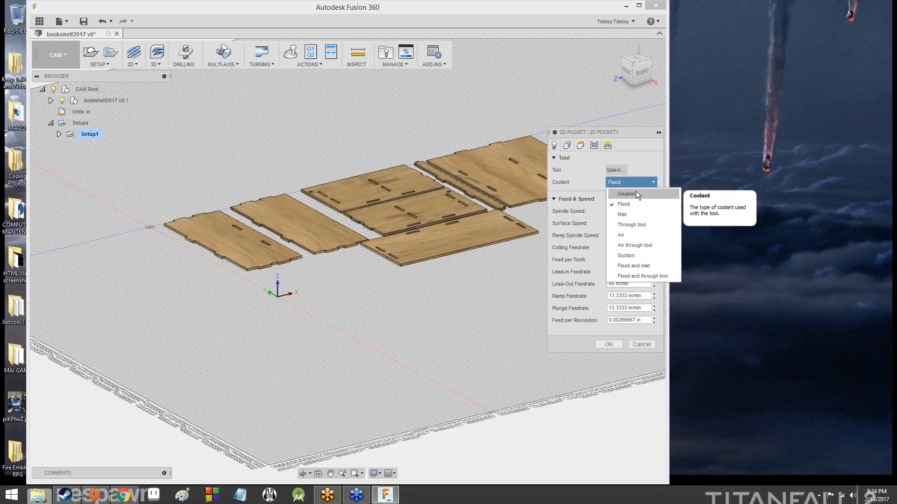
left_click(641, 235)
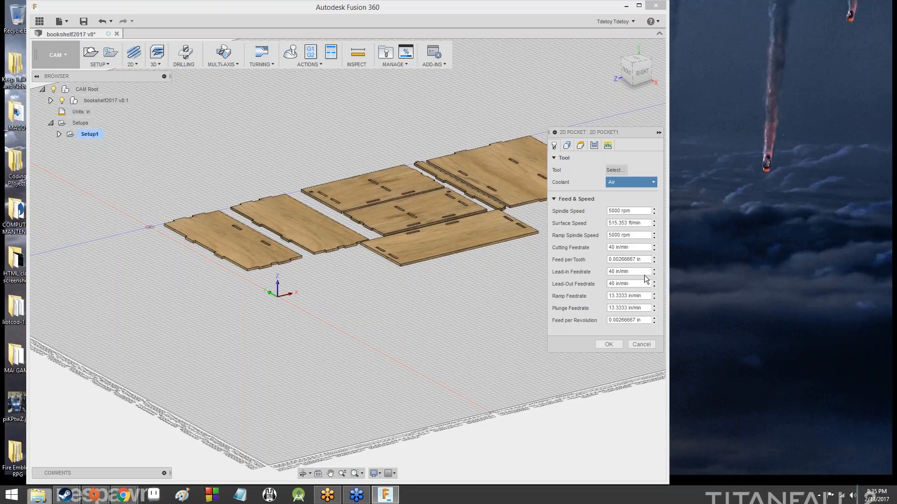
Open the tool library for the 2D pocket and browse the sample inch tools by material.
left_click(616, 171)
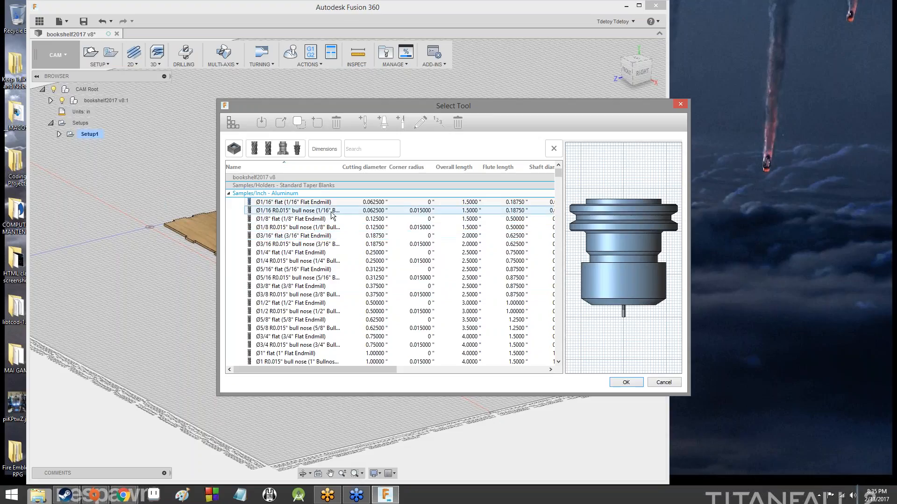
scroll(332, 214, "down", 4)
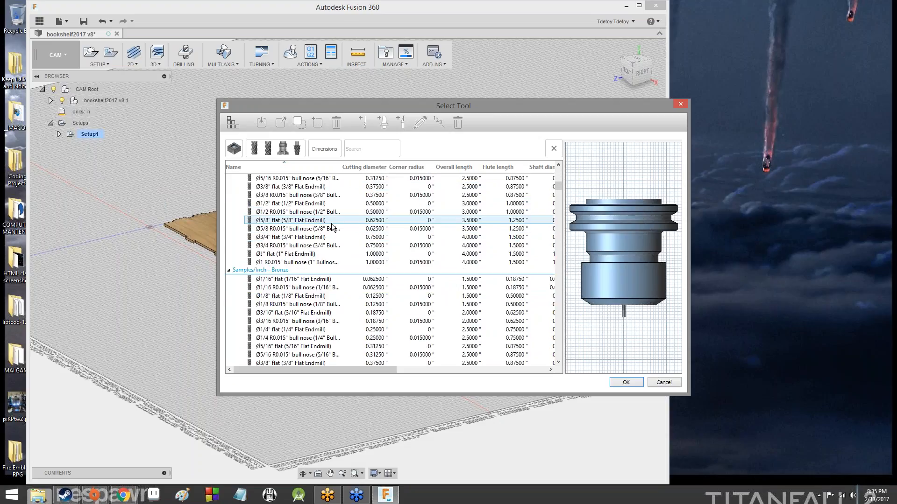
scroll(331, 226, "down", 9)
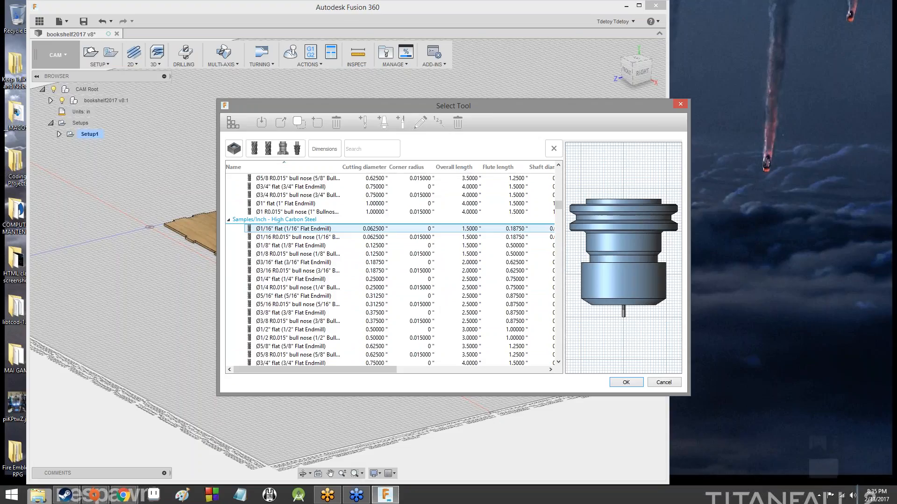
scroll(339, 230, "down", 9)
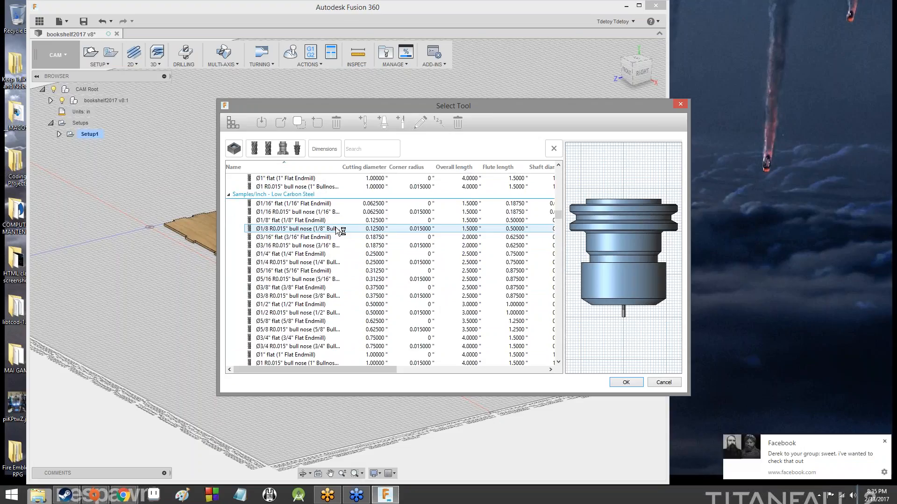
scroll(339, 230, "down", 1)
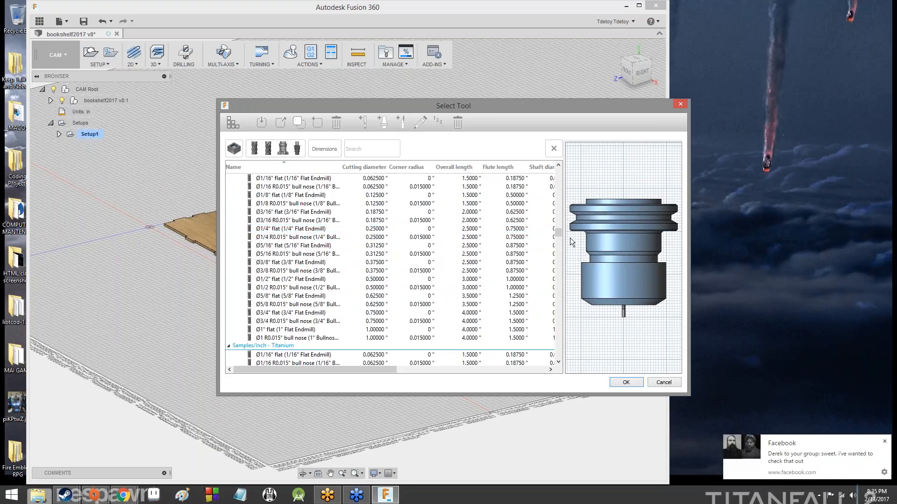
left_click_drag(558, 232, 560, 168)
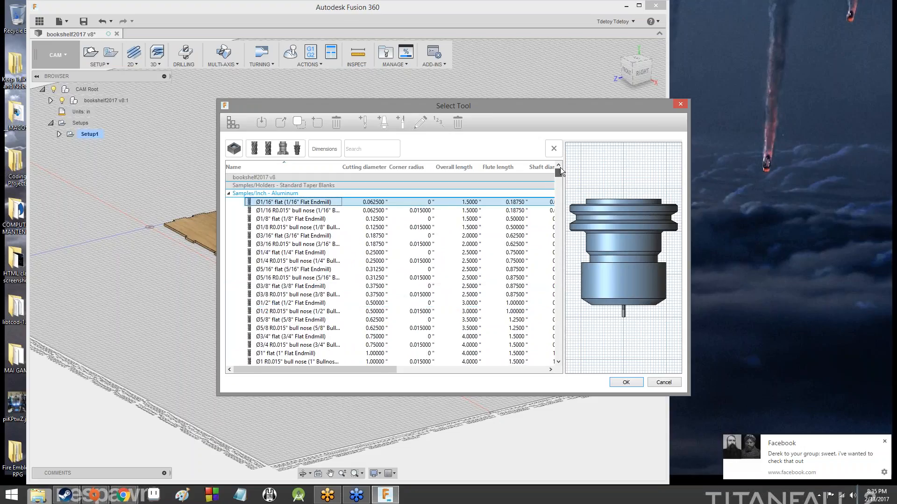
scroll(377, 270, "down", 9)
scroll(377, 270, "up", 9)
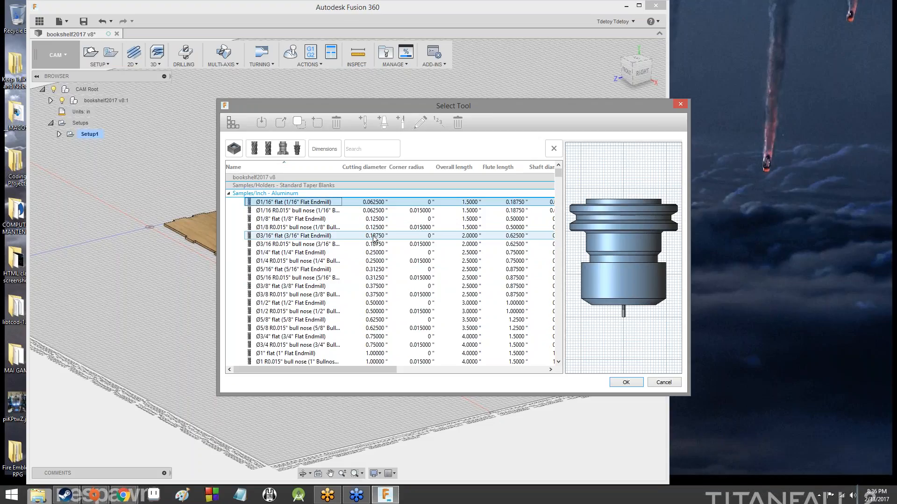
left_click_drag(289, 102, 432, 275)
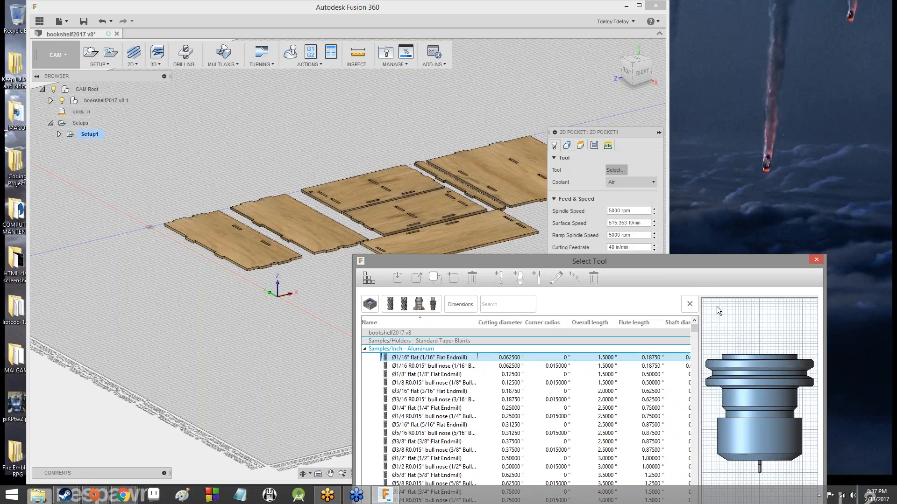
left_click_drag(704, 265, 546, 85)
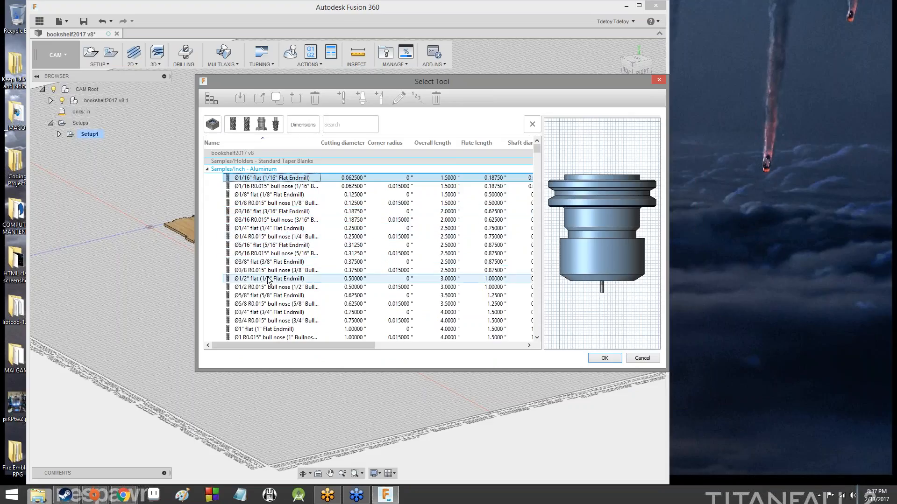
Compare the previews of the 1", 1/16" and 3/16" flat end mills in the inch aluminum samples.
scroll(269, 322, "down", 1)
left_click(271, 307)
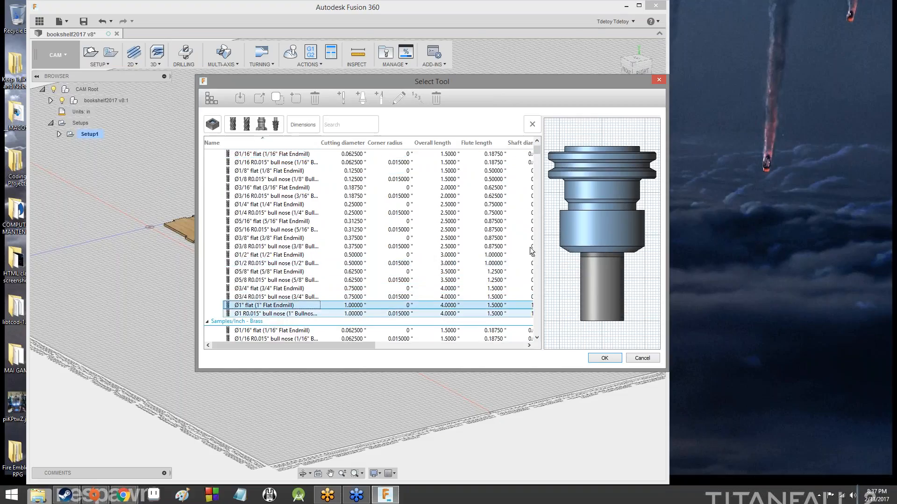
scroll(381, 279, "up", 1)
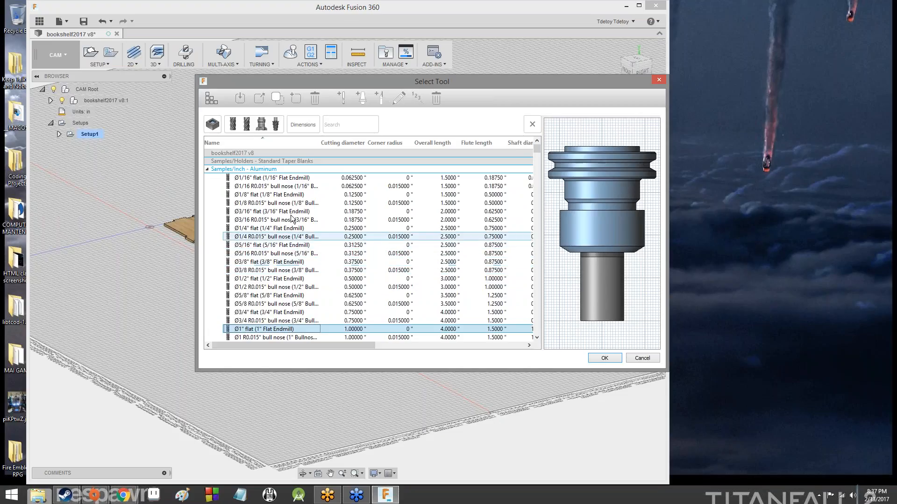
left_click(296, 178)
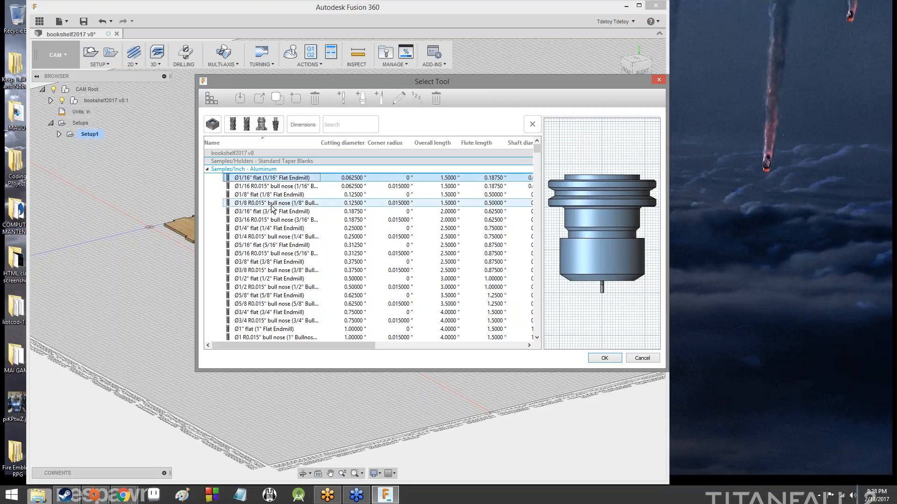
left_click(276, 213)
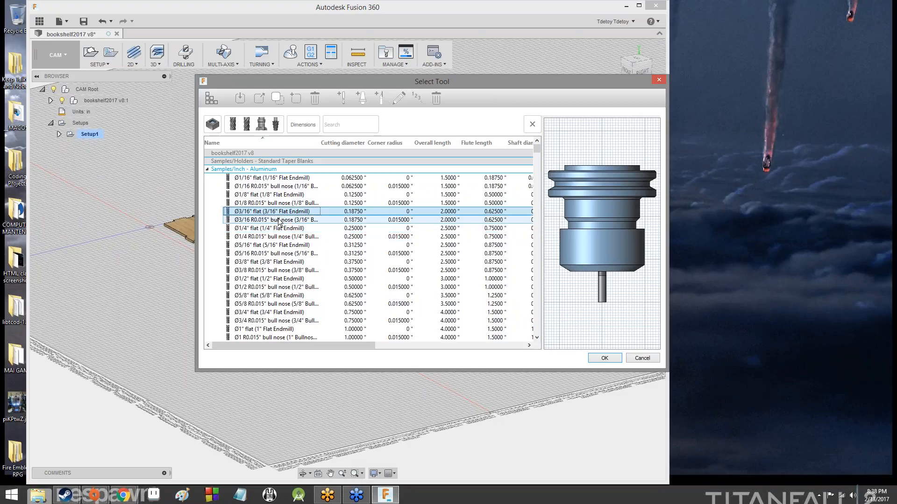
left_click(275, 226)
left_click(278, 214)
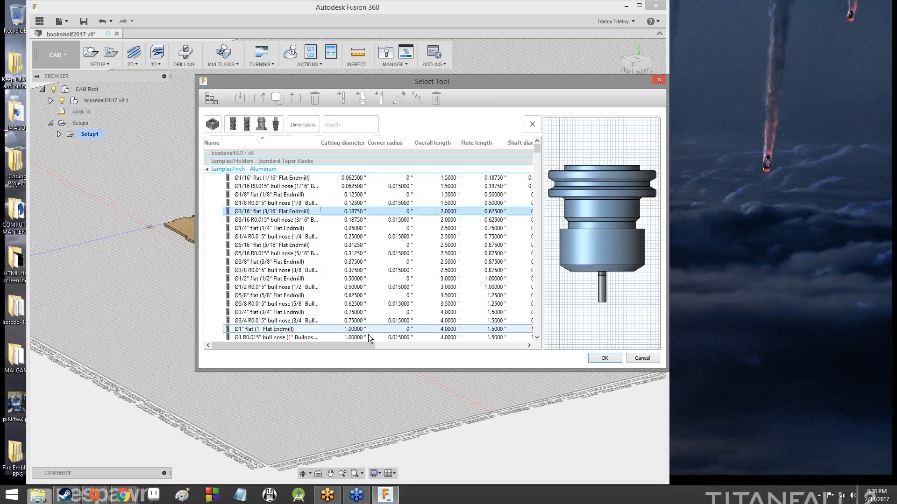
Review the shaft diameter, surface speed, feed rate, spindle speed and description of the inch aluminum sample tools.
left_click_drag(358, 346, 428, 352)
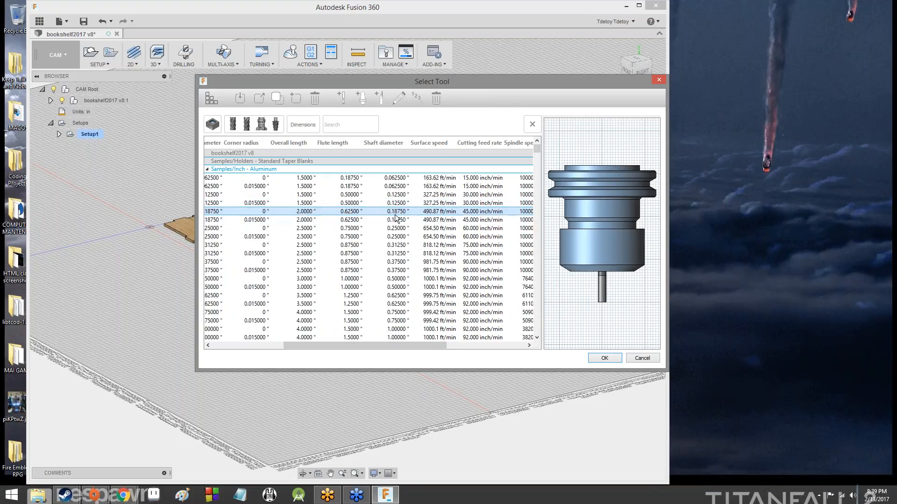
left_click_drag(412, 344, 466, 350)
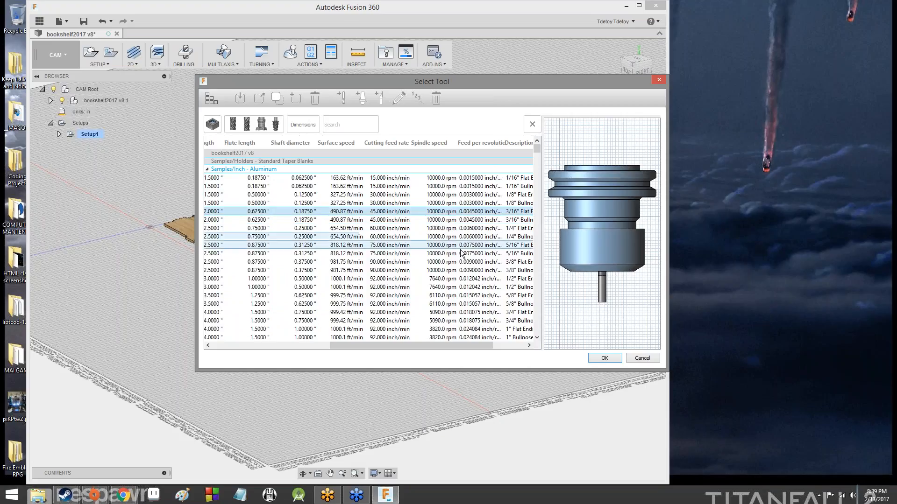
left_click_drag(461, 345, 493, 346)
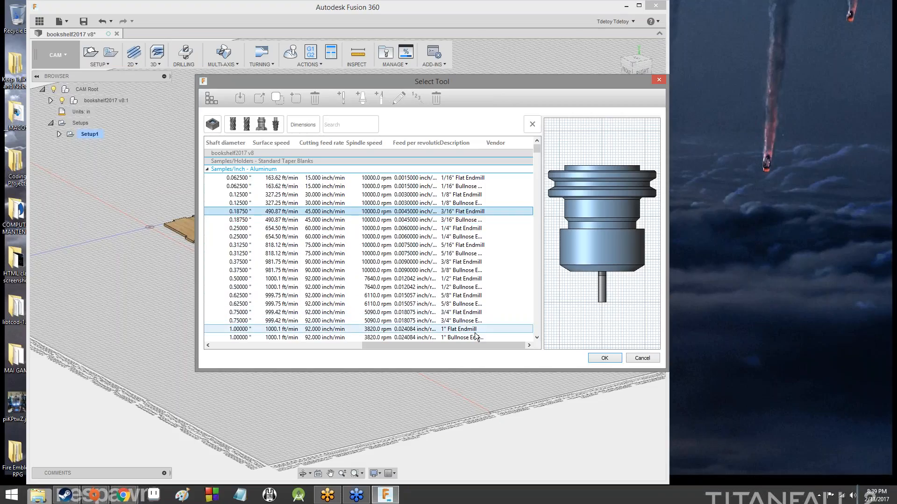
left_click(452, 337)
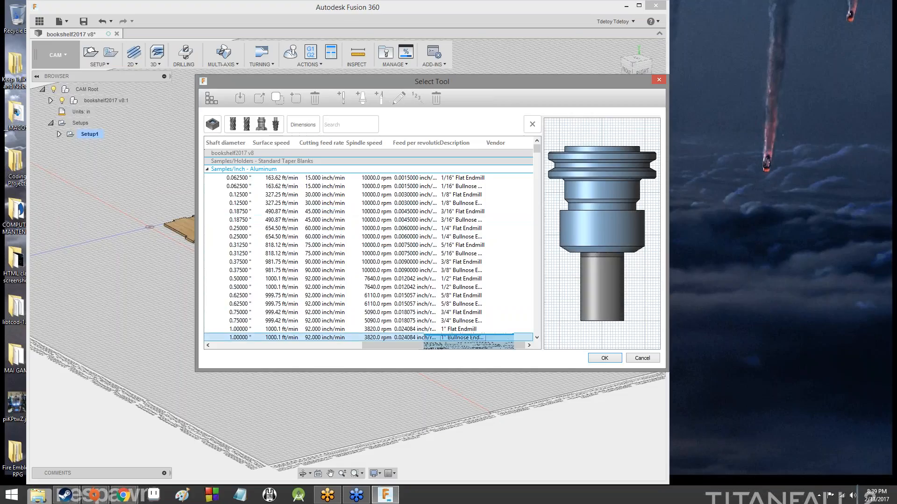
left_click_drag(453, 346, 278, 347)
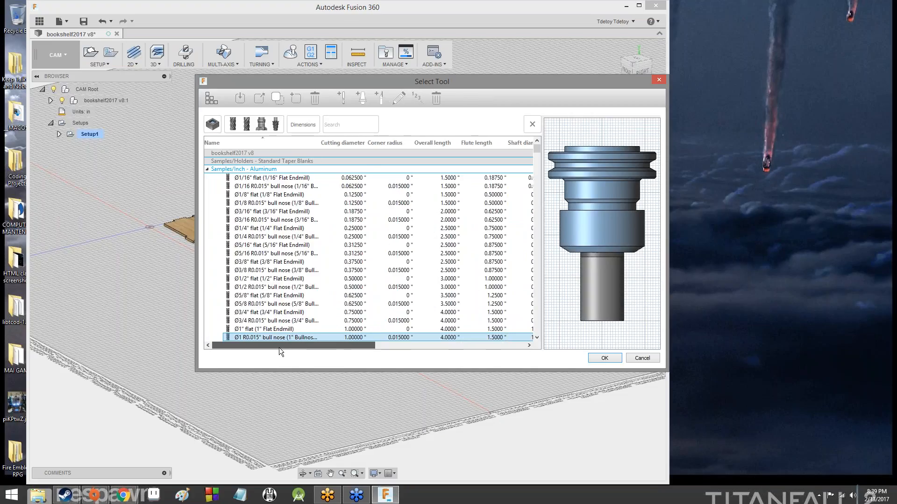
Choose the 3/16" flat end mill from the inch aluminum samples as the 2D pocket's tool.
left_click(291, 220)
left_click(292, 213)
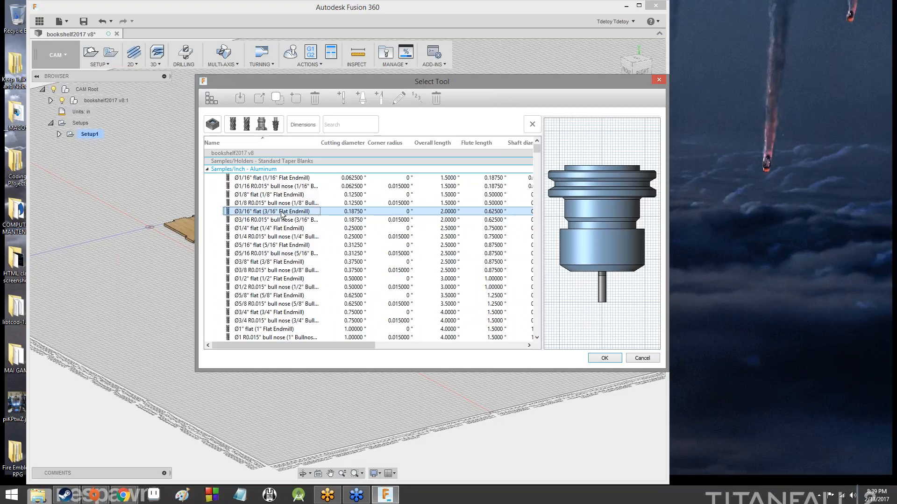
left_click(603, 358)
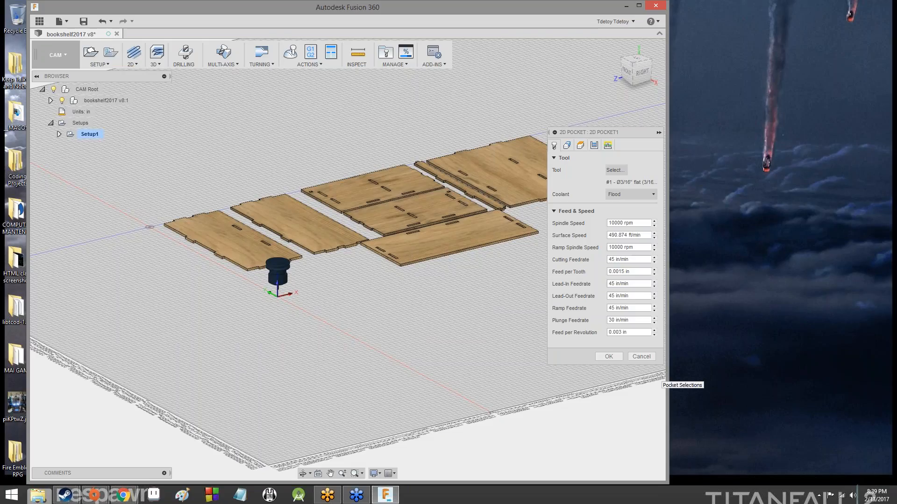
Set the 2D pocket's coolant to Air.
left_click(647, 194)
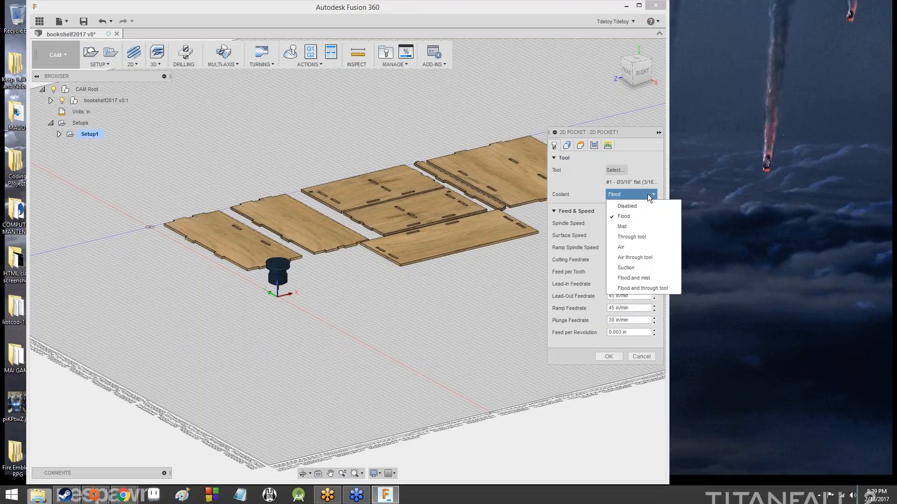
left_click(617, 247)
left_click(615, 196)
left_click(615, 200)
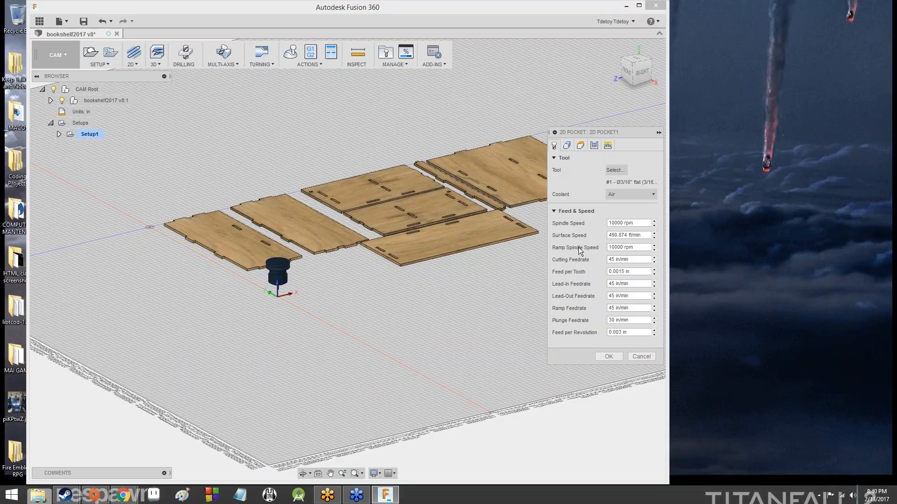
left_click(618, 223)
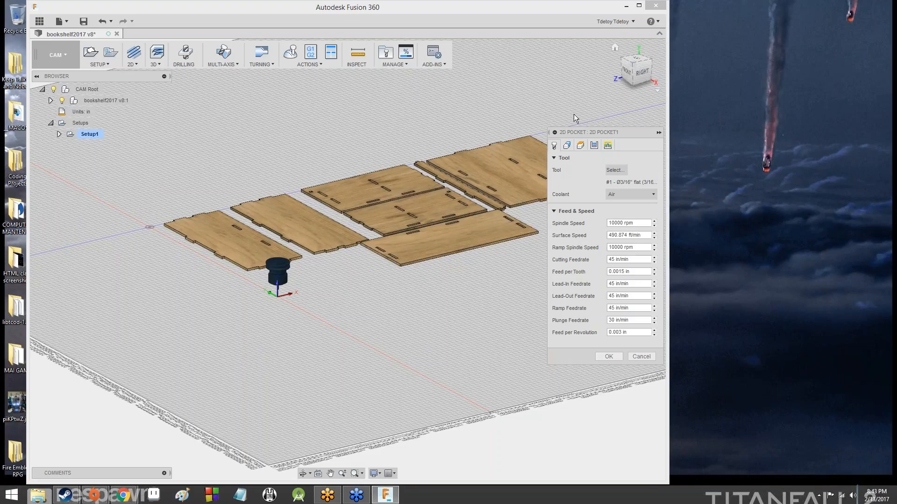
Select the first panel's two slots and the outermost long end slot of the next slotted panel as pocket geometry.
left_click(566, 146)
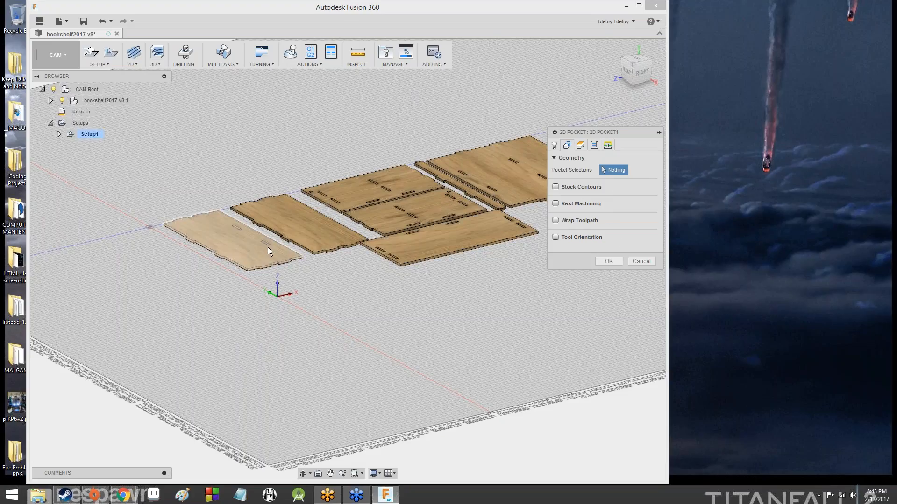
scroll(259, 211, "down", 4)
scroll(252, 205, "up", 7)
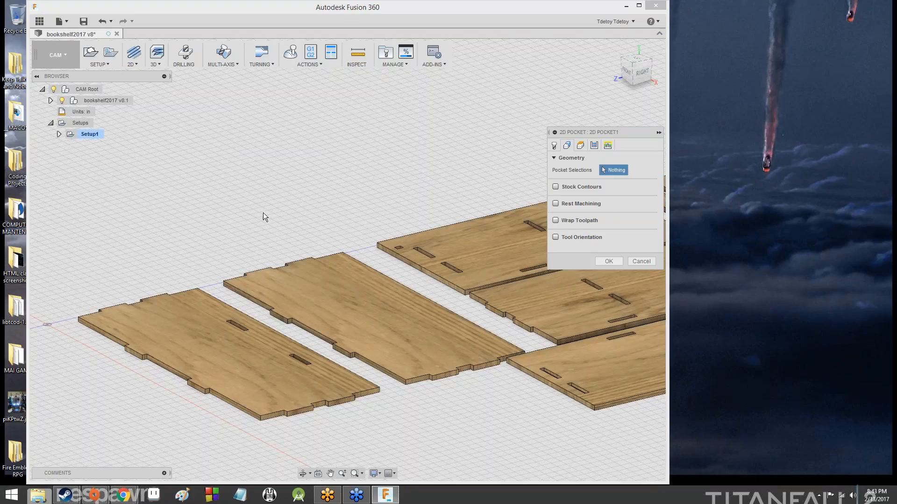
left_click(300, 357)
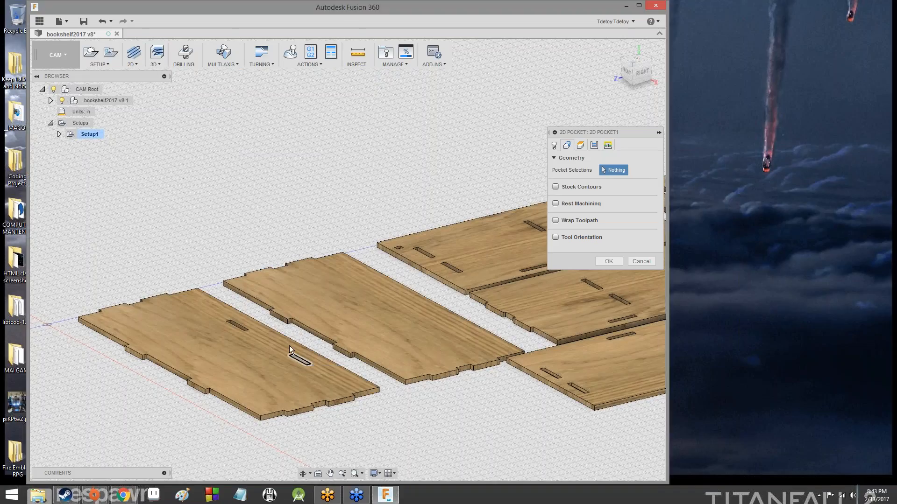
left_click(238, 325)
middle_click_drag(403, 286, 227, 305)
scroll(267, 293, "up", 3)
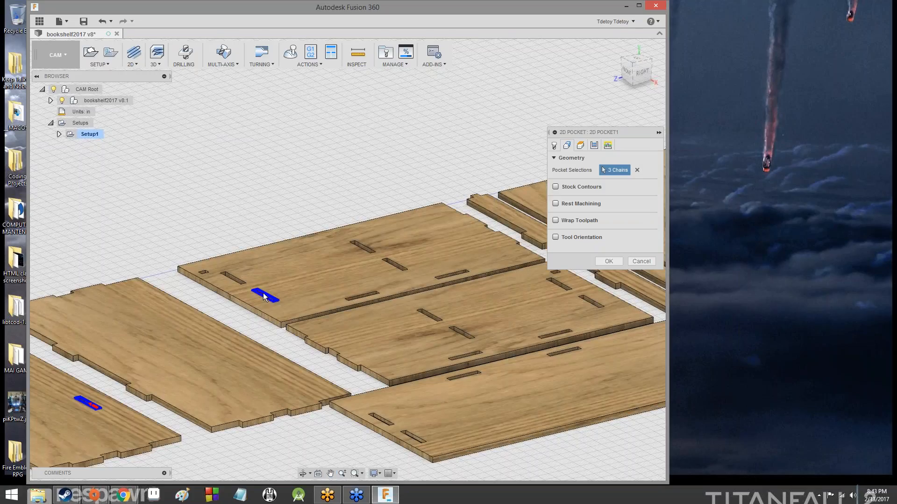
Add the same panel's remaining end slot, small square hole, two middle slots and two long-edge slots to the pocket geometry.
left_click(239, 280)
left_click(204, 272)
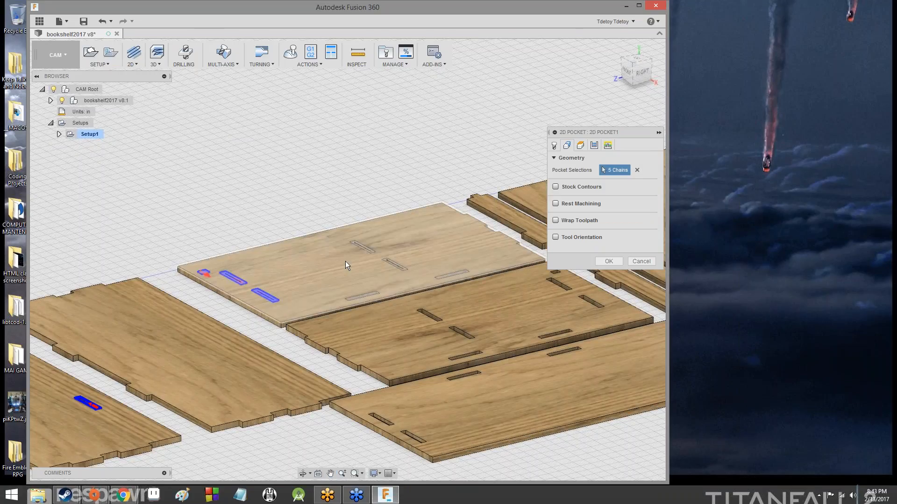
left_click(370, 246)
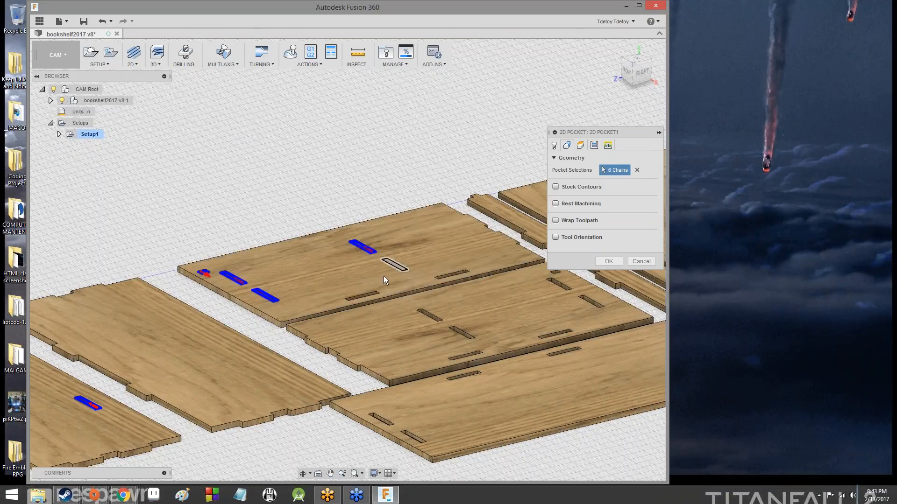
left_click(391, 262)
left_click(369, 293)
left_click(451, 275)
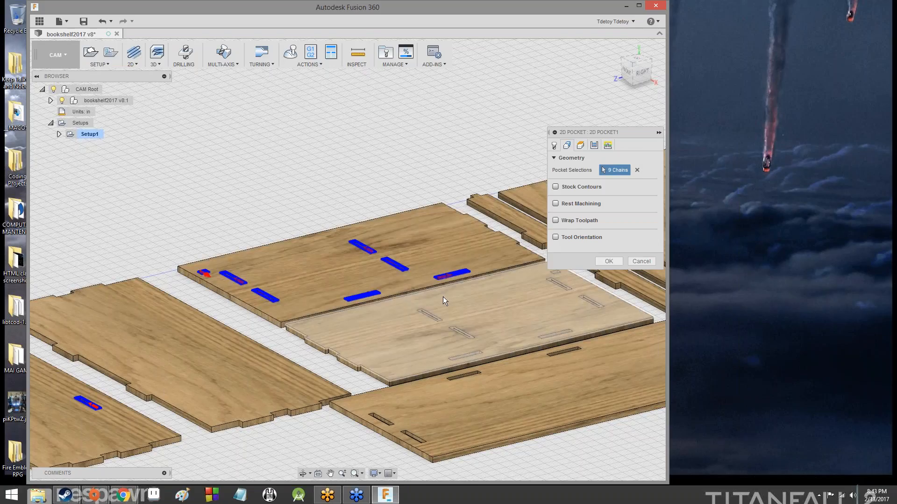
Select the neighbouring panel's middle, edge and end slots as pockets, and cancel the 2D Pocket operation.
left_click(426, 313)
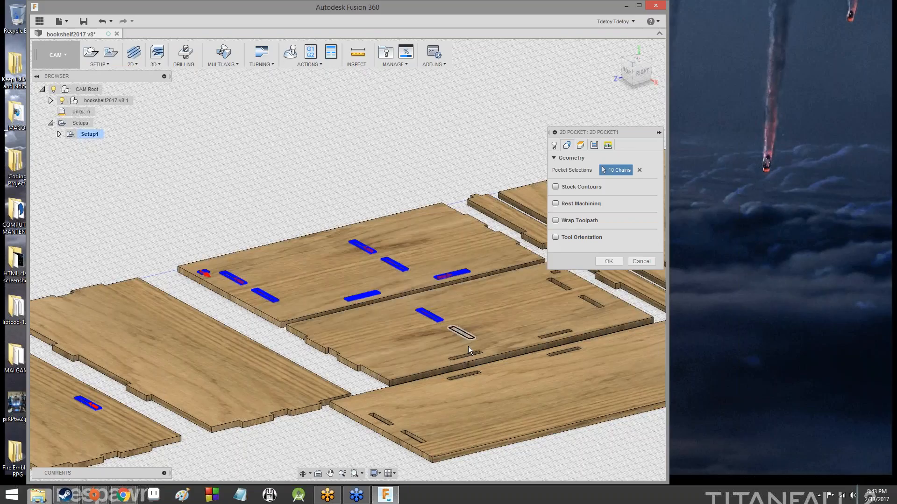
left_click(467, 348)
left_click(467, 353)
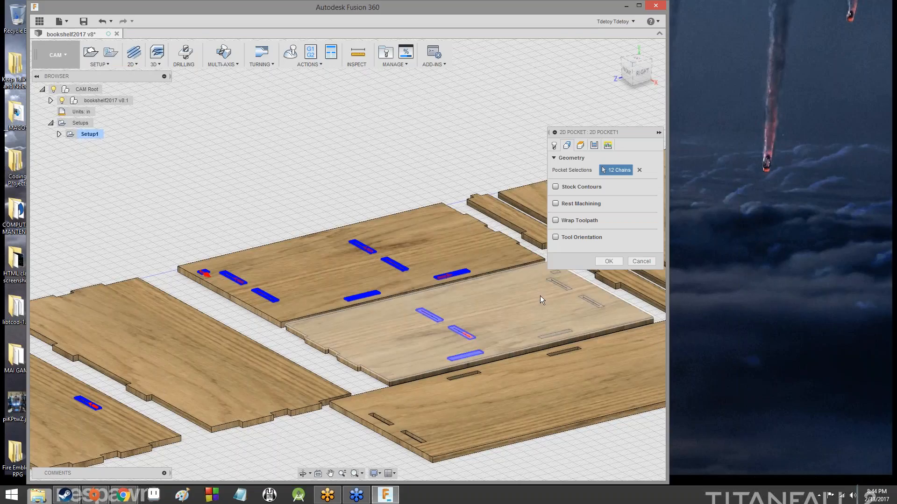
middle_click_drag(539, 295, 301, 391)
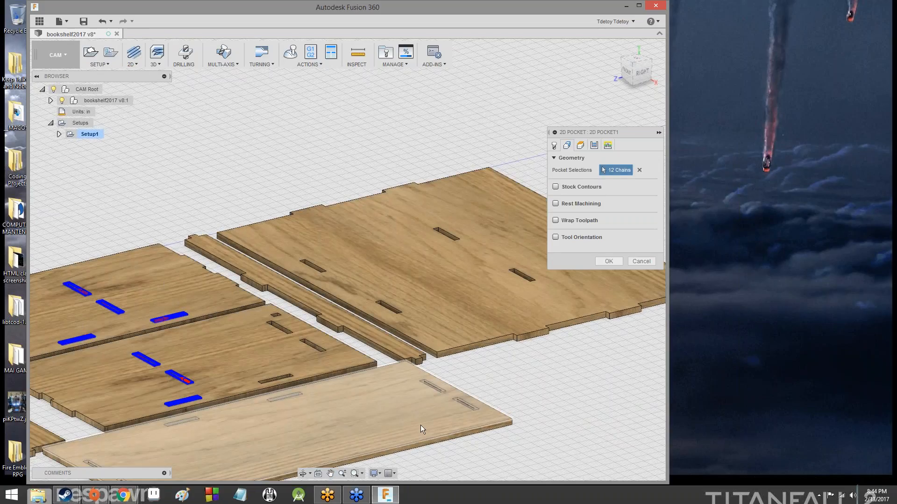
left_click(268, 381)
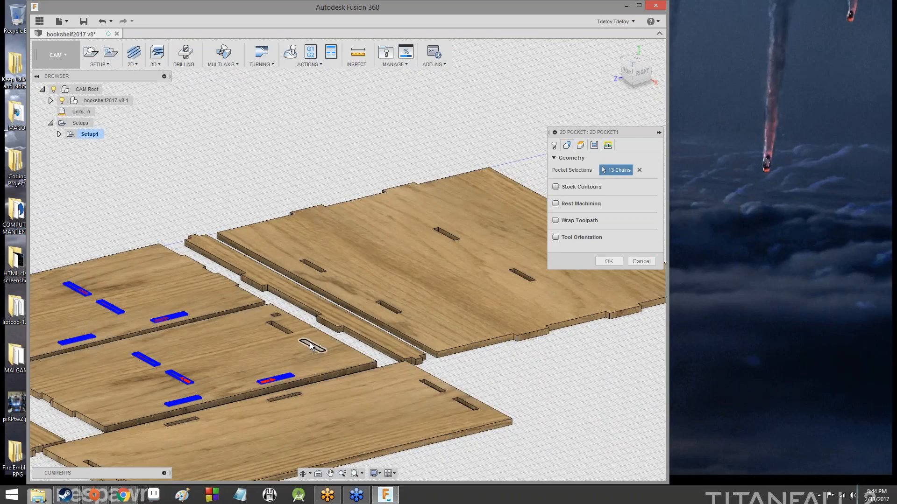
left_click(287, 333)
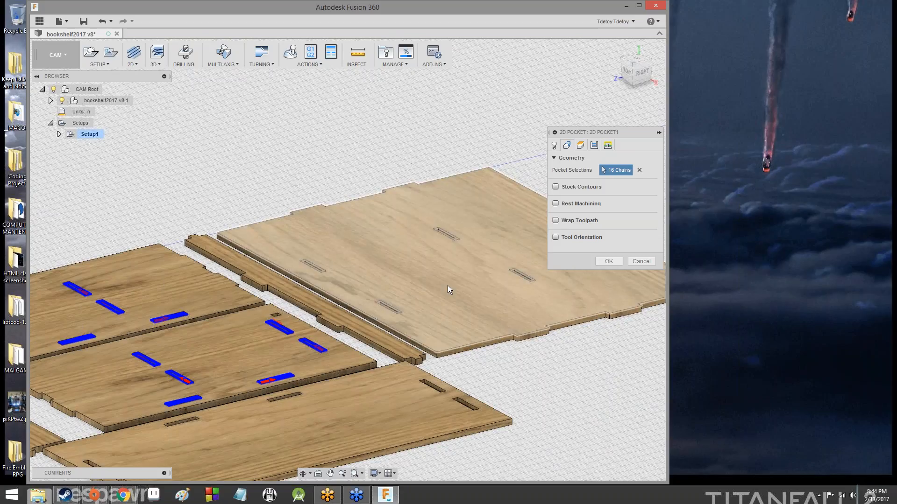
key("Escape")
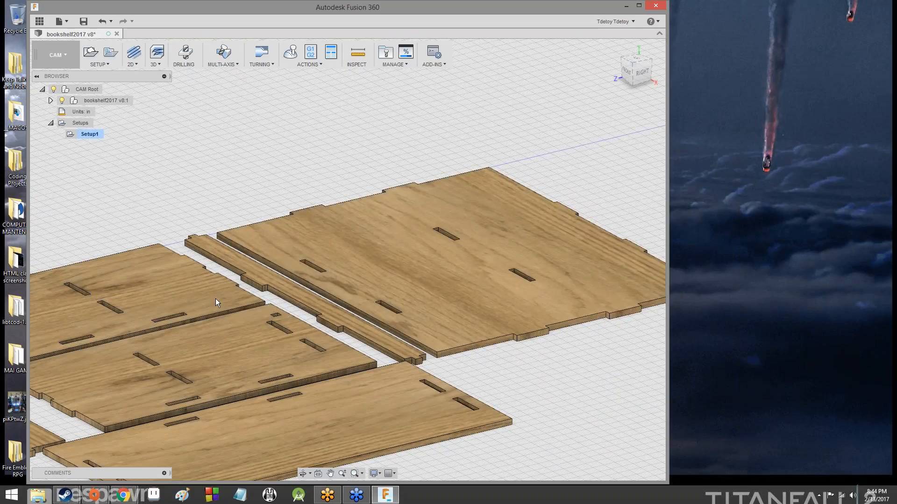
Start a new 2D Pocket operation with the document library's 3/16" flat end mill and set the coolant to Air.
scroll(205, 203, "up", 4)
scroll(181, 116, "down", 4)
left_click(135, 61)
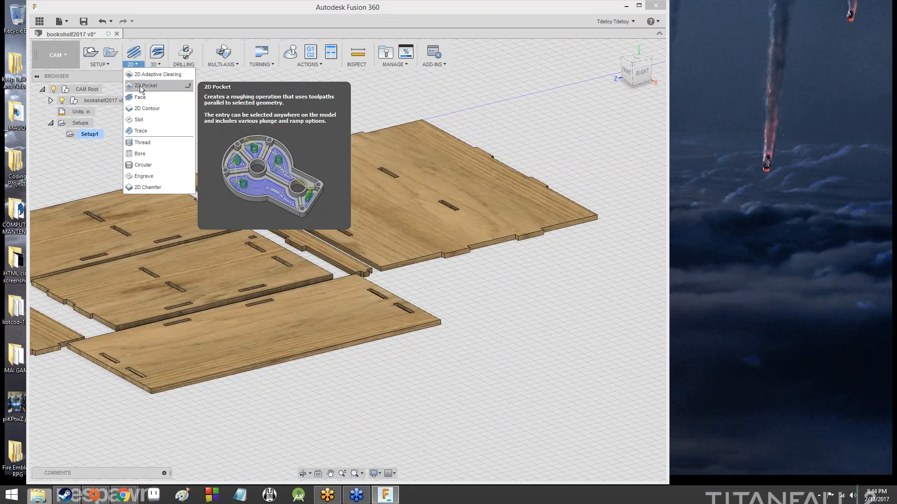
left_click(140, 85)
left_click(613, 170)
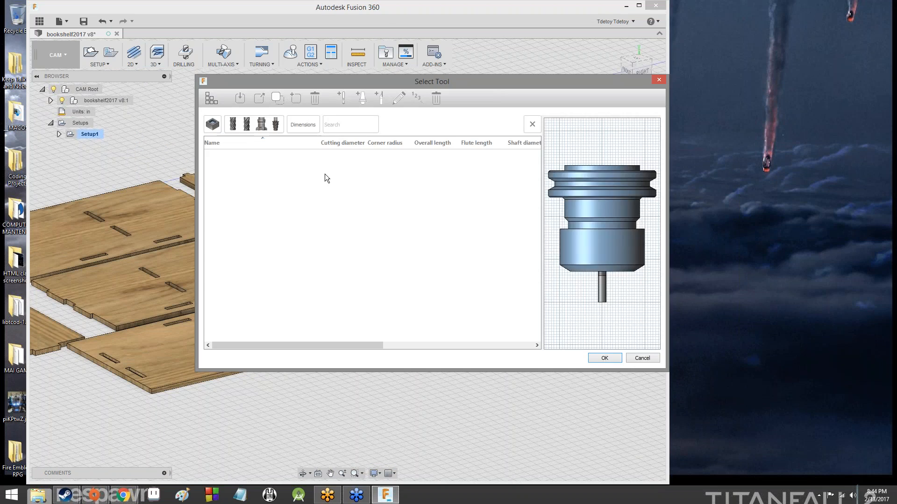
left_click(276, 162)
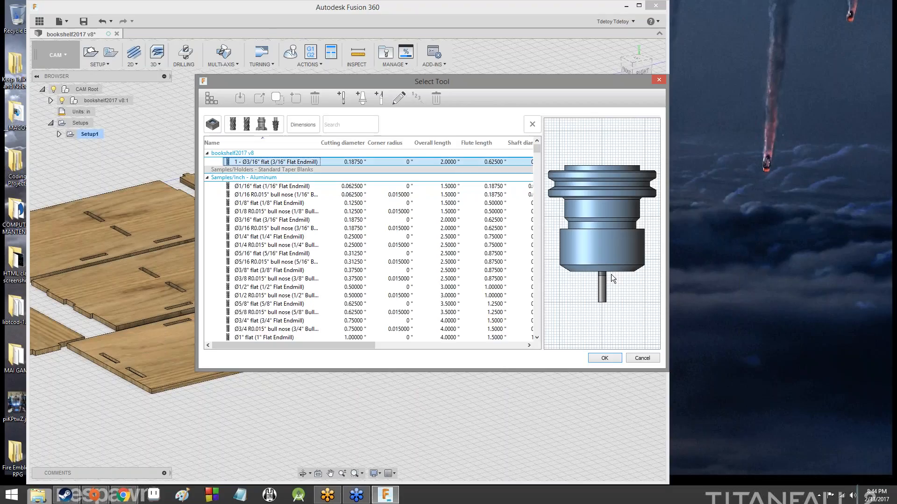
left_click(604, 358)
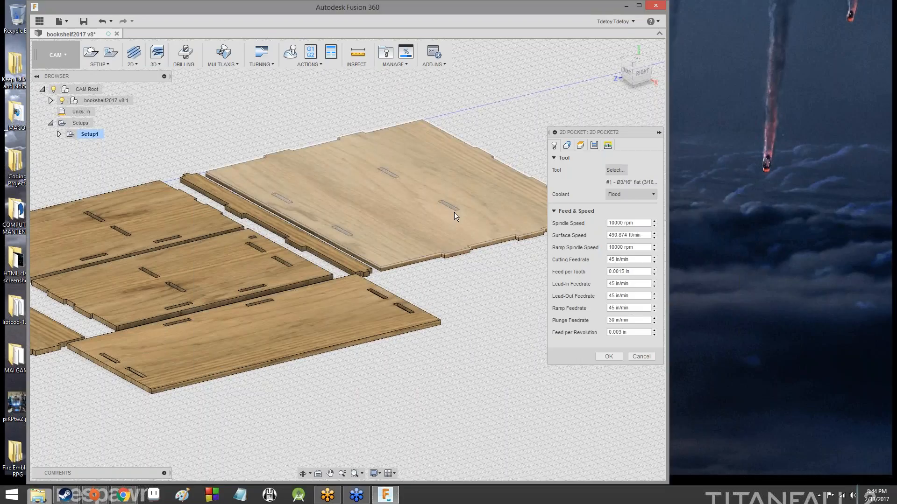
left_click(613, 194)
left_click(640, 248)
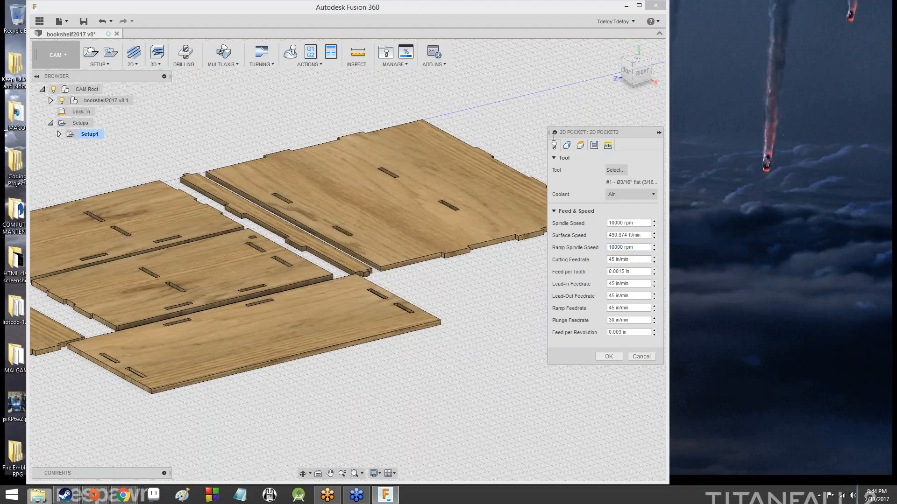
Select the two slots in the first panel as the new operation's pocket geometry.
left_click(579, 145)
scroll(288, 177, "down", 5)
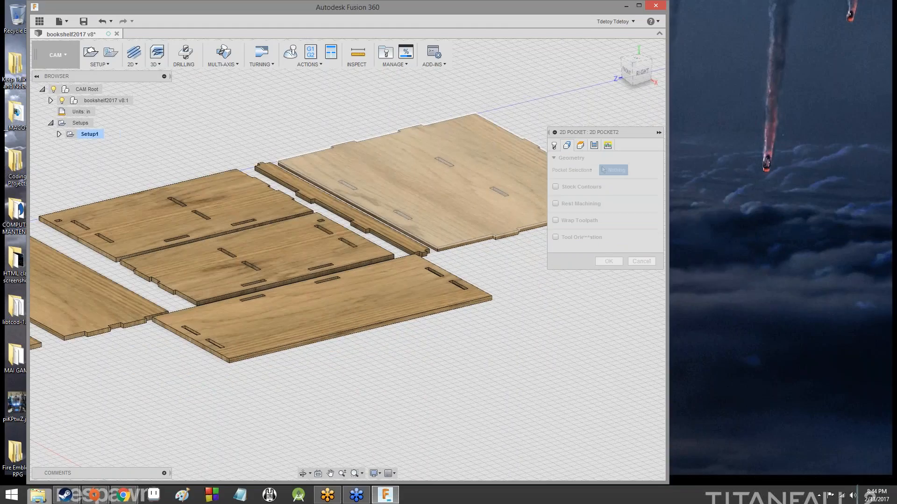
scroll(240, 207, "up", 10)
left_click(268, 227)
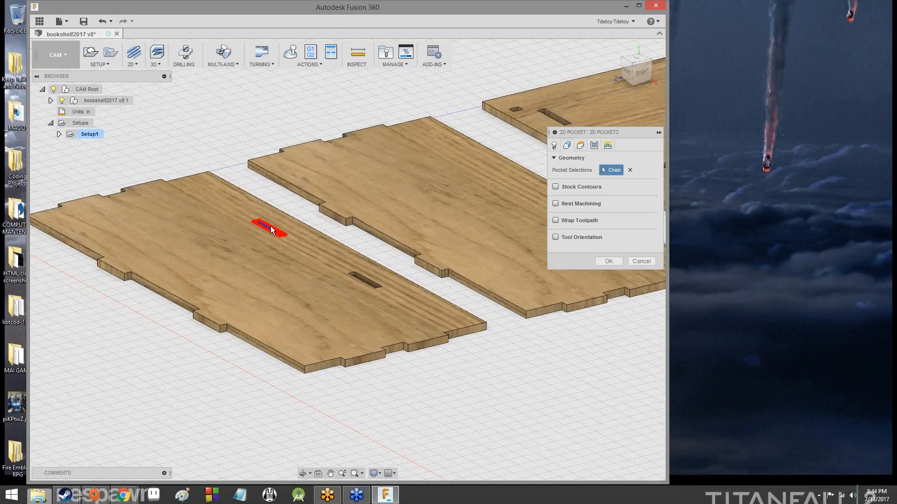
left_click(365, 278)
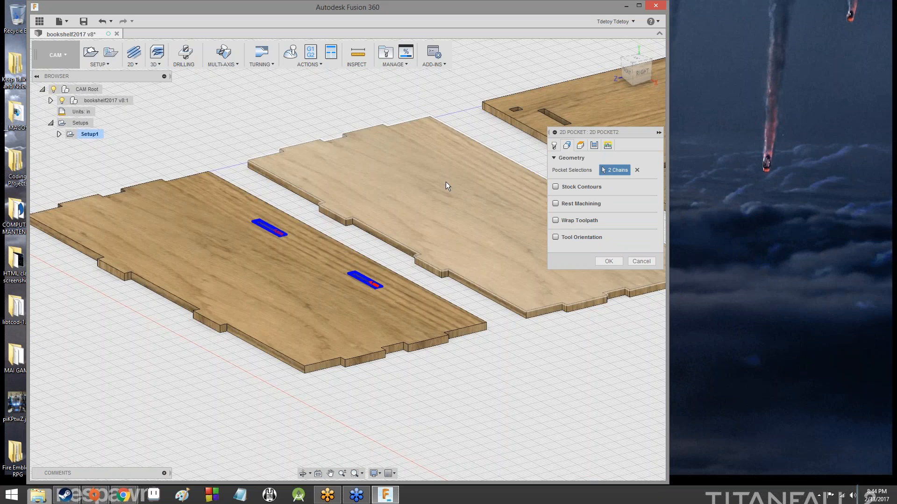
Add the two middle slots of the next slotted panel to the pocket selection.
scroll(446, 181, "down", 3)
middle_click_drag(446, 182, 374, 281)
scroll(219, 206, "down", 2)
scroll(260, 209, "up", 8)
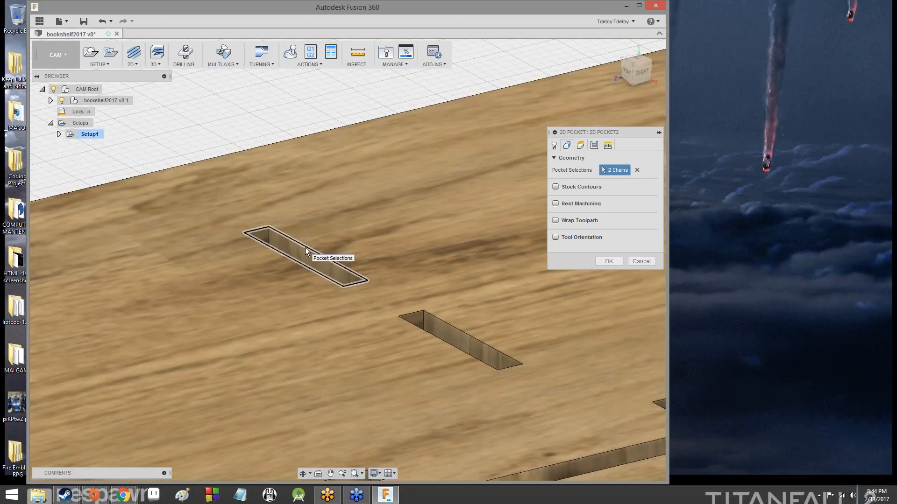
left_click(304, 247)
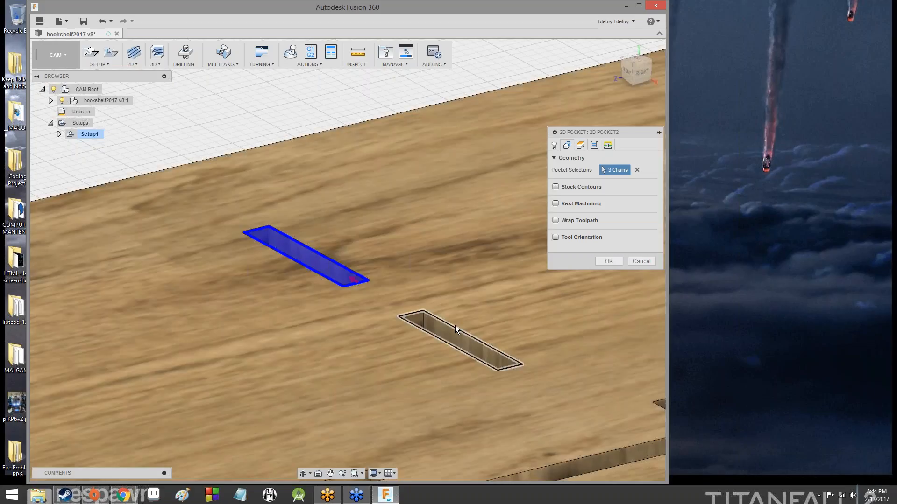
left_click(455, 326)
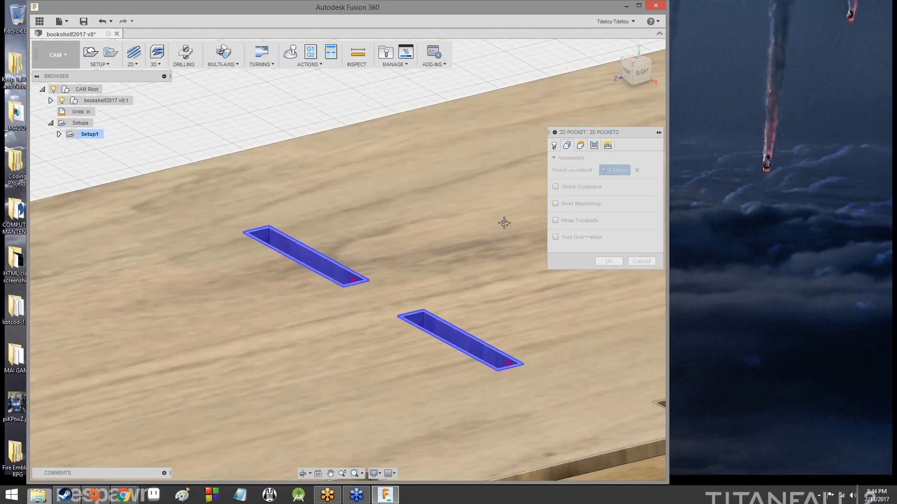
Add the same panel's two long slots near its end and the two along its long edge to the pocket selection.
middle_click_drag(364, 420, 485, 196)
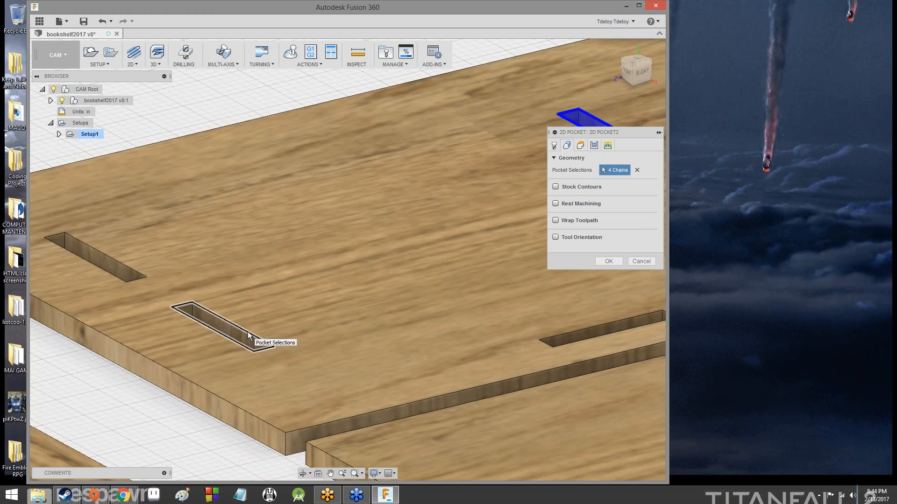
left_click(248, 332)
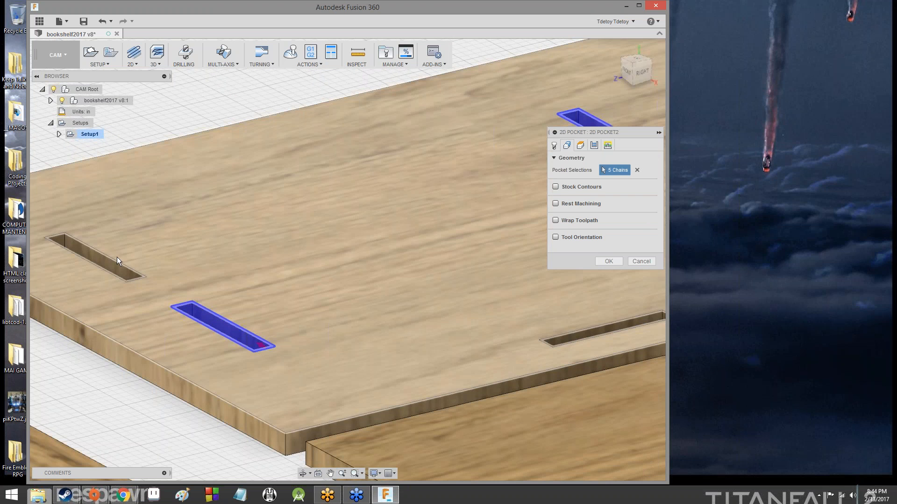
left_click(115, 264)
scroll(584, 311, "down", 1)
middle_click_drag(645, 322, 236, 261)
left_click(229, 250)
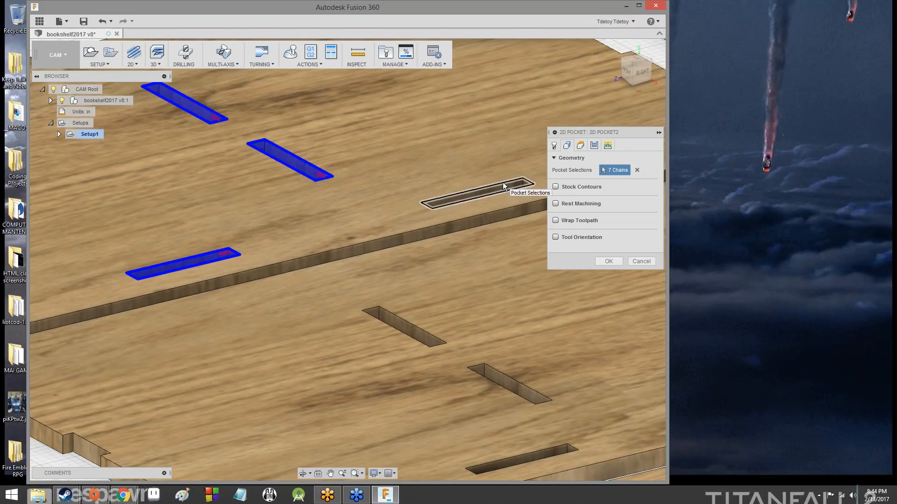
left_click(502, 183)
Add the two parallel middle slots of the neighbouring notched panel to the pocket selection.
scroll(511, 167, "down", 2)
middle_click_drag(509, 168, 321, 349)
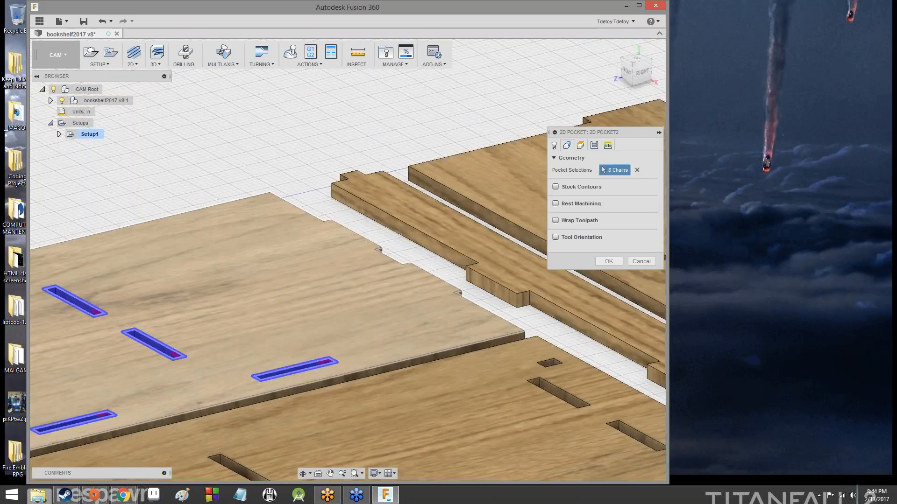
middle_click_drag(201, 458, 279, 218)
scroll(279, 218, "down", 1)
scroll(299, 196, "up", 3)
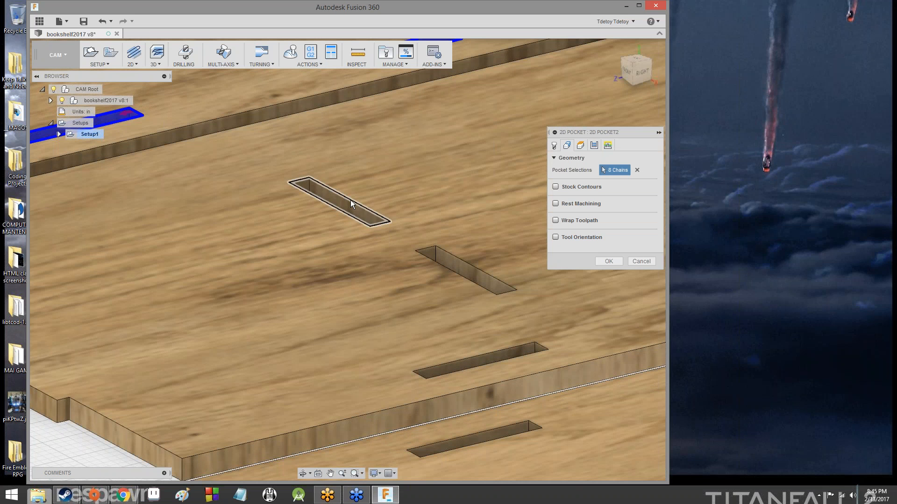
left_click(349, 203)
left_click(494, 280)
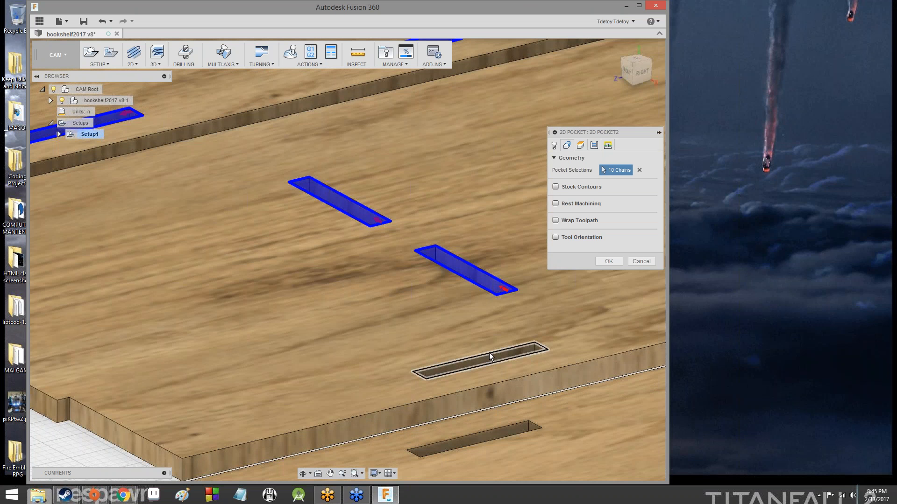
Add the notched panel's two long-edge slots, two end slots and small rectangular hole to the pocket selection.
left_click(489, 352)
scroll(490, 352, "down", 2)
middle_click_drag(489, 353, 126, 441)
left_click(404, 375)
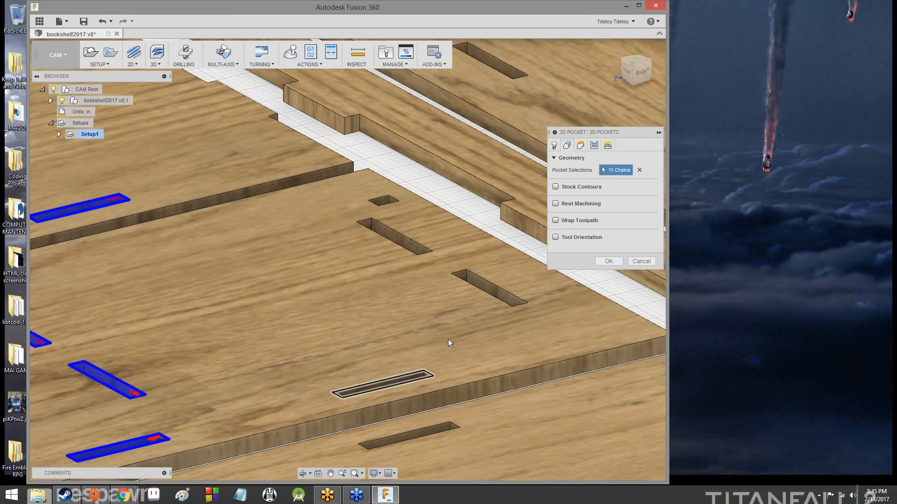
left_click(492, 289)
left_click(398, 233)
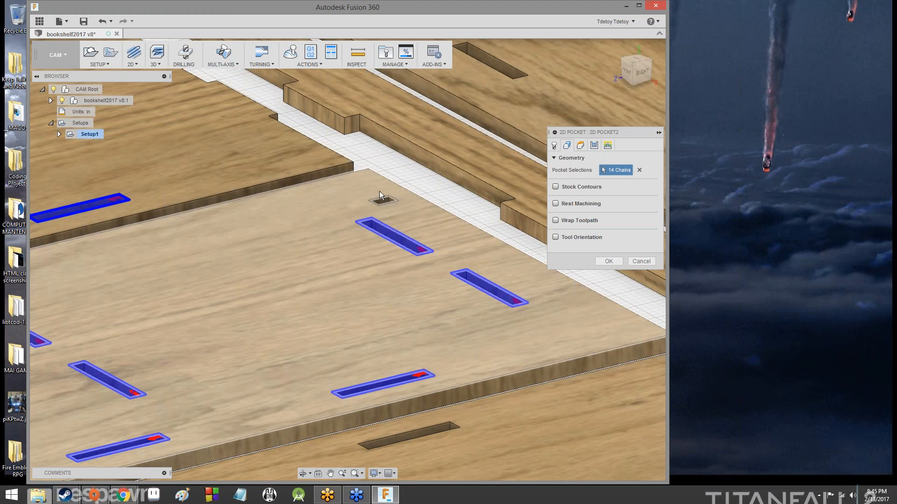
left_click(382, 201)
Add the four slots of the large panel beyond the narrow strip to the pocket selection.
middle_click_drag(498, 95, 211, 270)
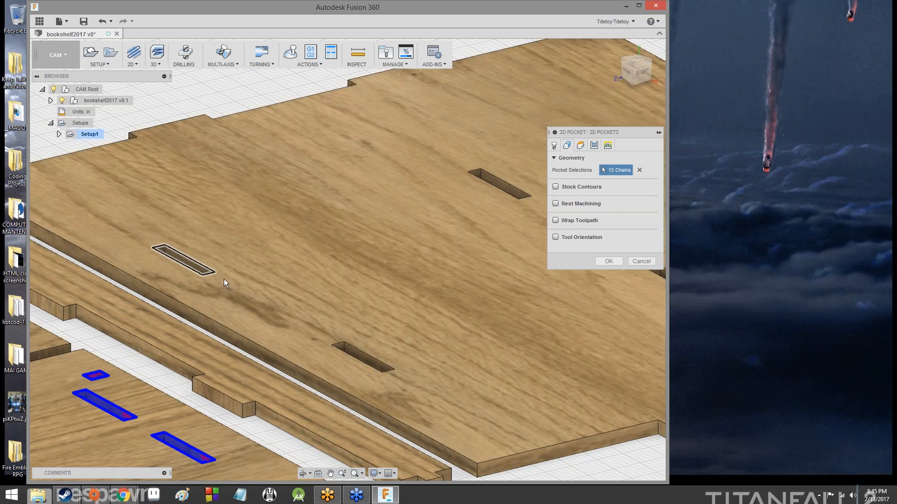
left_click(216, 274)
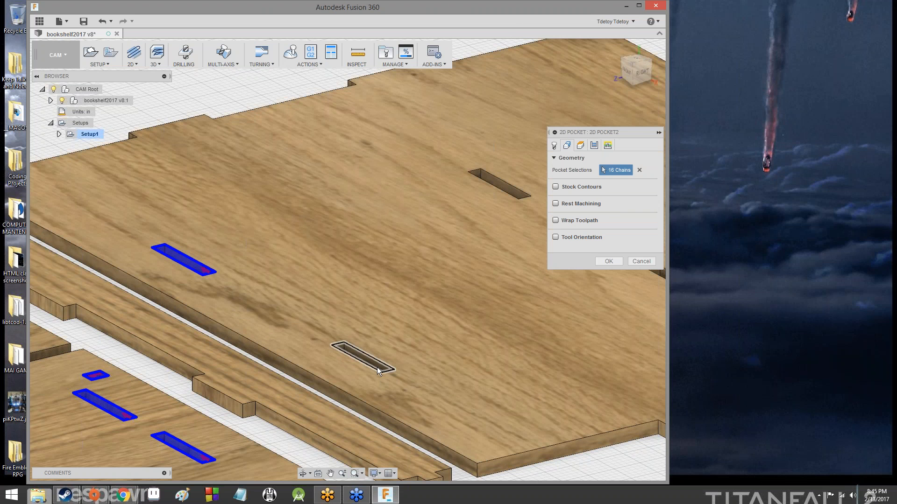
left_click(380, 366)
middle_click_drag(475, 261, 239, 230)
left_click(257, 237)
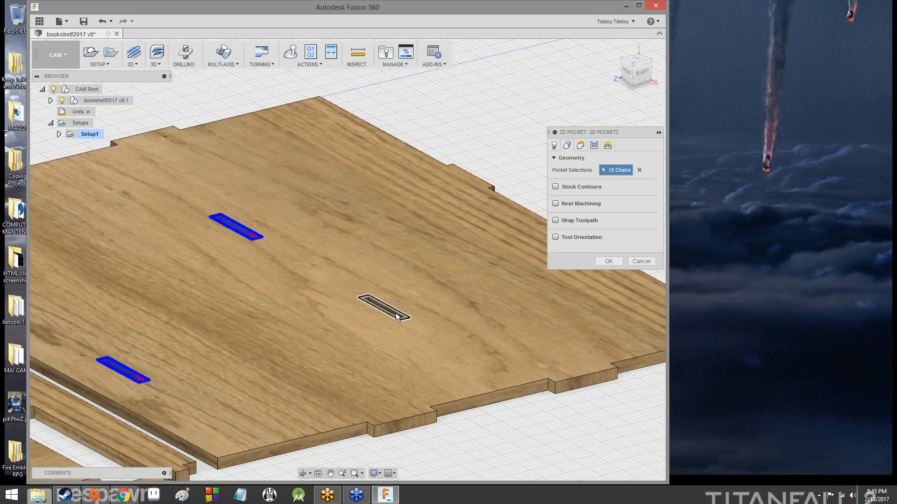
left_click(396, 313)
Enable Tool Orientation for the pocket and set its Z axis from the top face of the first two-slot panel.
scroll(390, 347, "up", 3)
scroll(397, 359, "down", 7)
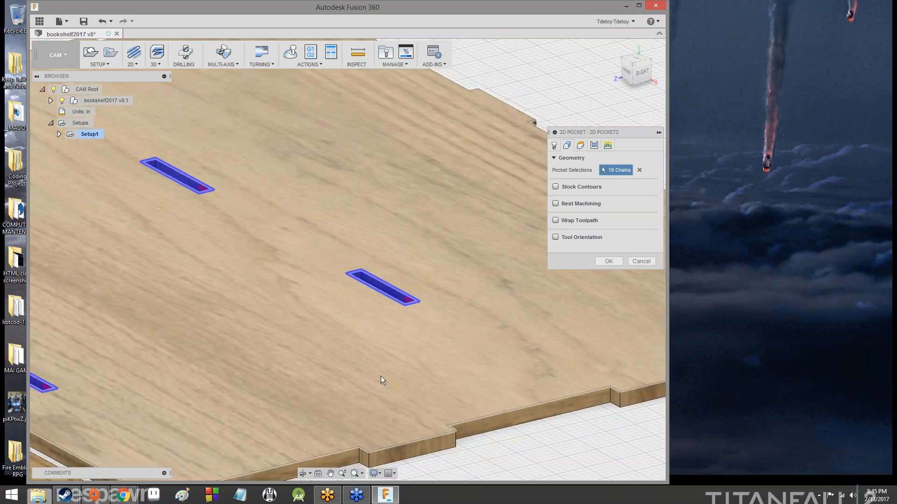
scroll(352, 417, "down", 2)
middle_click_drag(351, 416, 484, 224)
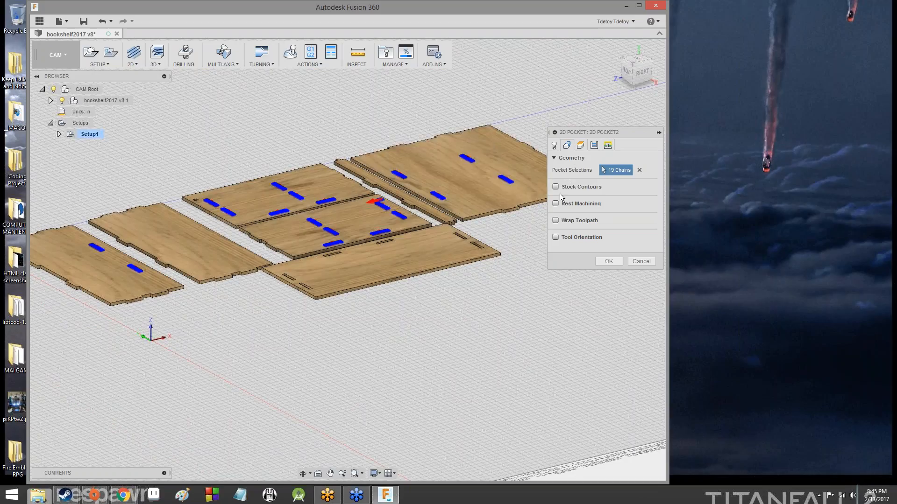
left_click(556, 236)
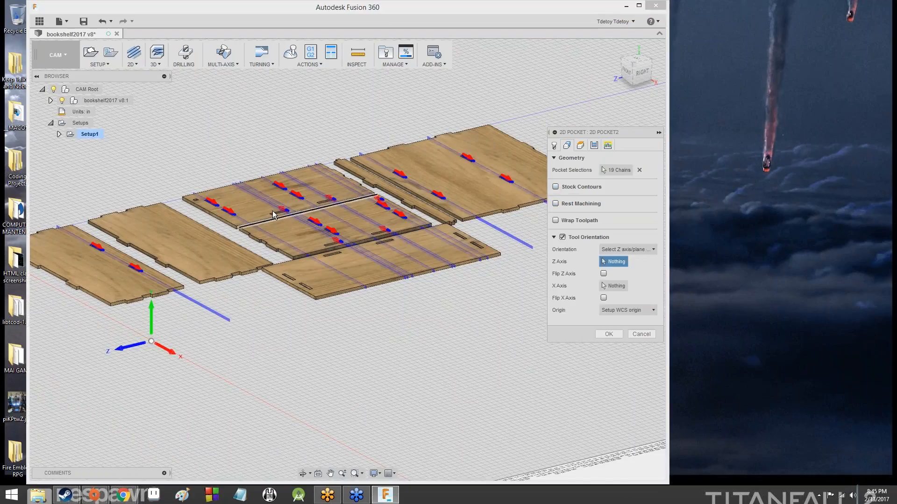
scroll(523, 236, "up", 4)
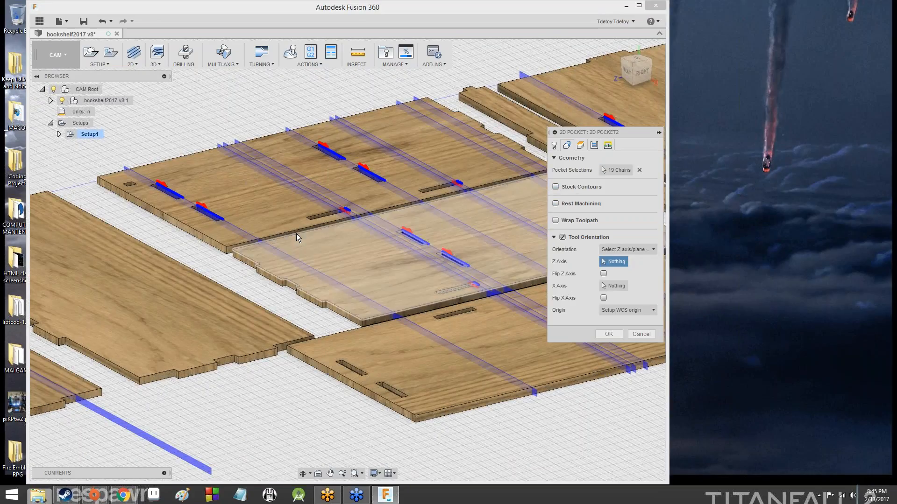
scroll(338, 374, "up", 5)
scroll(338, 380, "down", 3)
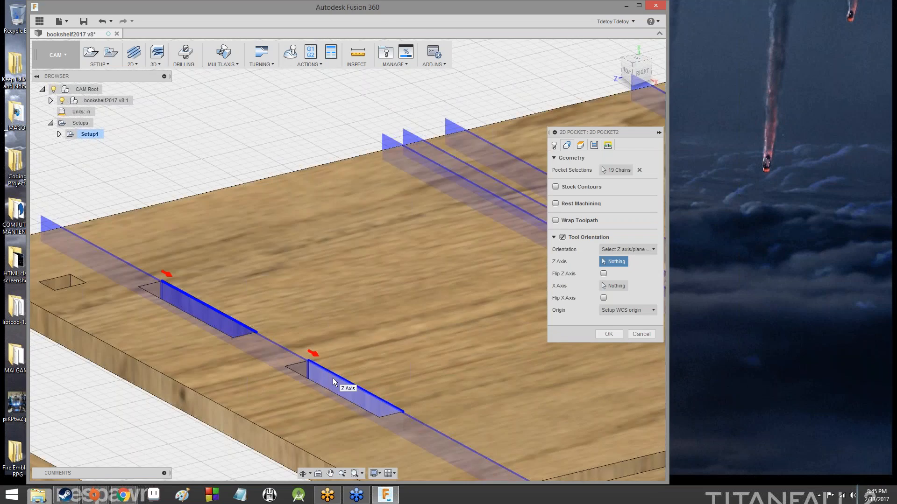
scroll(332, 377, "down", 5)
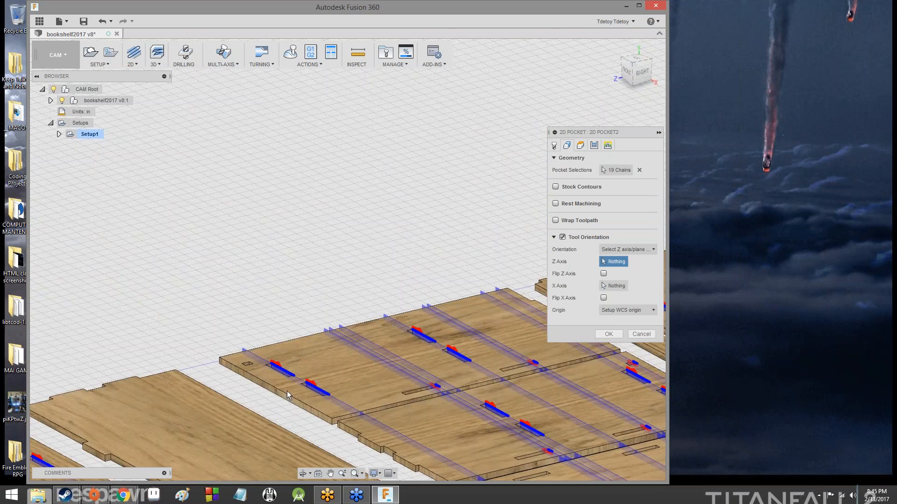
scroll(287, 397, "down", 5)
scroll(242, 342, "up", 4)
scroll(268, 326, "up", 5)
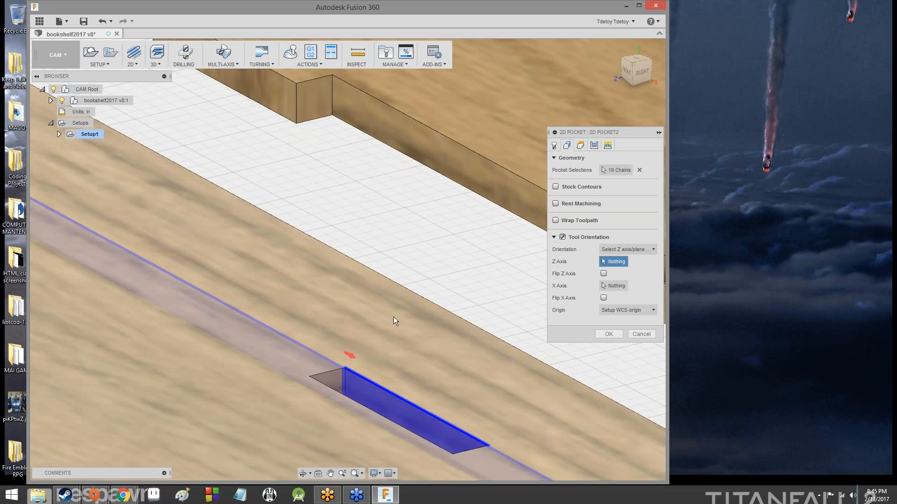
left_click(351, 357)
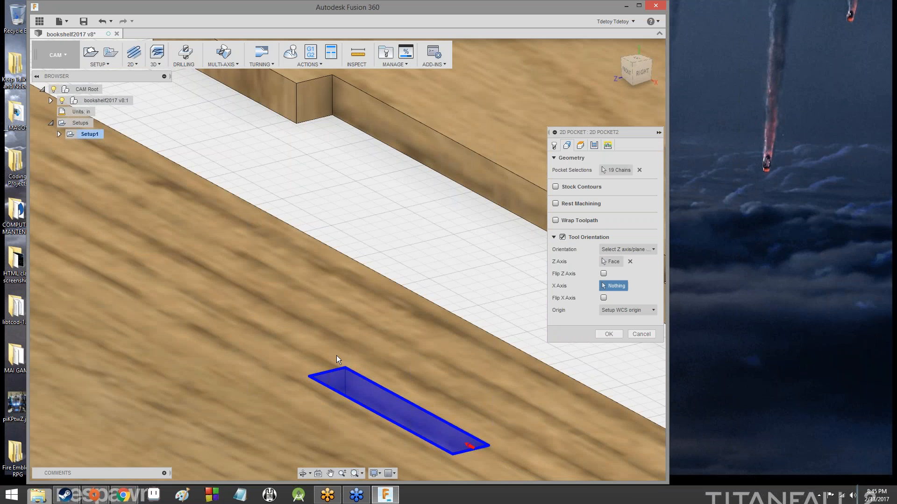
Examine the selected slots and their direction arrows across all panels, up close and from above.
scroll(214, 290, "down", 4)
scroll(322, 383, "up", 4)
scroll(390, 232, "down", 4)
scroll(518, 160, "up", 4)
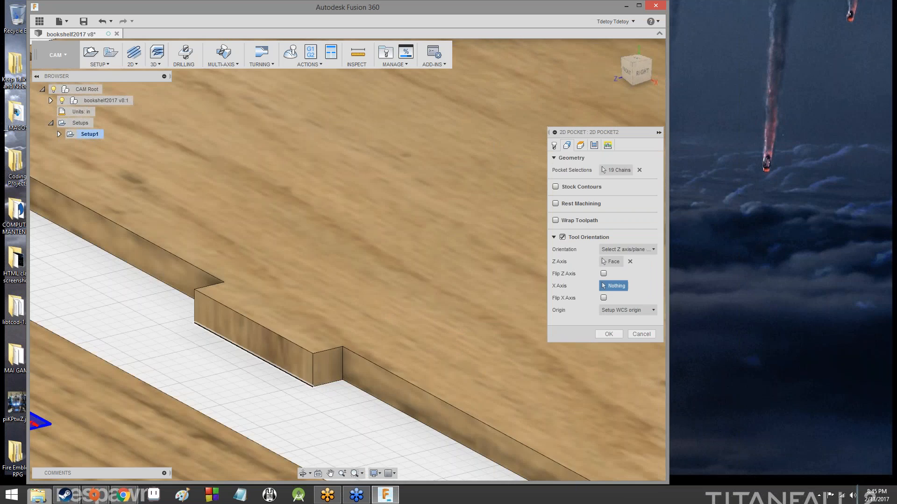
scroll(394, 305, "down", 6)
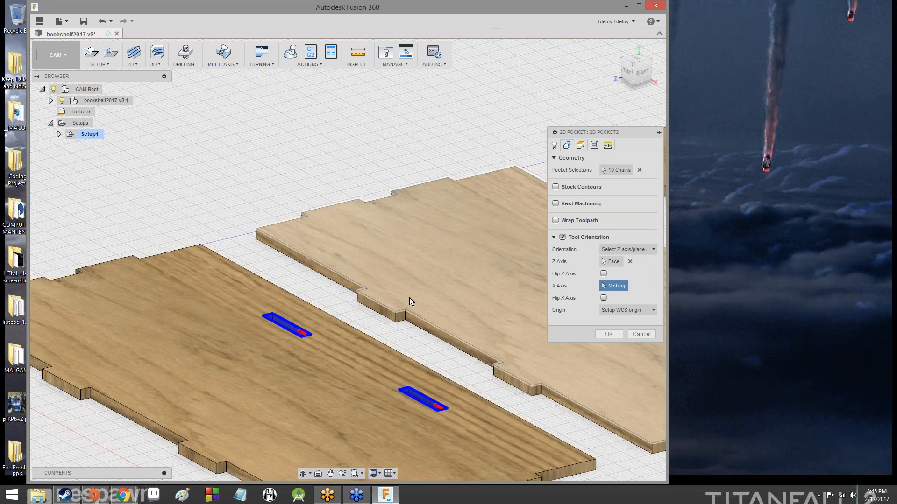
scroll(474, 221, "down", 5)
scroll(267, 197, "up", 5)
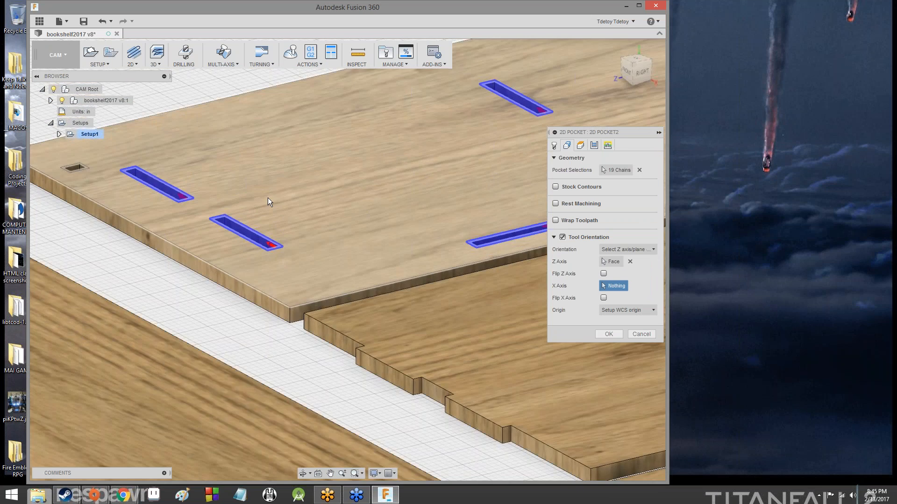
scroll(268, 198, "up", 8)
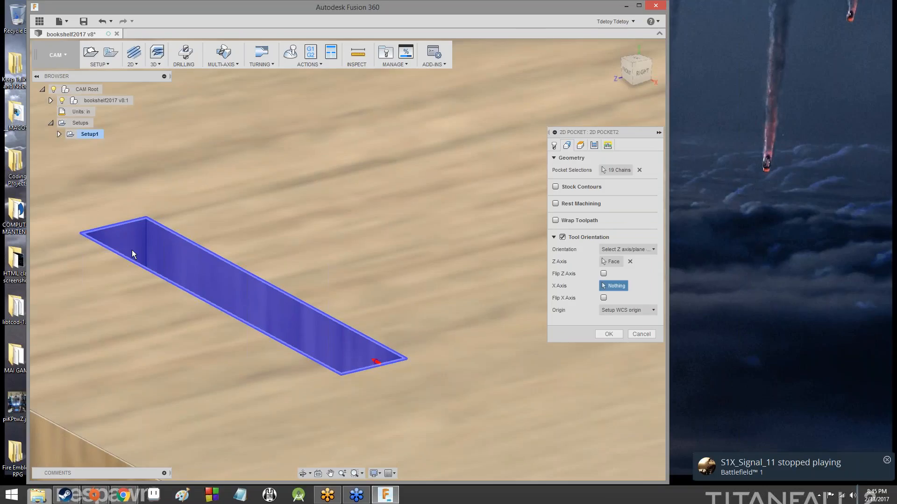
scroll(342, 364, "up", 4)
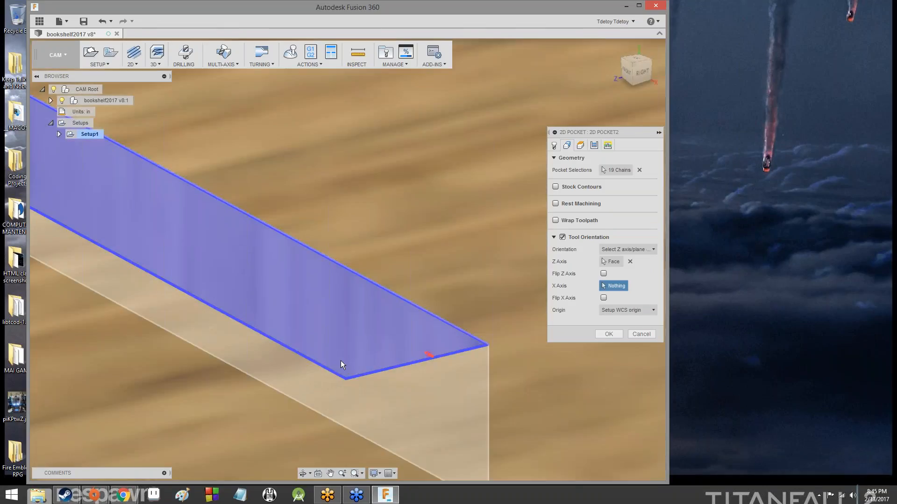
scroll(340, 360, "down", 5)
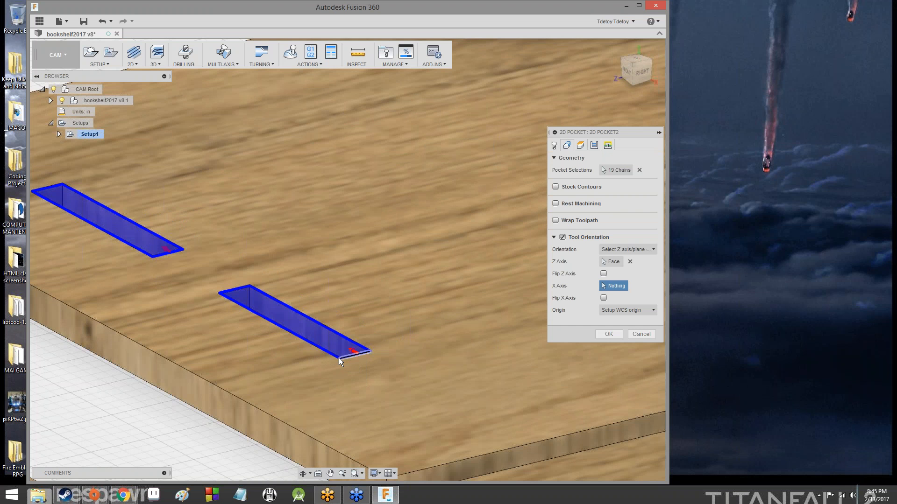
scroll(448, 259, "up", 3)
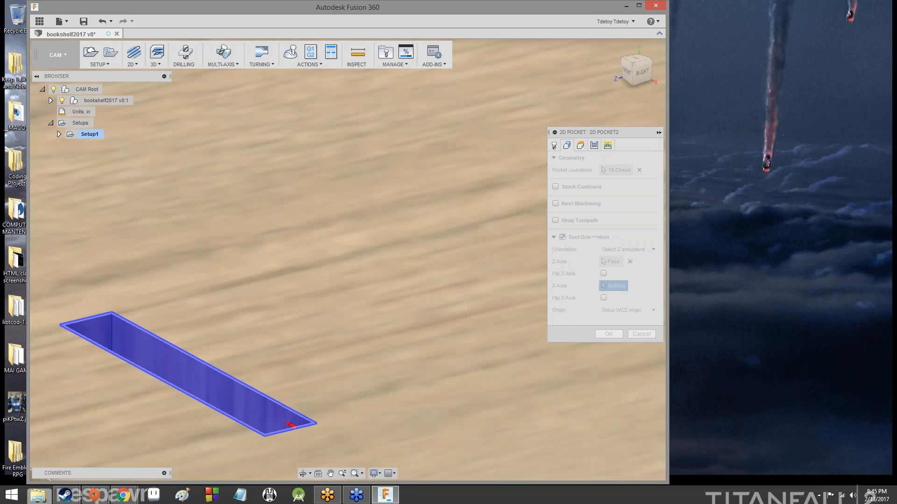
middle_click_drag(441, 227, 392, 260)
scroll(392, 259, "down", 7)
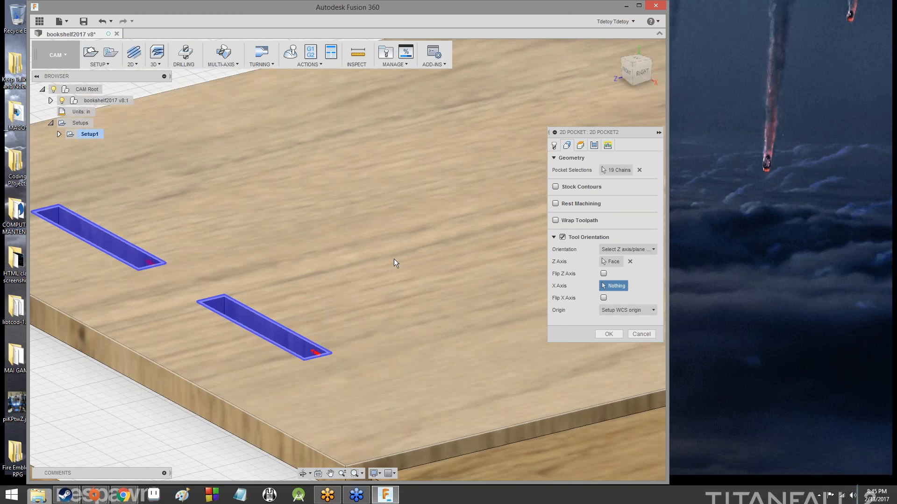
scroll(455, 201, "down", 1)
middle_click_drag(455, 201, 161, 300)
scroll(419, 342, "up", 8)
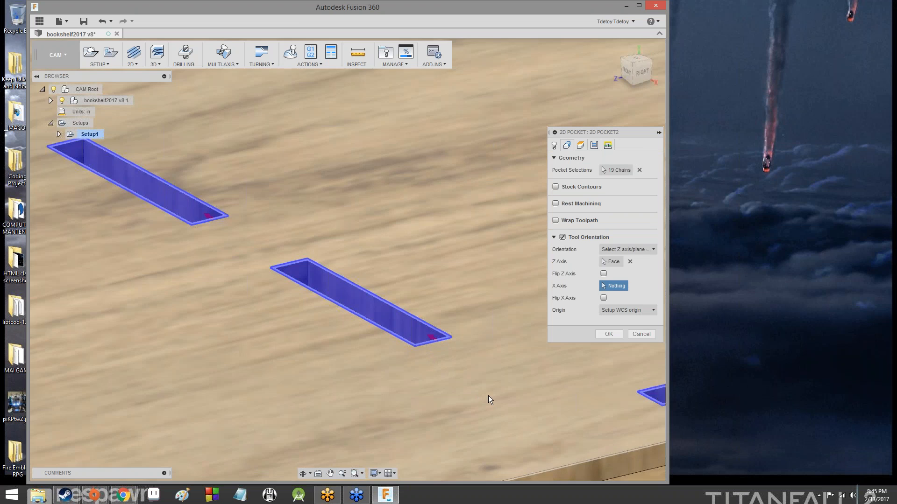
left_click_drag(643, 74, 620, 73)
scroll(411, 157, "up", 2)
scroll(400, 159, "down", 1)
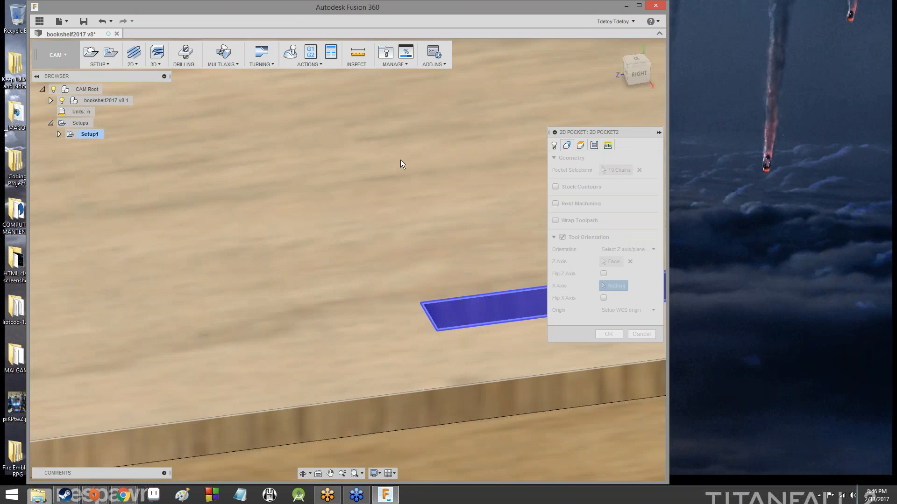
scroll(403, 173, "up", 4)
scroll(404, 180, "down", 6)
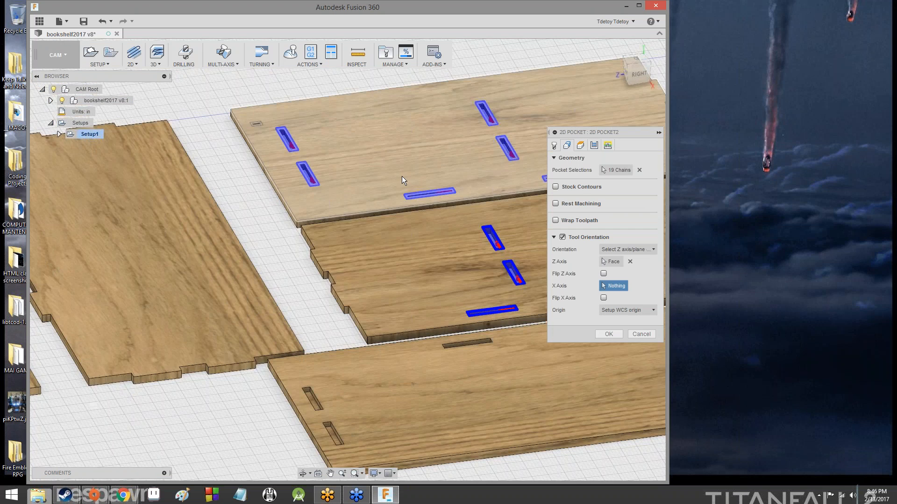
left_click_drag(636, 68, 614, 117)
scroll(279, 220, "down", 5)
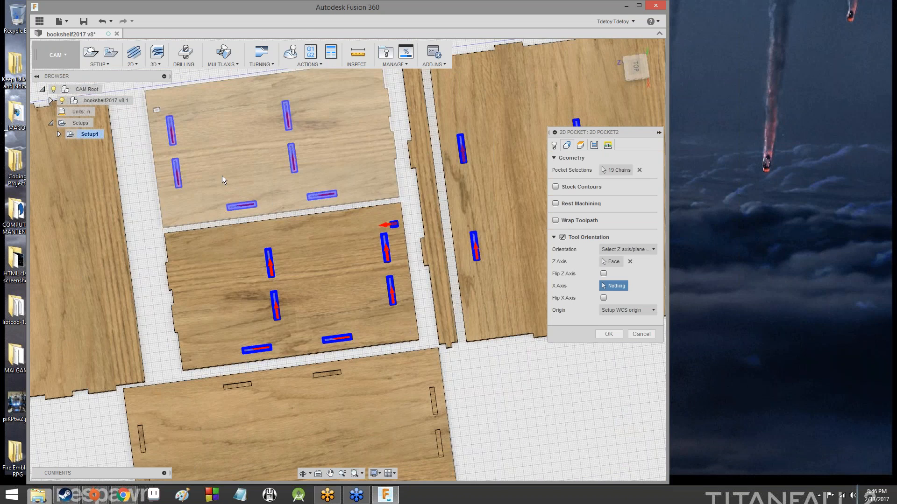
scroll(257, 172, "up", 4)
scroll(441, 242, "down", 4)
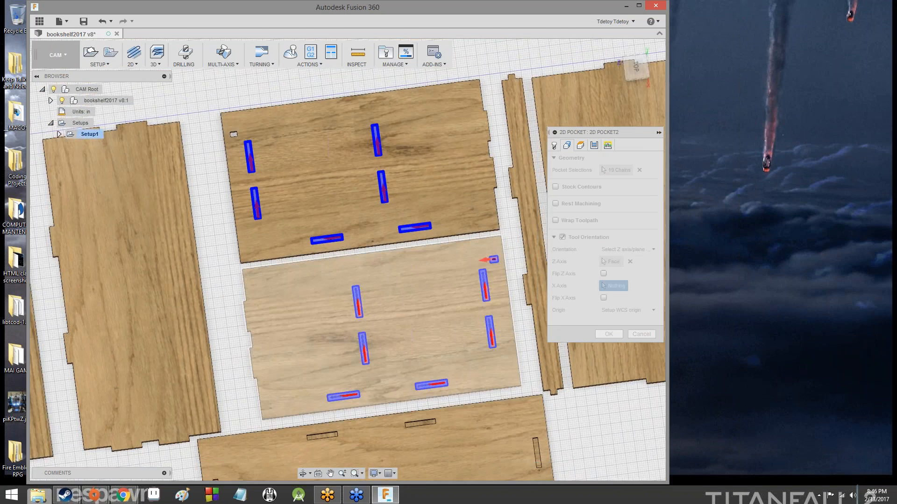
middle_click_drag(441, 243, 228, 177)
scroll(228, 177, "down", 2)
scroll(368, 198, "up", 4)
scroll(408, 126, "down", 4)
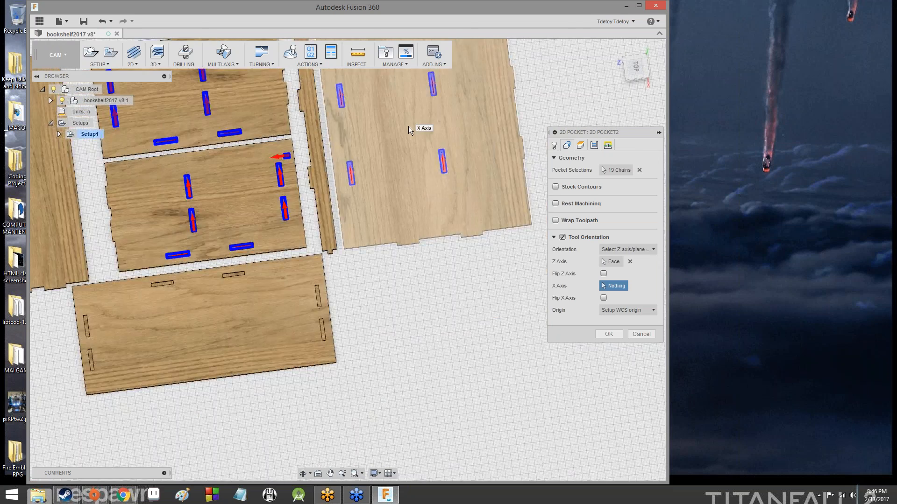
scroll(408, 126, "down", 2)
middle_click_drag(408, 126, 382, 243)
scroll(309, 309, "up", 3)
scroll(309, 308, "down", 1)
middle_click_drag(309, 309, 505, 191)
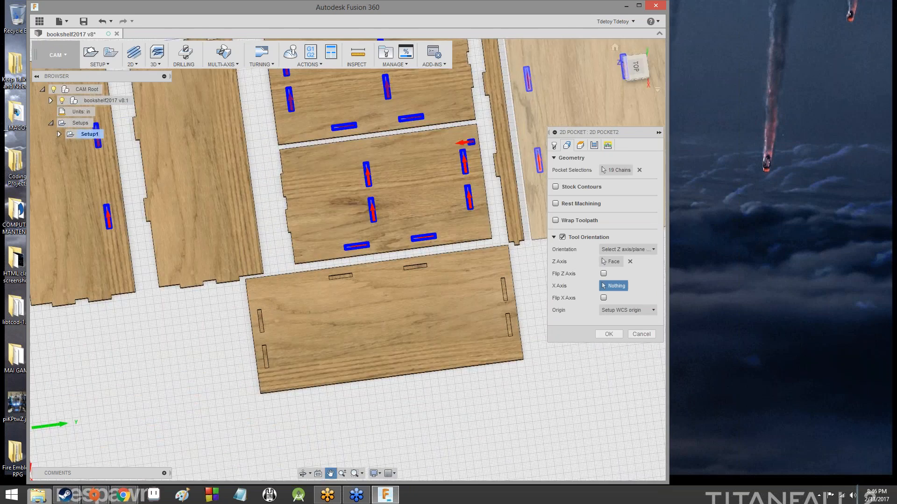
scroll(374, 211, "down", 5)
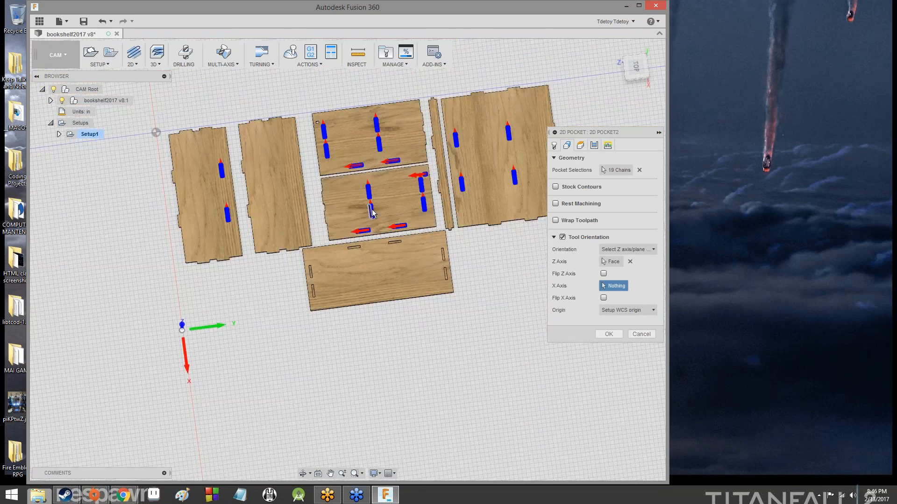
Turn off Stock to Leave in the pocket operation's passes settings and open its linking settings.
left_click(580, 145)
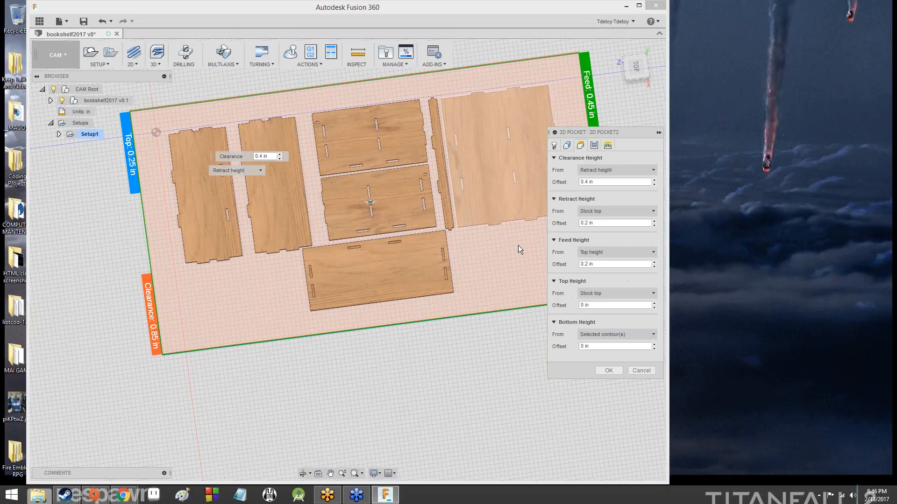
mouse_move(638, 71)
left_mouse_down()
mouse_move(644, 59)
mouse_move(635, 37)
mouse_move(630, 50)
mouse_move(643, 55)
left_mouse_up()
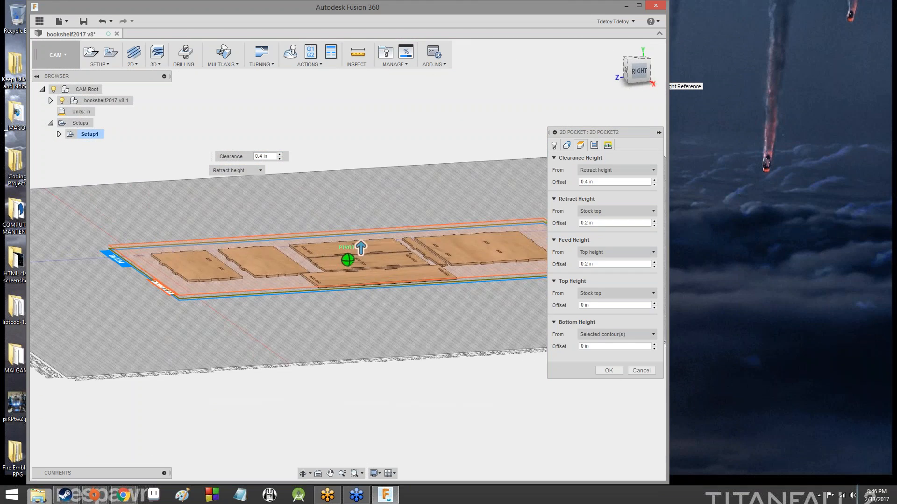
left_click(597, 147)
scroll(423, 222, "up", 3)
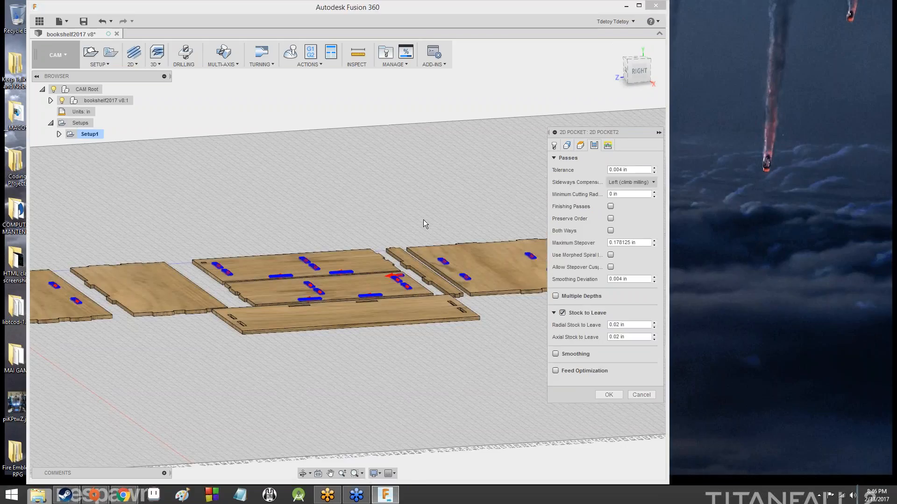
scroll(424, 220, "up", 4)
scroll(415, 246, "down", 3)
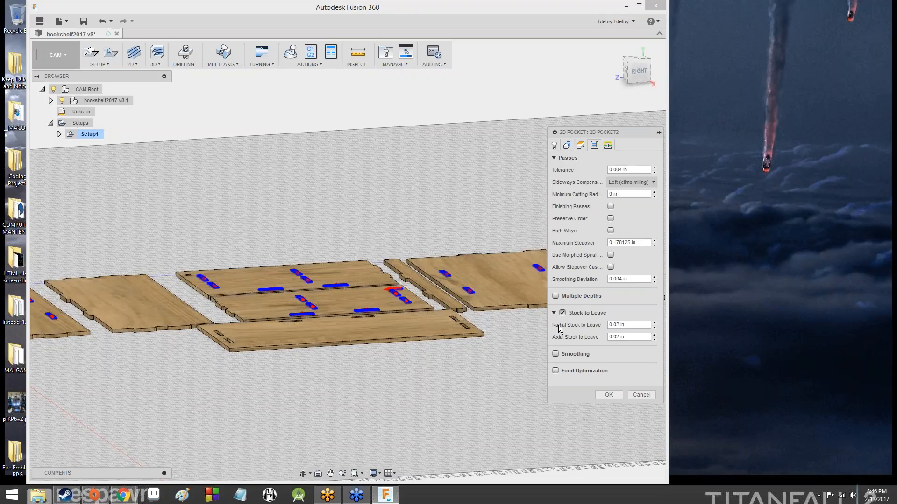
left_click(563, 313)
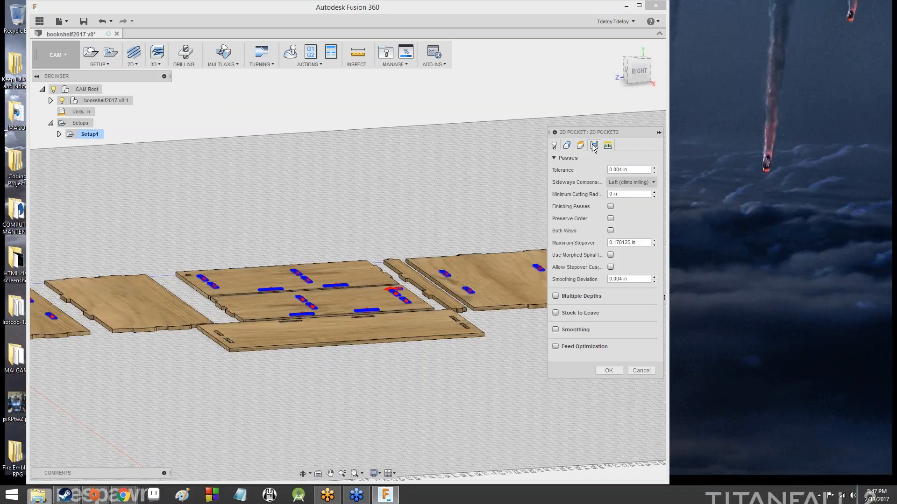
left_click(607, 145)
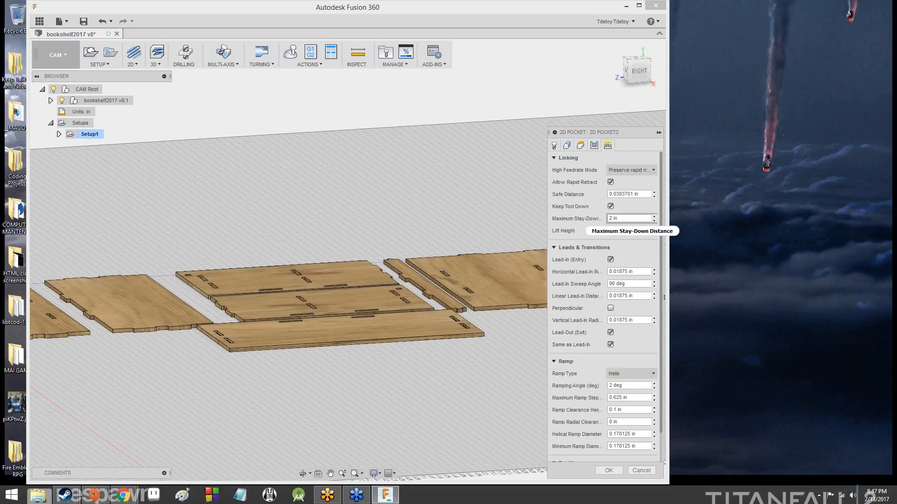
Keep the high feedrate mode at Preserve rapid movement and set the pocket's ramp type to Plunge.
left_click(626, 171)
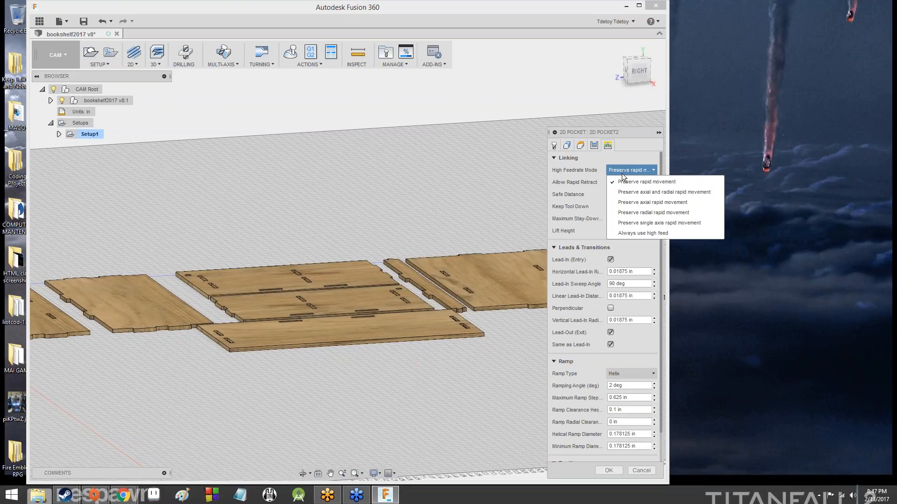
left_click(622, 177)
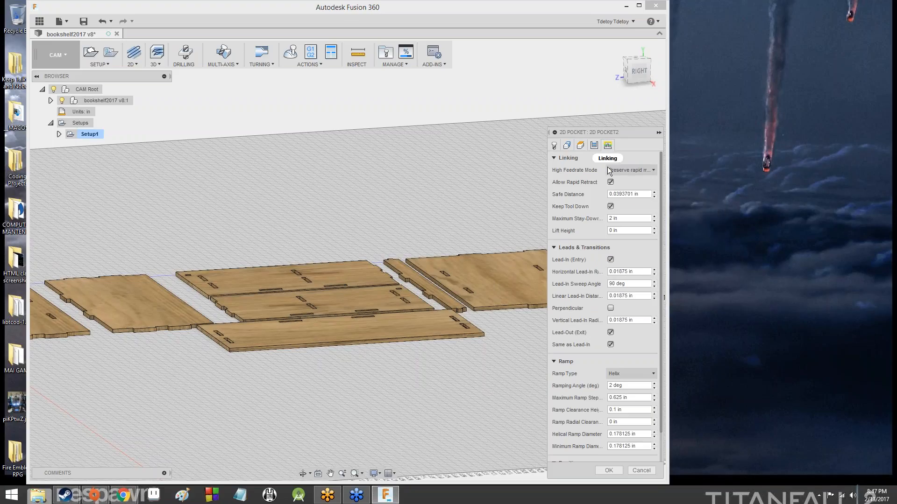
scroll(601, 243, "down", 2)
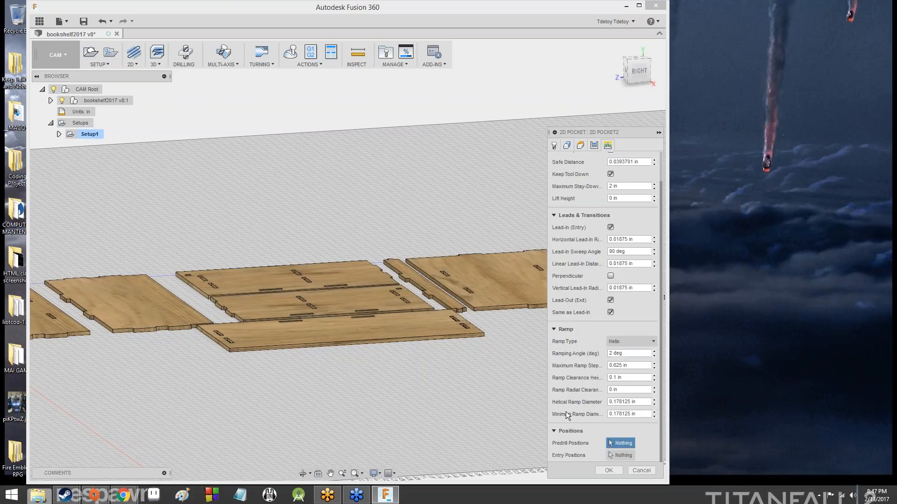
scroll(576, 352, "up", 2)
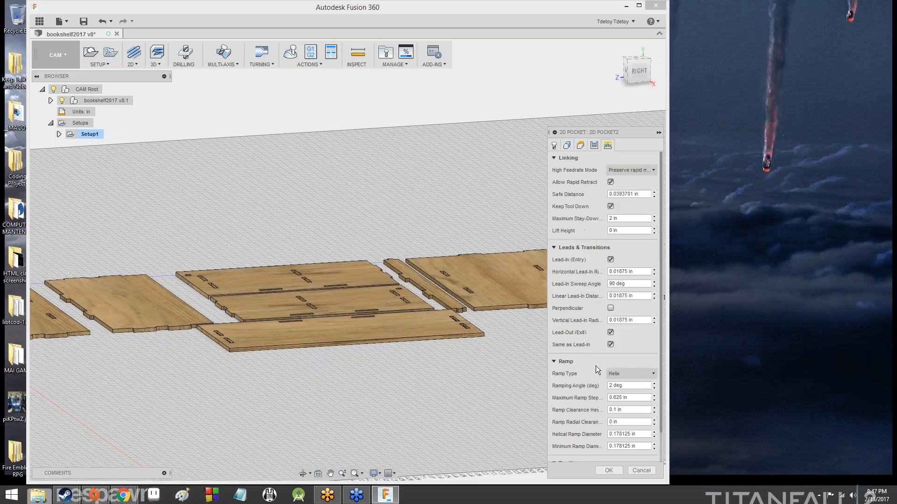
left_click(619, 373)
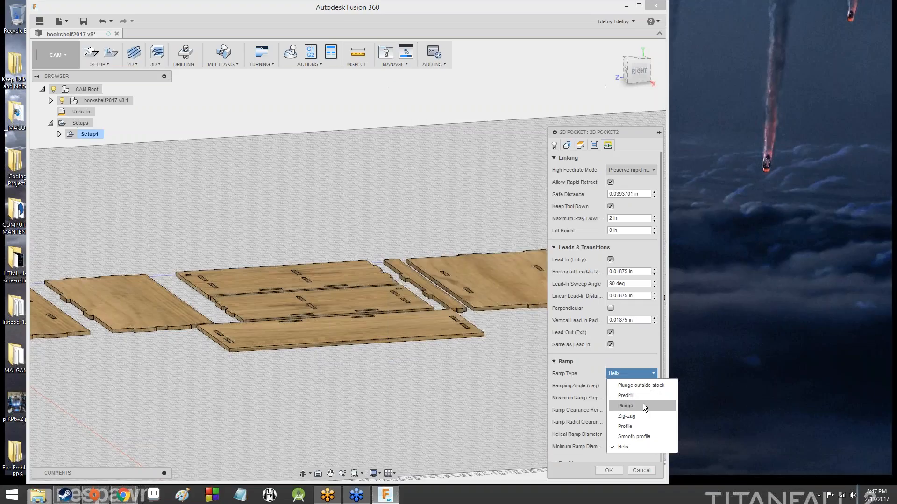
left_click(643, 405)
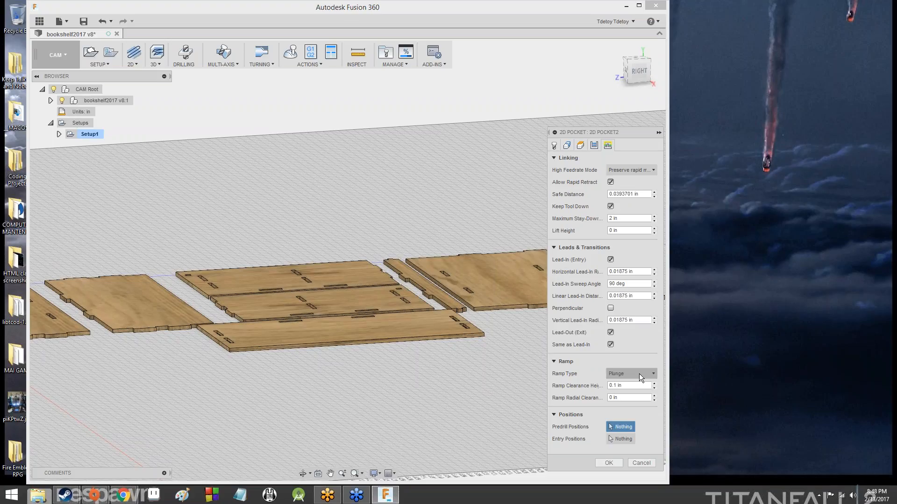
Turn off Lead-In (Entry) and Lead-Out (Exit), and accept the pocket operation to generate its toolpath.
left_click(612, 259)
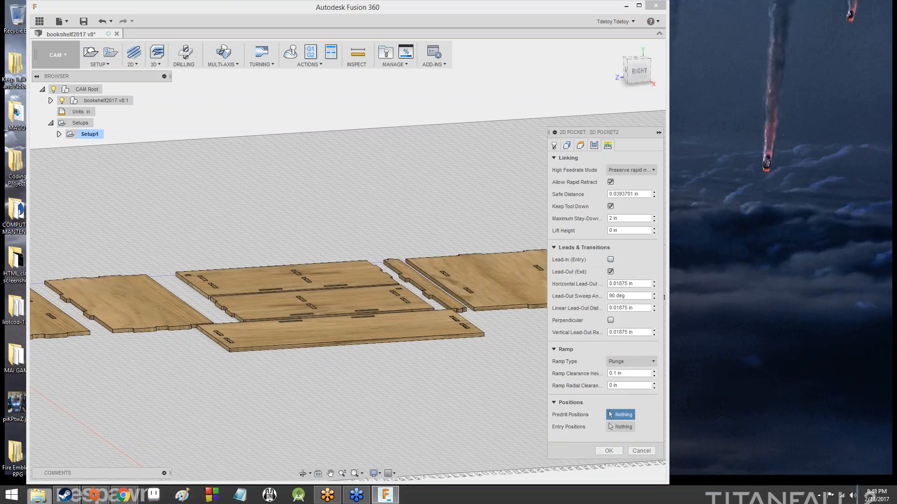
left_click(611, 272)
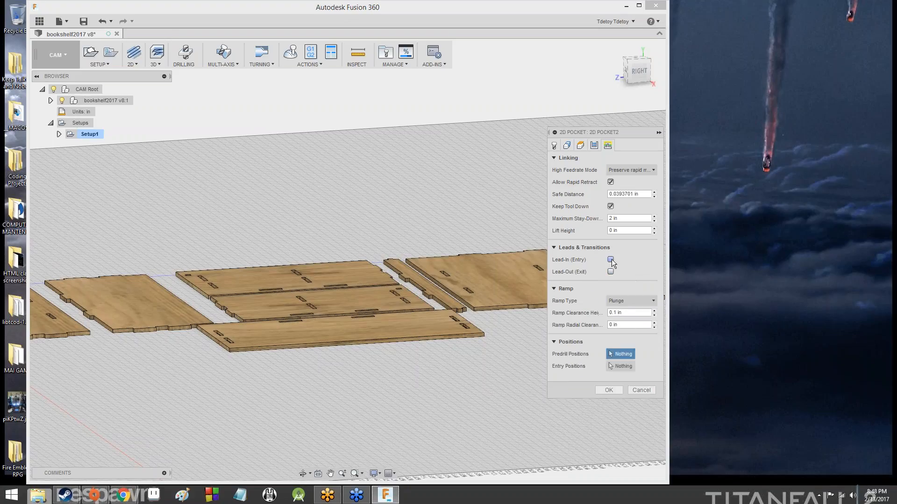
left_click(615, 391)
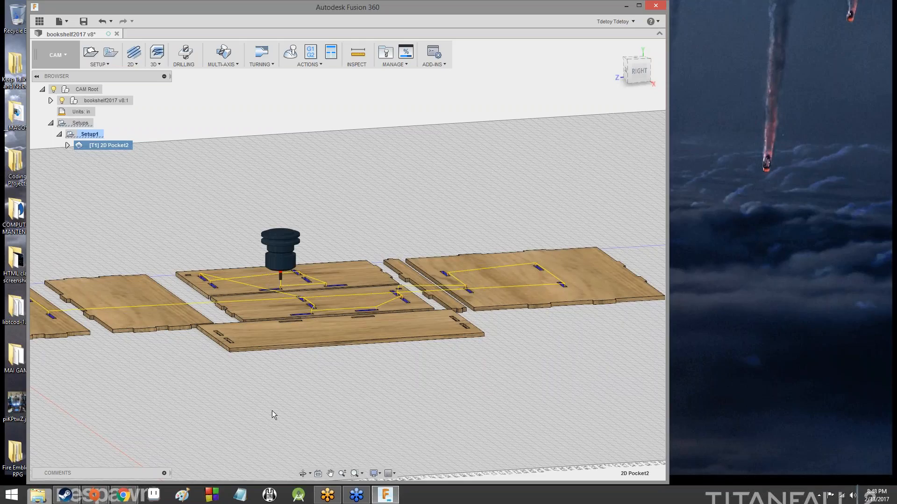
Open the simulation of the 2D pocket toolpath, move its settings clear of the panels and start playback.
key("F6")
scroll(490, 384, "up", 1)
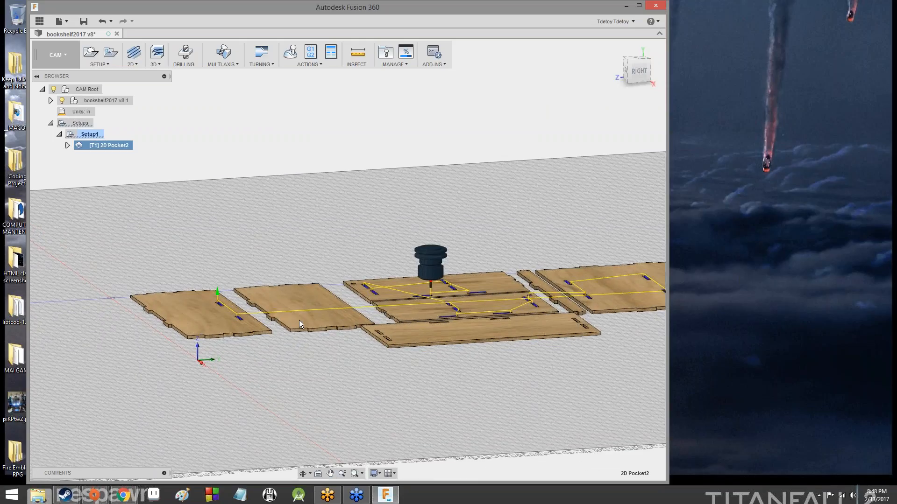
scroll(484, 405, "down", 1)
scroll(484, 405, "up", 4)
scroll(461, 317, "down", 3)
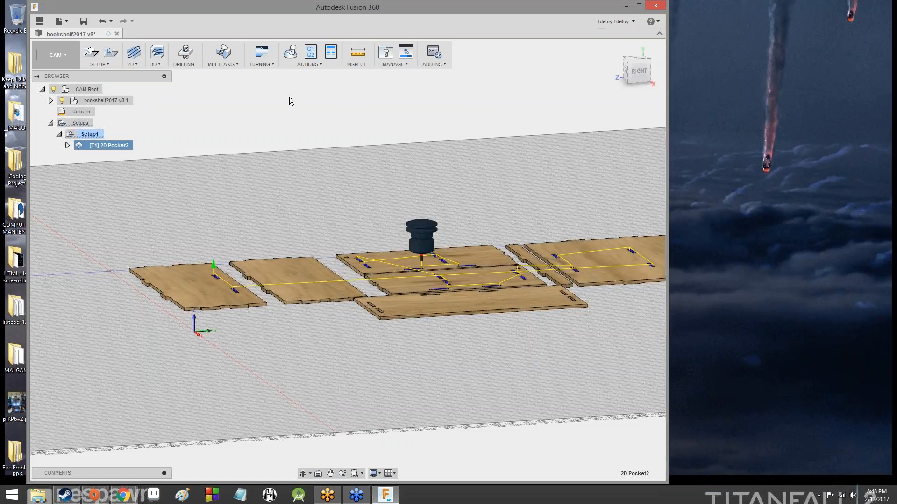
left_click(285, 56)
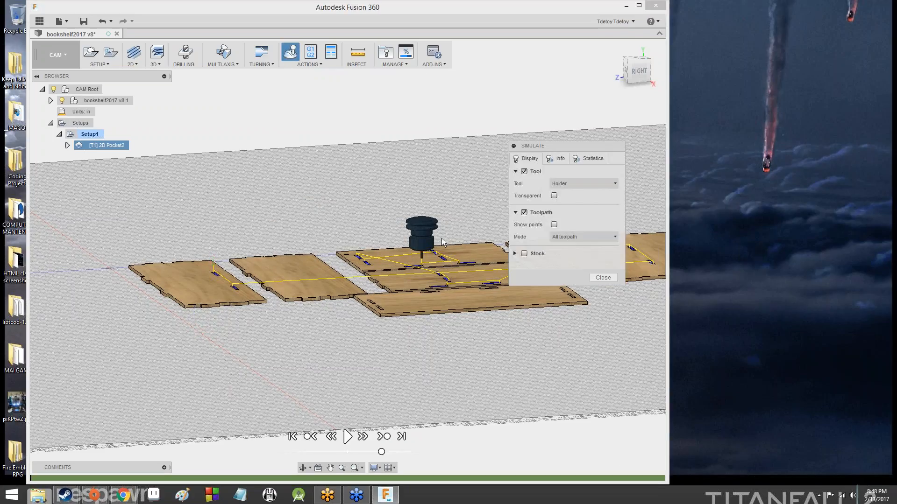
left_click_drag(572, 150, 621, 190)
left_click(347, 437)
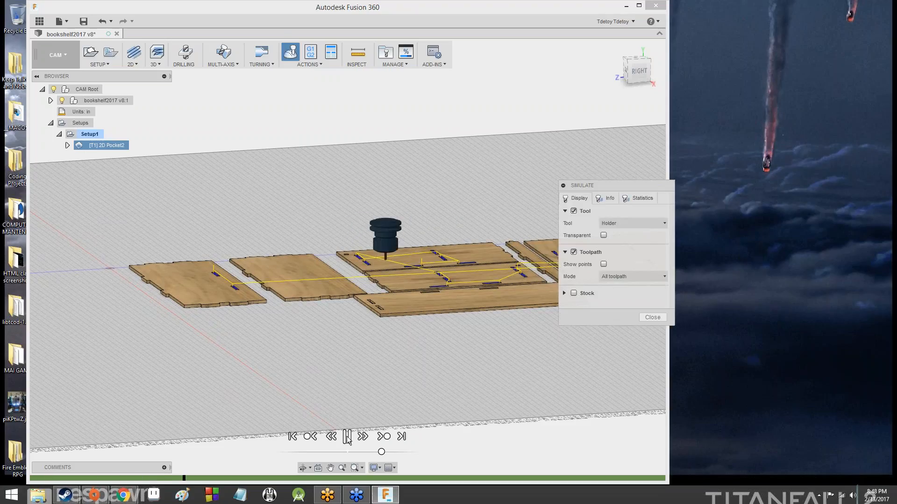
Follow the tool toward the large four-slot panel and slow down the simulation playback.
scroll(351, 343, "up", 5)
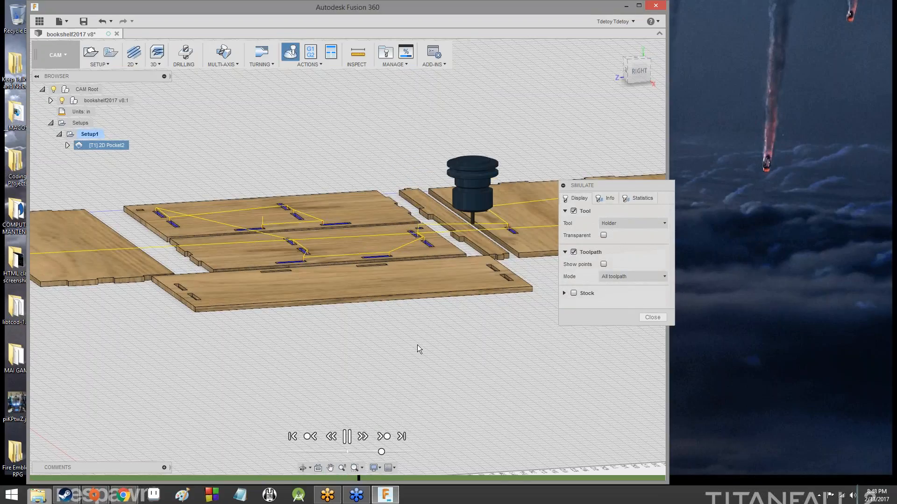
middle_click_drag(439, 348, 348, 339)
scroll(348, 339, "down", 2)
left_click_drag(382, 451, 359, 452)
scroll(380, 194, "down", 4)
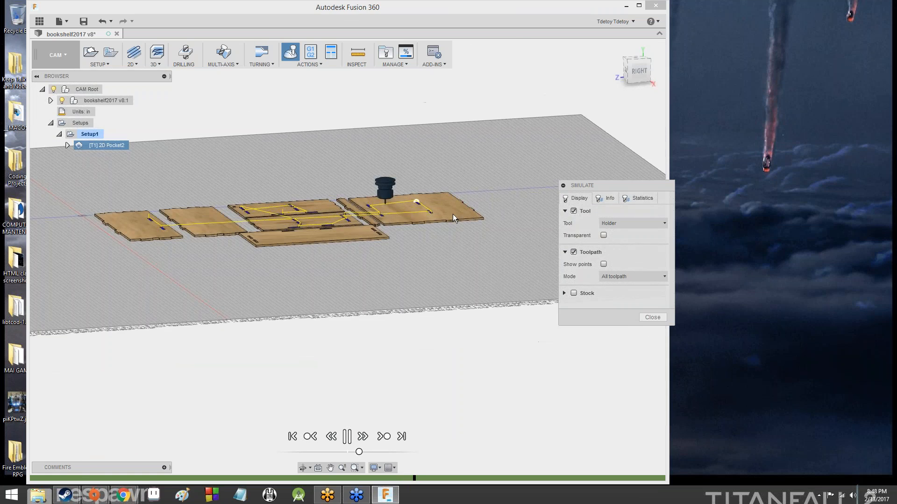
Examine the entry and retract moves at the slots of the large four-slot panel and the two-slot end panel.
scroll(448, 206, "up", 10)
scroll(448, 213, "down", 3)
middle_click_drag(330, 196, 471, 347)
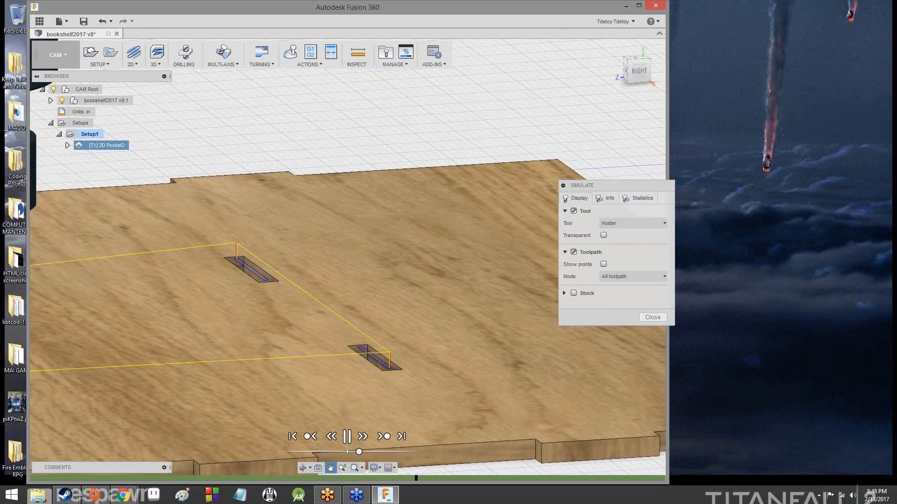
scroll(233, 252, "up", 4)
scroll(231, 260, "down", 5)
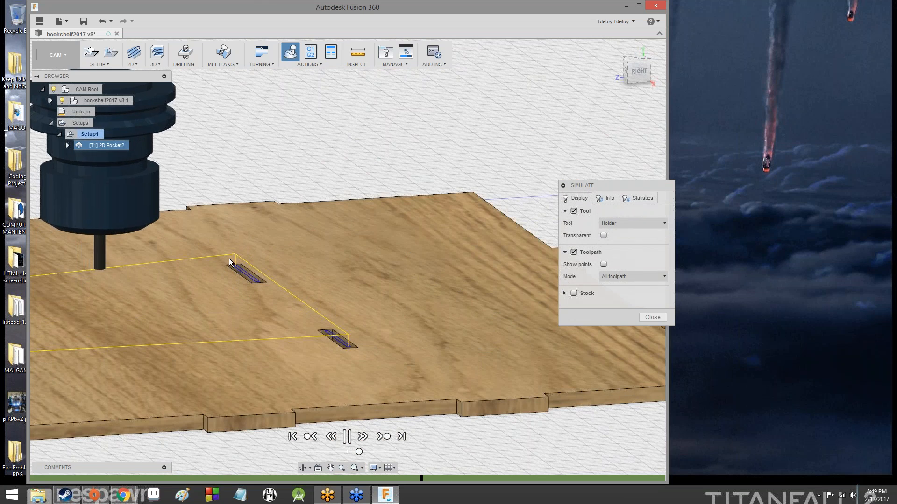
scroll(229, 262, "up", 3)
scroll(240, 258, "down", 5)
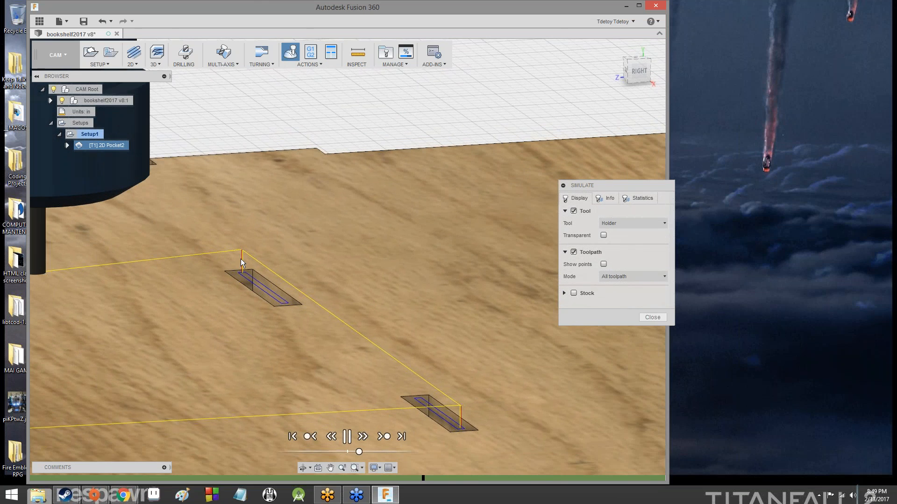
scroll(241, 260, "down", 6)
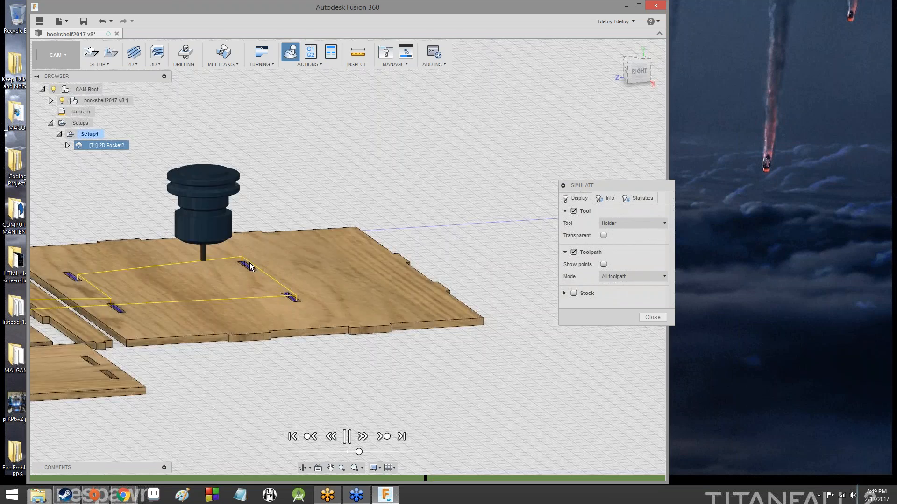
scroll(195, 315, "up", 2)
scroll(195, 315, "up", 6)
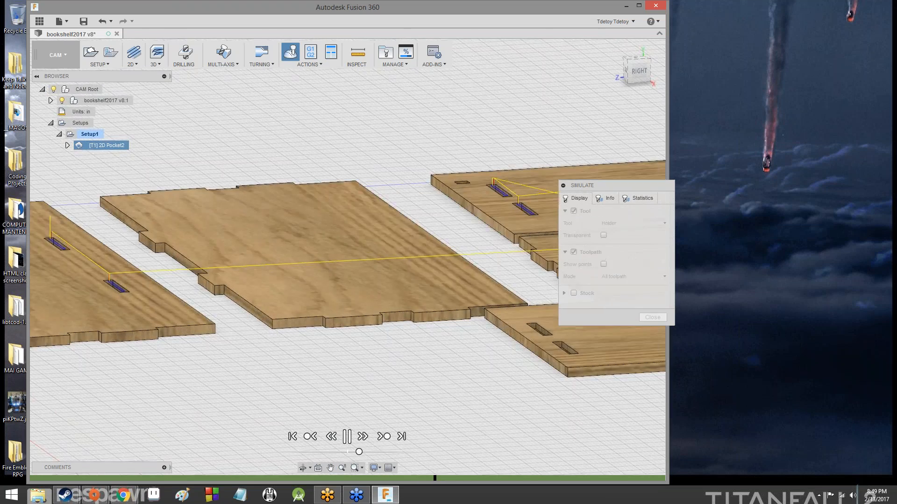
scroll(271, 282, "down", 8)
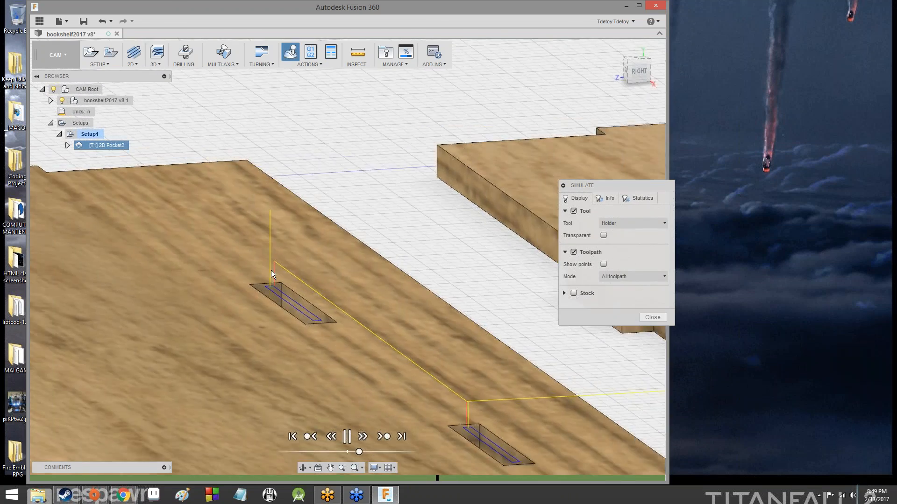
scroll(464, 300, "up", 10)
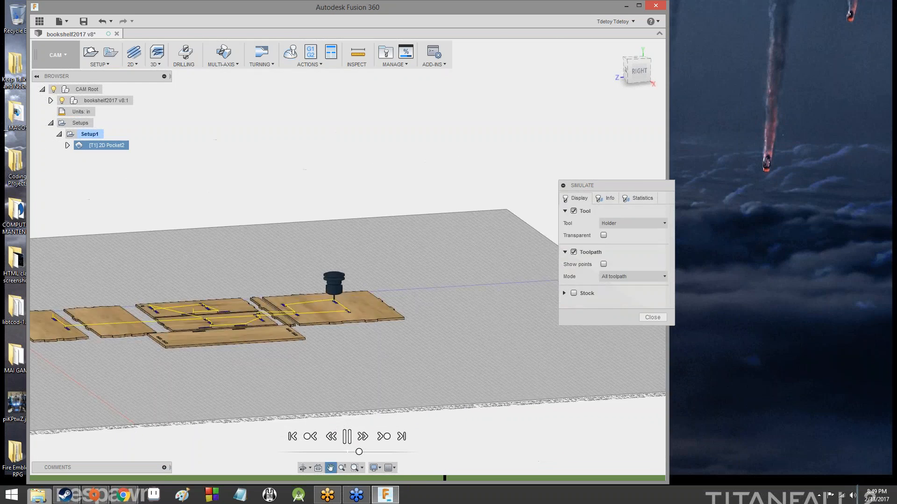
Examine up close how the tool travels to and plunges into the next slot on the large four-slot panel.
scroll(327, 343, "up", 1)
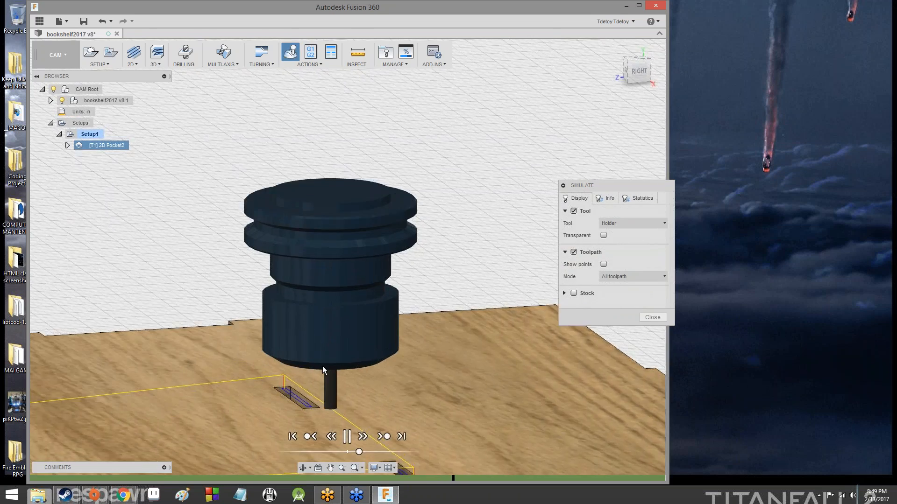
middle_click_drag(322, 366, 274, 196)
scroll(320, 267, "up", 3)
scroll(365, 325, "up", 4)
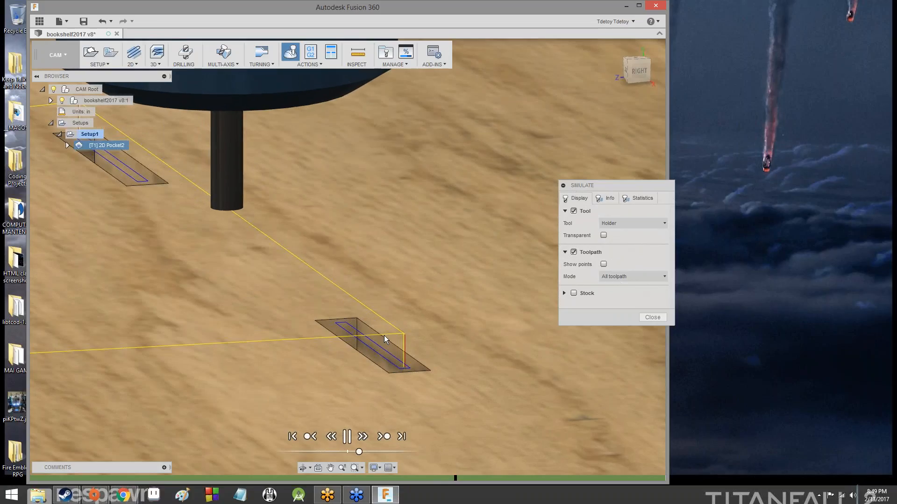
scroll(384, 335, "up", 2)
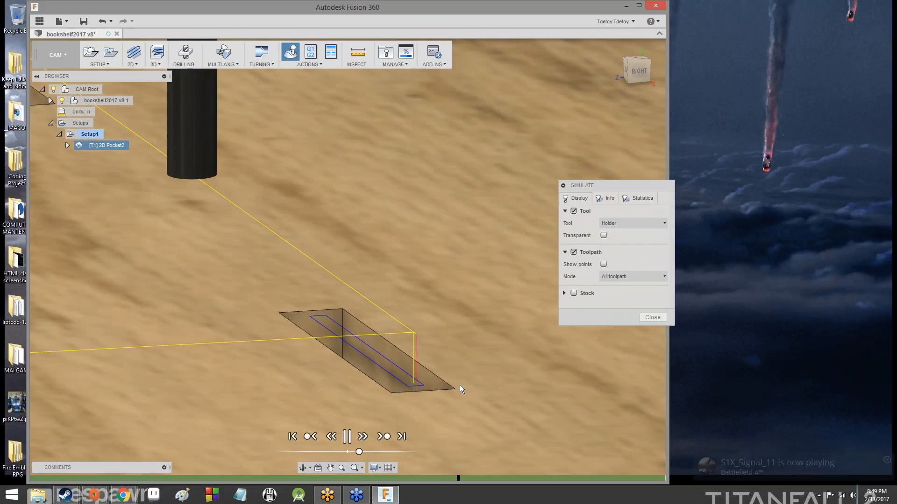
scroll(397, 348, "down", 10)
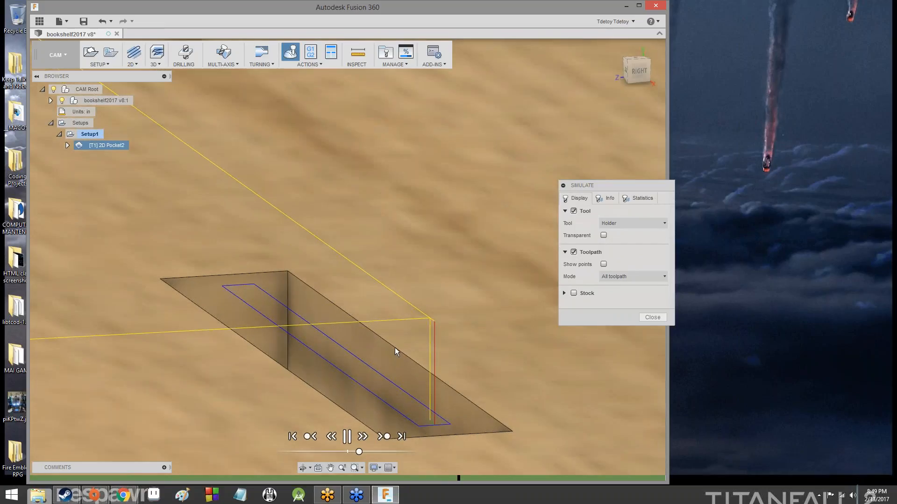
scroll(330, 326, "down", 5)
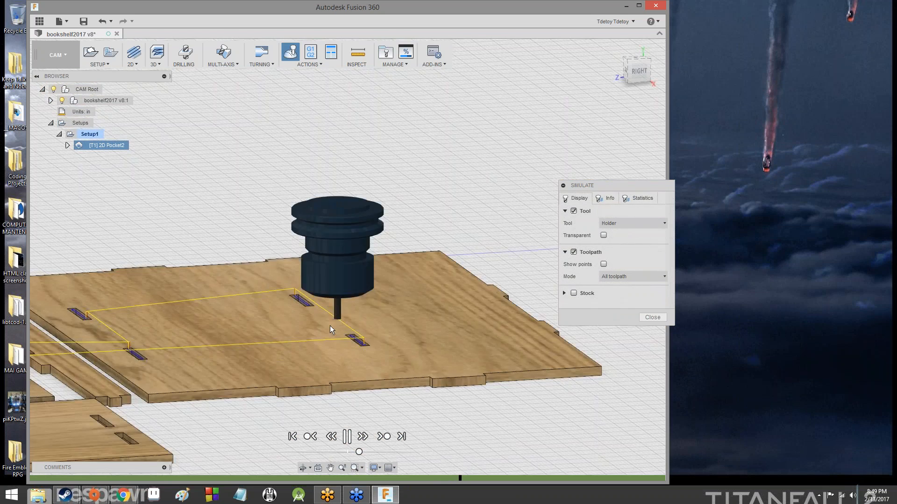
scroll(289, 333, "up", 3)
scroll(322, 336, "up", 8)
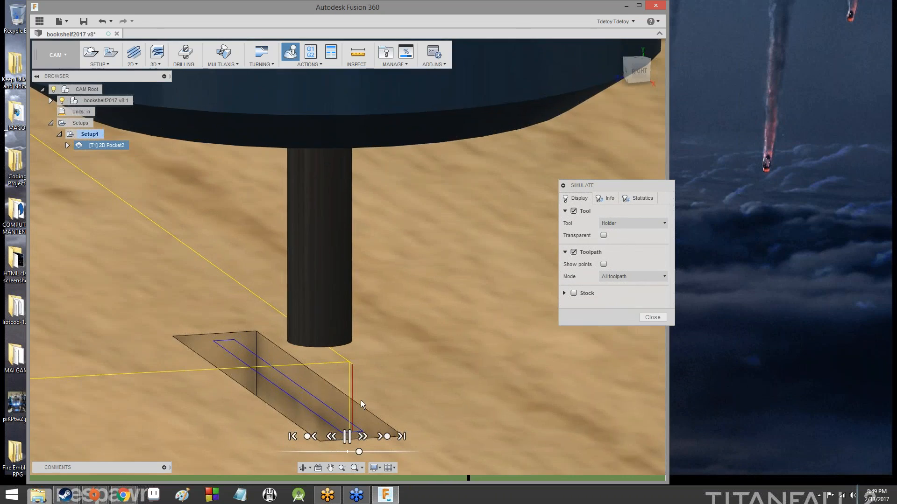
scroll(346, 377, "down", 1)
middle_click_drag(347, 378, 328, 309)
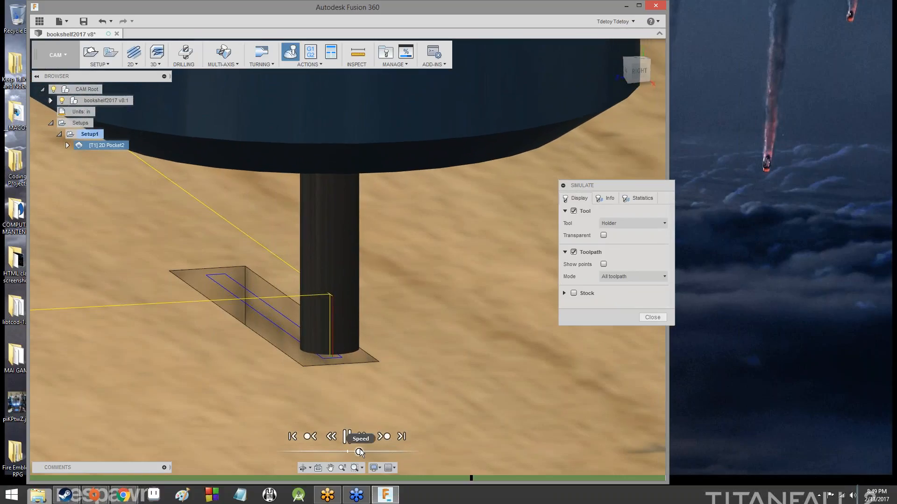
Speed up the simulation, follow the tool back across the remaining panels and close the simulation.
mouse_move(360, 450)
left_mouse_down()
mouse_move(390, 457)
mouse_move(368, 447)
left_mouse_up()
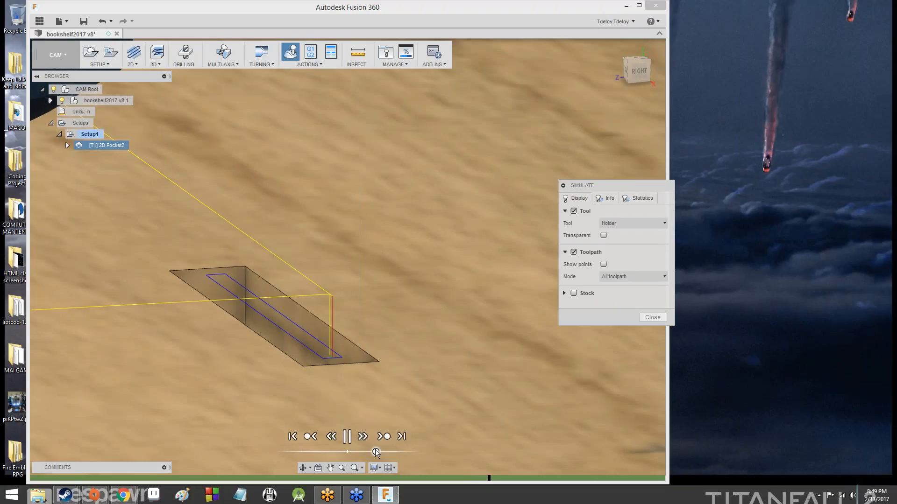
scroll(345, 375, "up", 5)
scroll(343, 375, "down", 8)
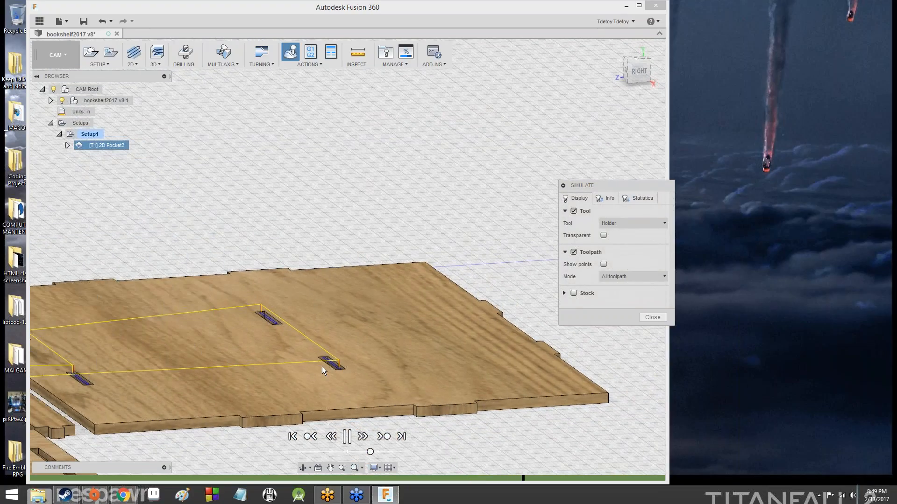
scroll(214, 360, "down", 3)
middle_click_drag(214, 361, 439, 324)
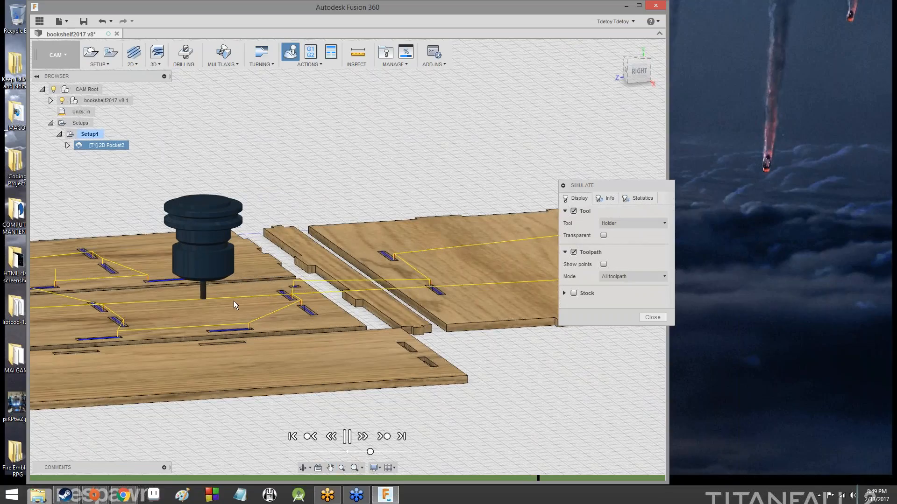
middle_click_drag(159, 319, 410, 310)
scroll(410, 310, "down", 2)
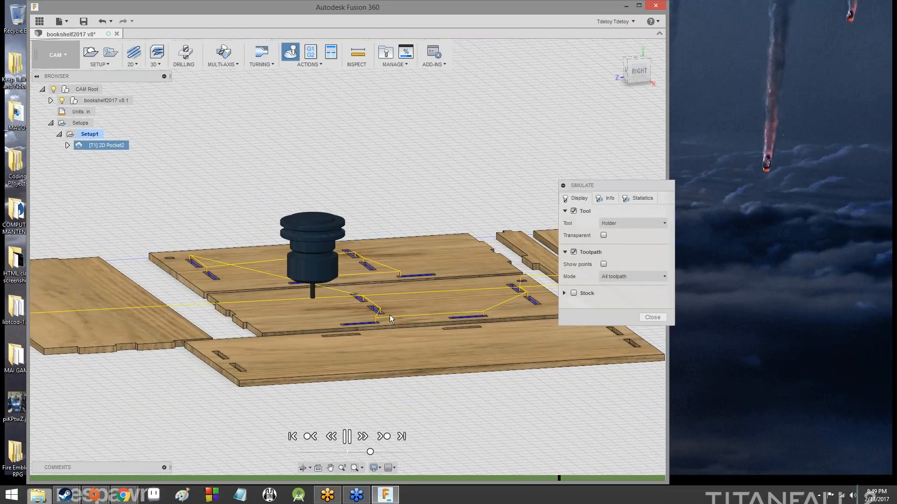
scroll(383, 320, "up", 1)
scroll(345, 335, "down", 5)
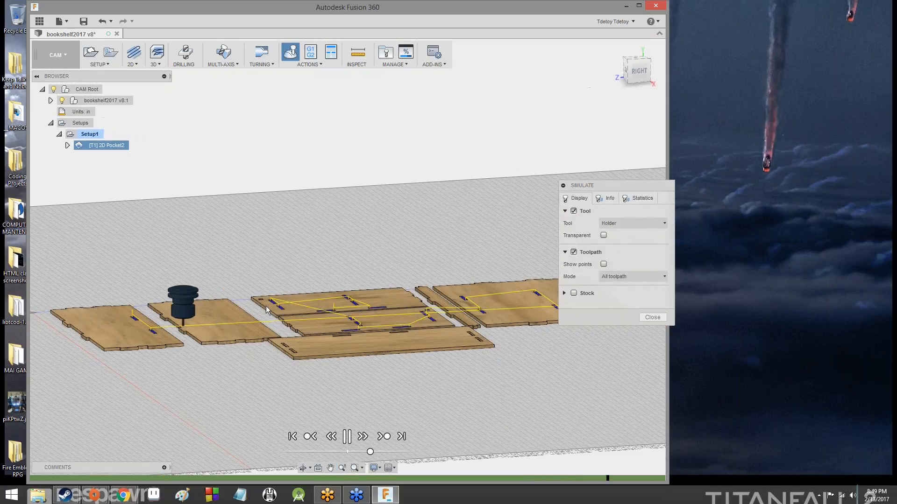
left_click(660, 318)
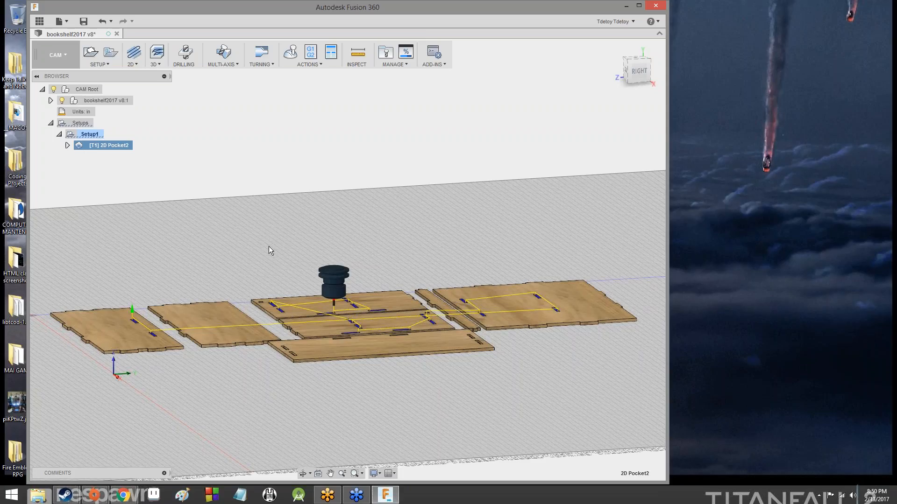
Start a new 2D Pocket operation with the same 3/16" flat tool and select the outer contours of all seven panels as pocket geometry.
left_click(136, 64)
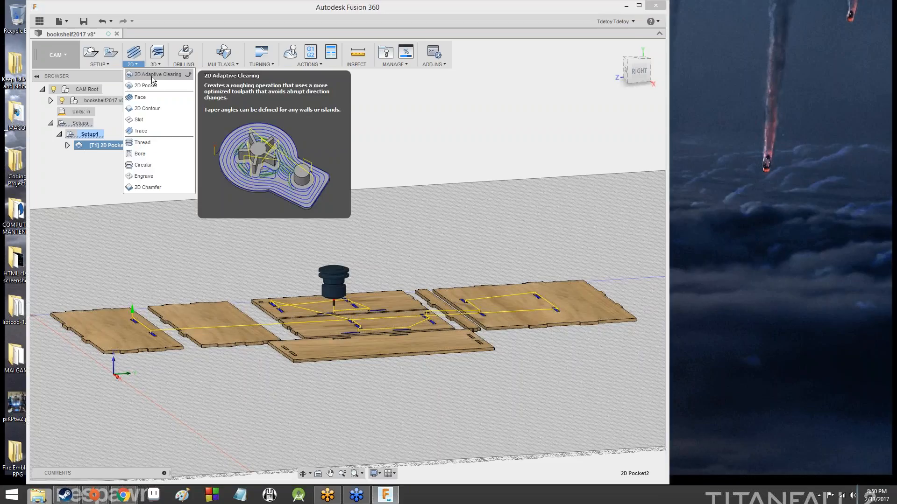
left_click(156, 80)
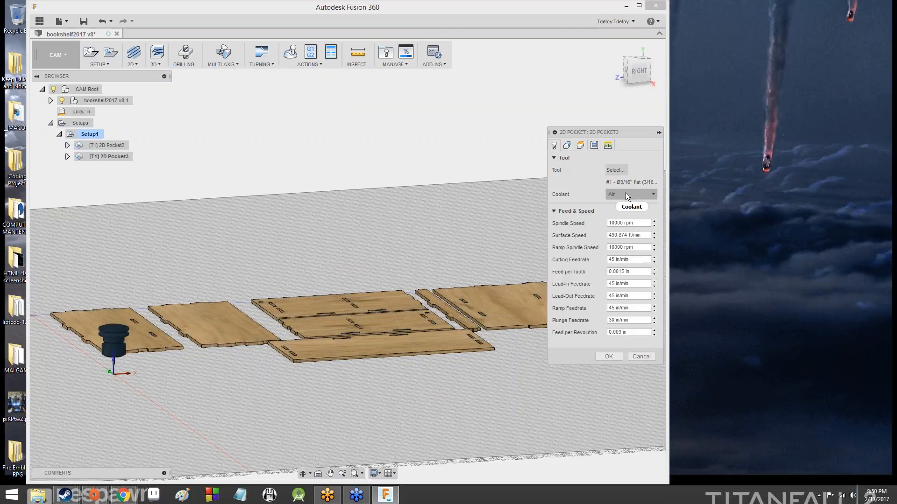
left_click(572, 145)
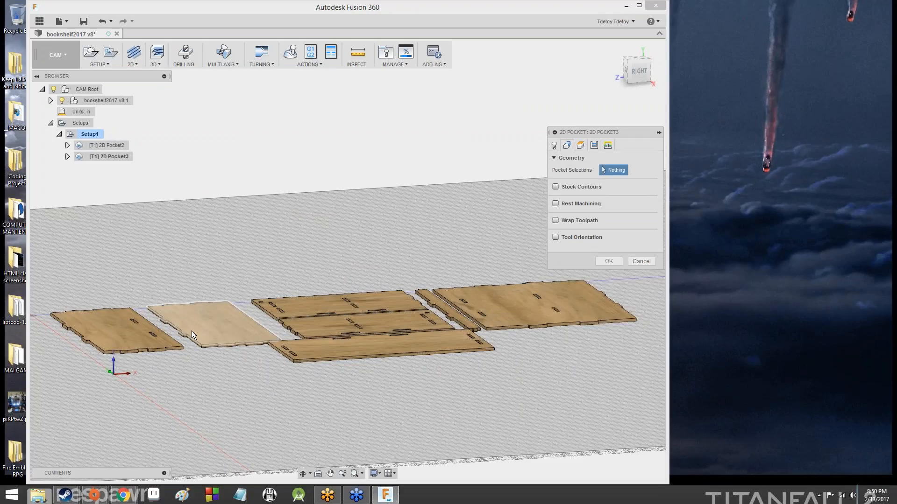
left_click(101, 349)
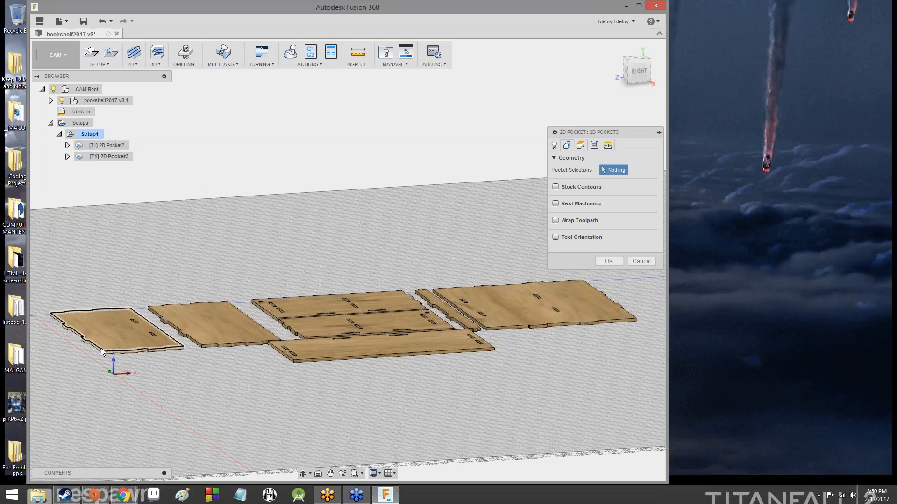
left_click(192, 339)
left_click(273, 317)
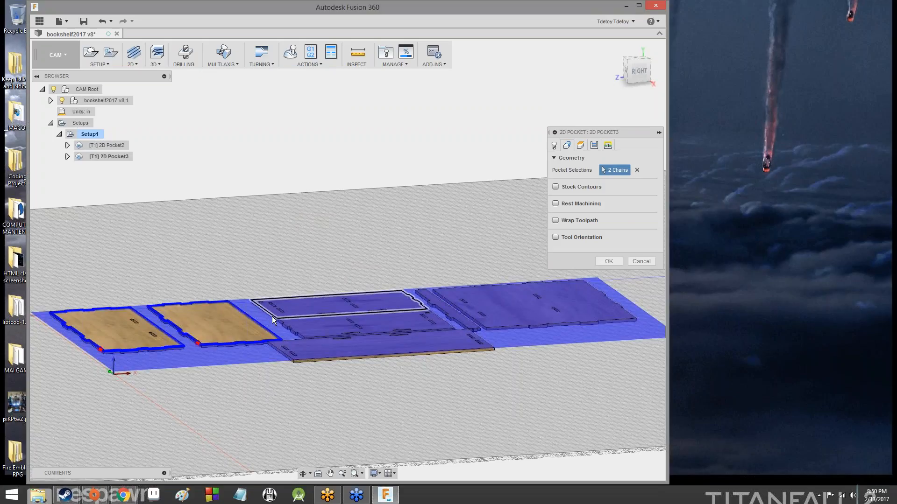
left_click(286, 330)
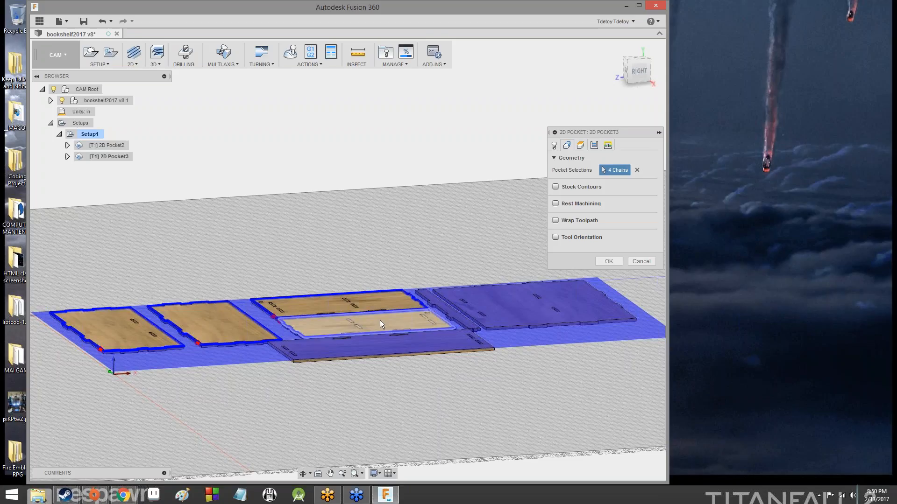
left_click(429, 304)
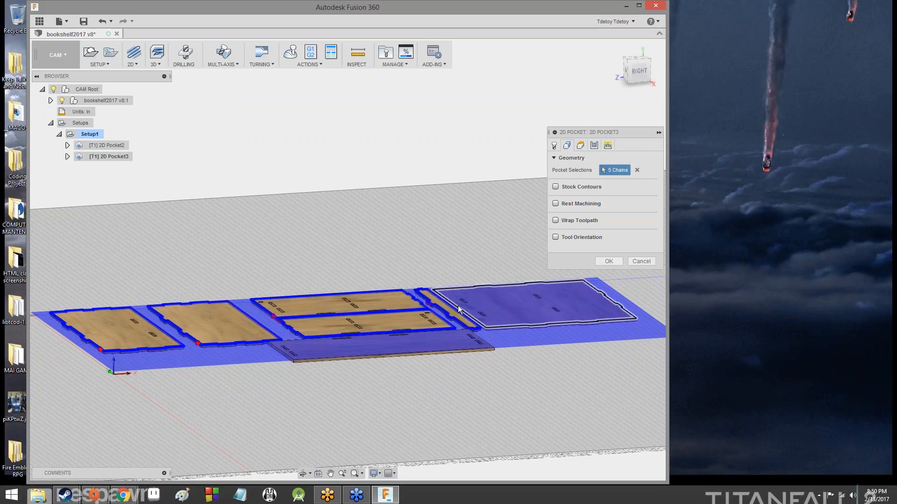
left_click(457, 306)
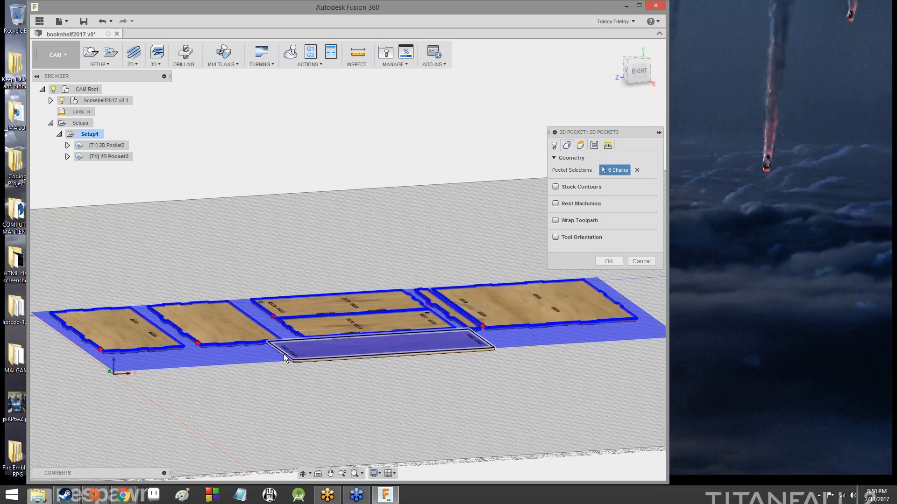
left_click(284, 354)
Examine from above the selected contours and the gaps between the middle panels, the narrow strip and the large four-slot panel.
scroll(223, 357, "up", 5)
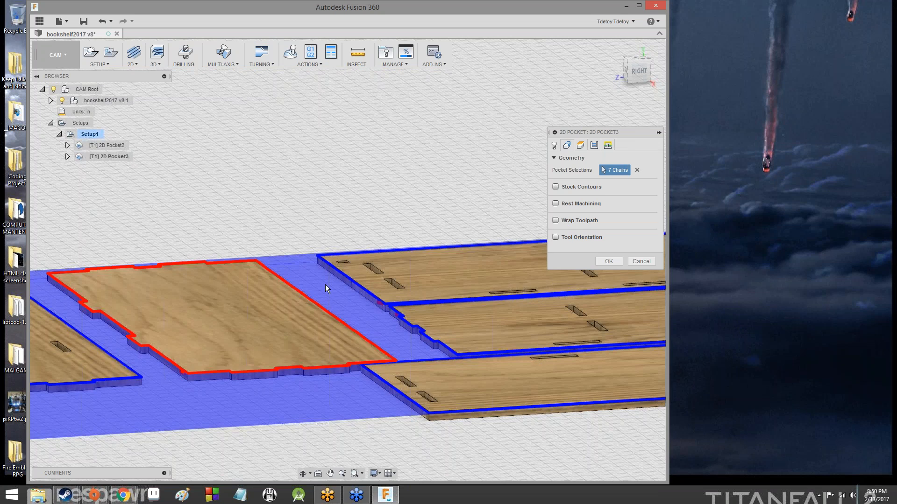
scroll(406, 275, "down", 2)
middle_click_drag(407, 274, 357, 397)
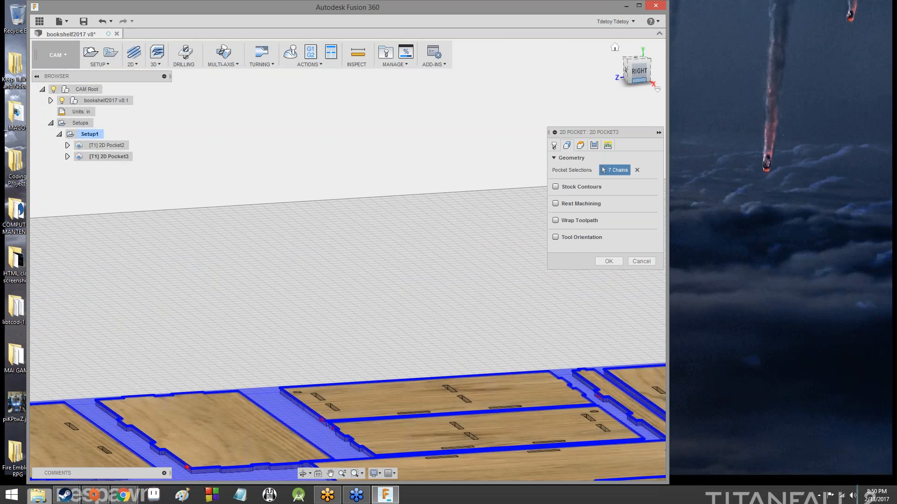
left_click_drag(639, 81, 637, 112)
middle_click_drag(198, 270, 409, 216)
scroll(409, 216, "down", 3)
scroll(406, 240, "up", 4)
middle_click_drag(472, 209, 218, 280)
scroll(363, 190, "up", 2)
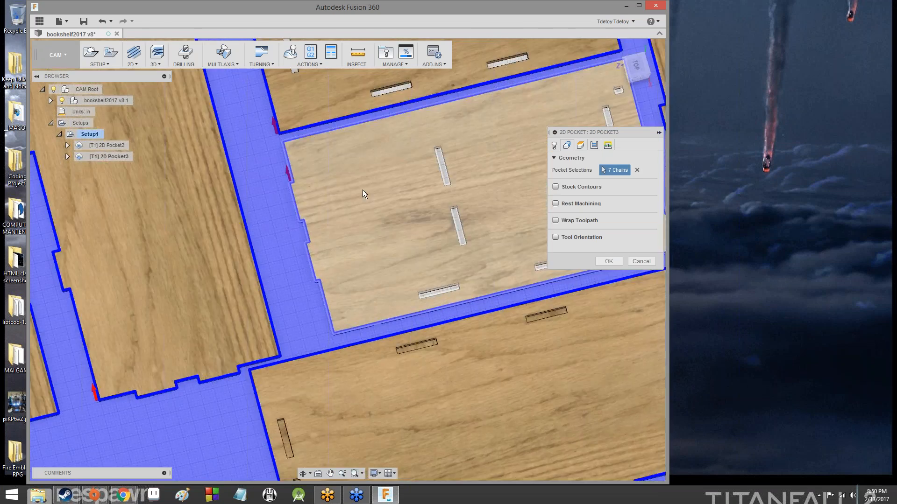
scroll(363, 189, "down", 3)
middle_click_drag(528, 145, 338, 158)
scroll(289, 253, "up", 2)
scroll(310, 237, "up", 2)
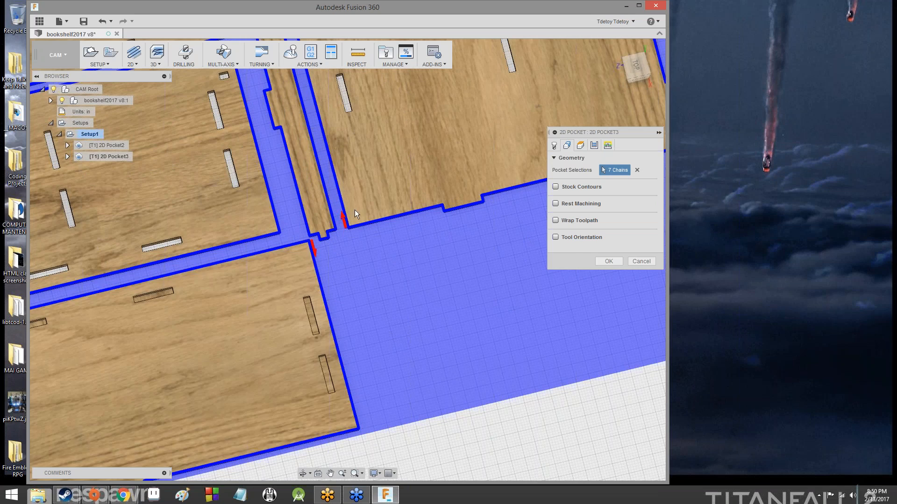
Examine the selected contours across the whole sheet, including the two end panels and the long panel below the middle ones.
scroll(355, 212, "down", 5)
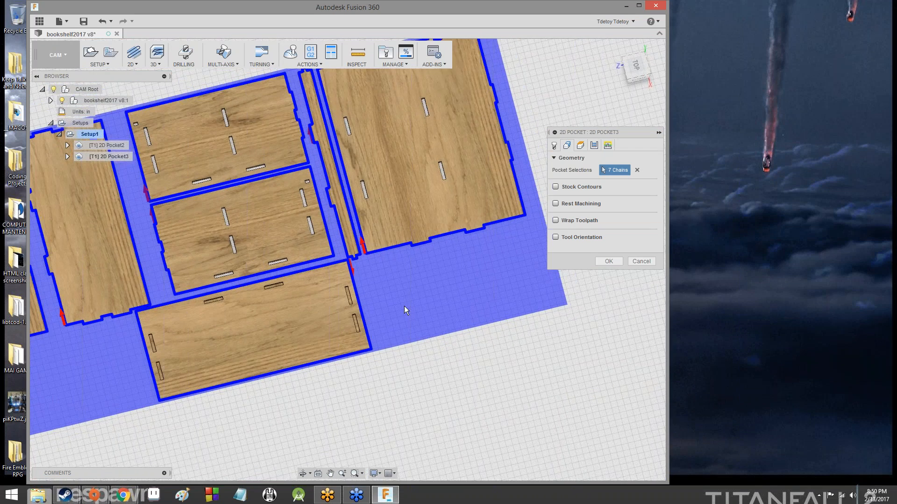
scroll(353, 189, "up", 2)
scroll(348, 187, "down", 5)
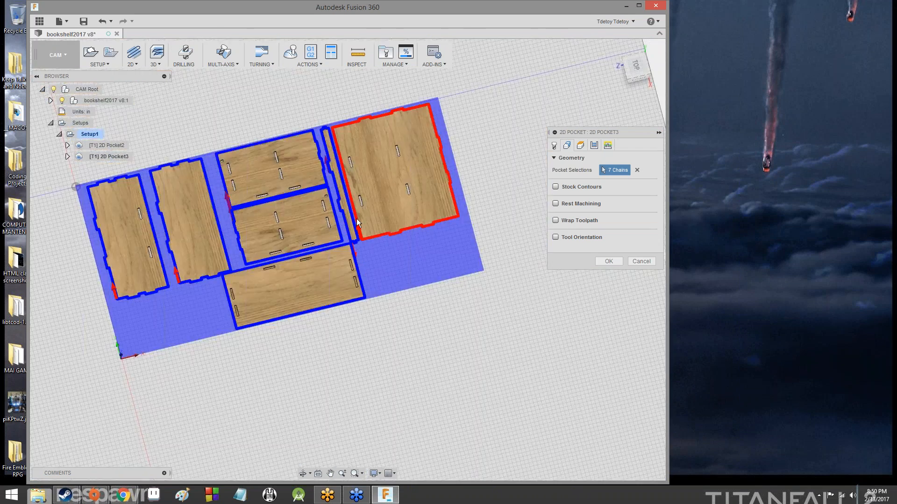
scroll(361, 234, "up", 5)
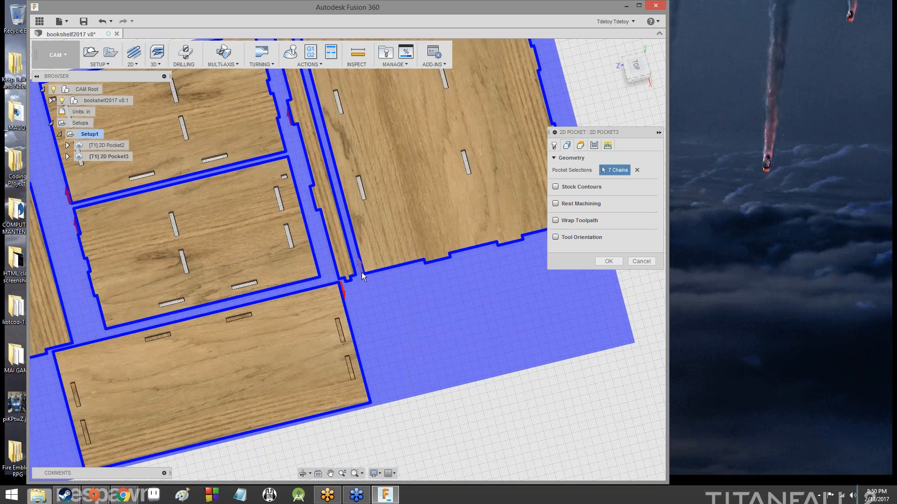
scroll(323, 300, "down", 5)
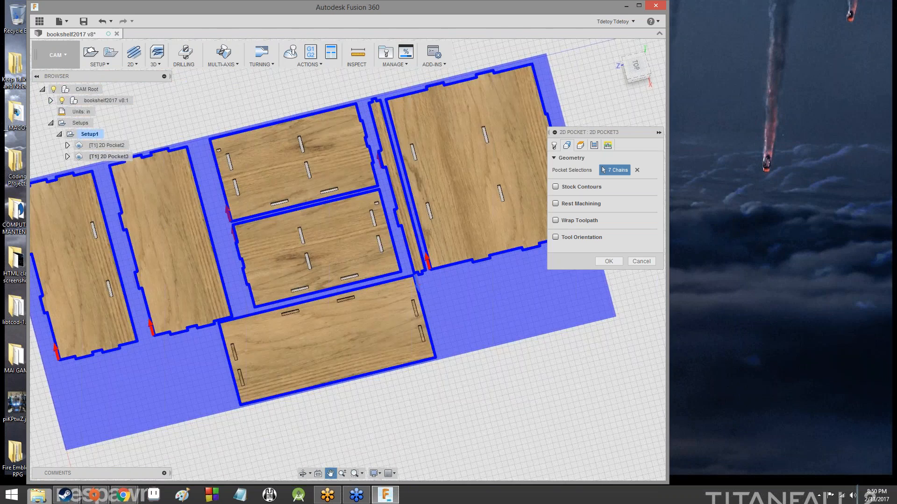
scroll(301, 240, "up", 5)
scroll(301, 240, "down", 5)
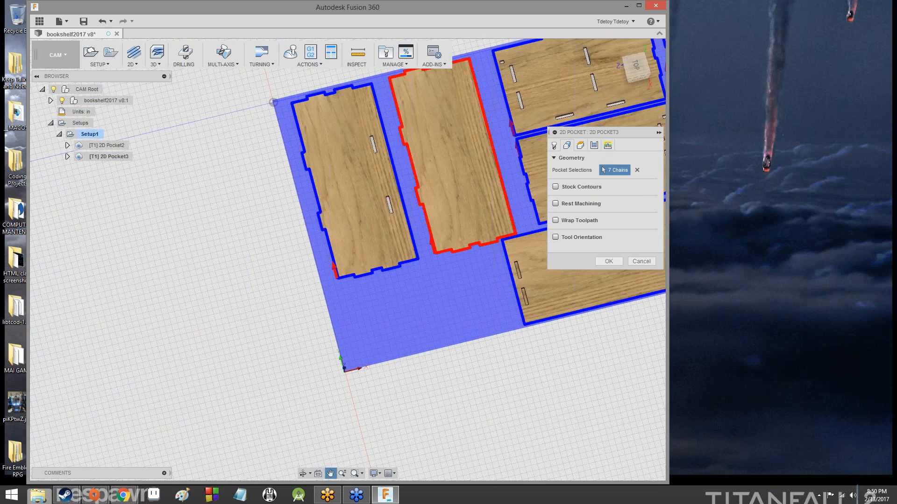
scroll(491, 262, "up", 1)
middle_click_drag(537, 218, 384, 230)
scroll(385, 228, "up", 4)
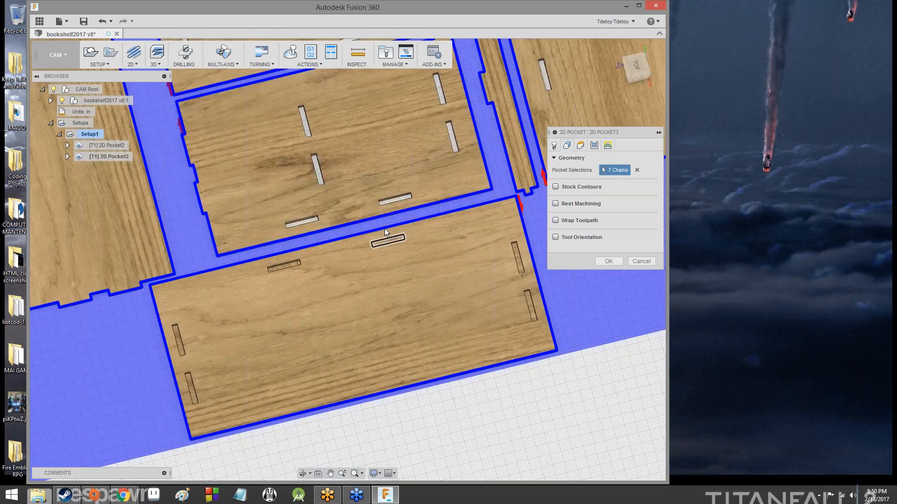
scroll(221, 265, "down", 2)
scroll(220, 265, "down", 4)
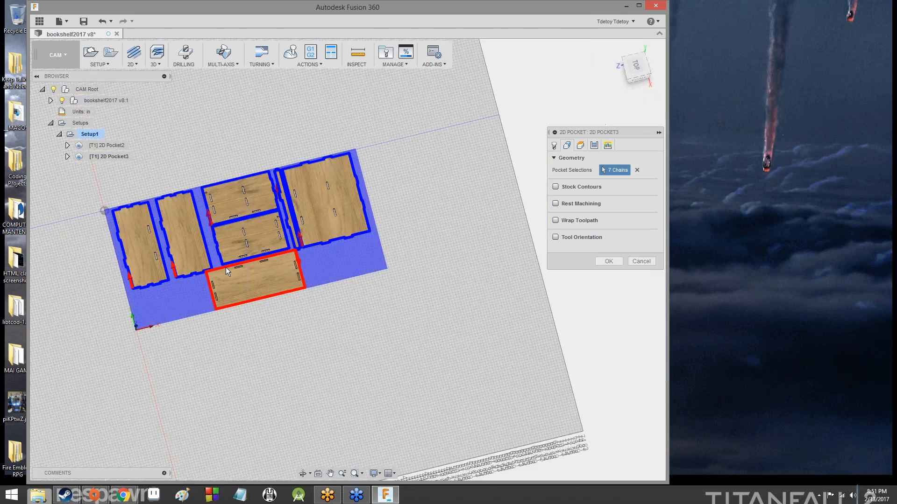
scroll(225, 267, "up", 4)
scroll(359, 223, "down", 4)
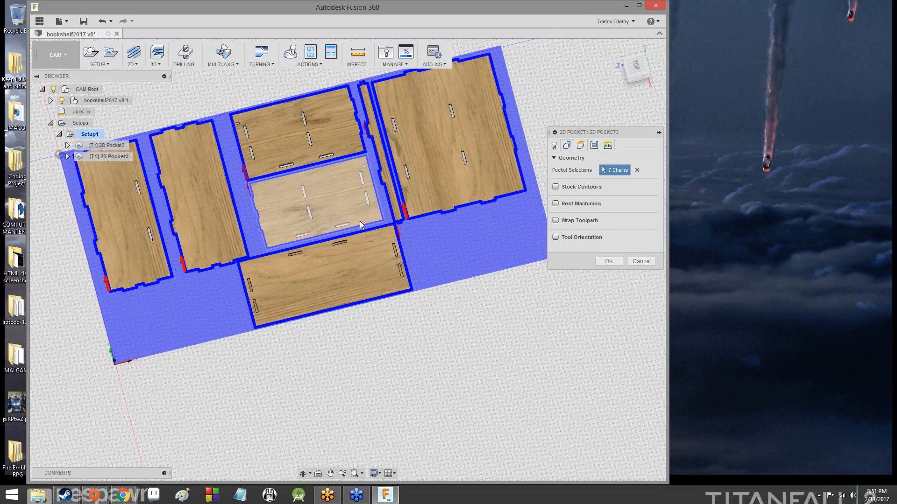
Set the ramp type of the new pocket operation to Plunge.
left_click(593, 145)
left_click(608, 145)
left_click(608, 146)
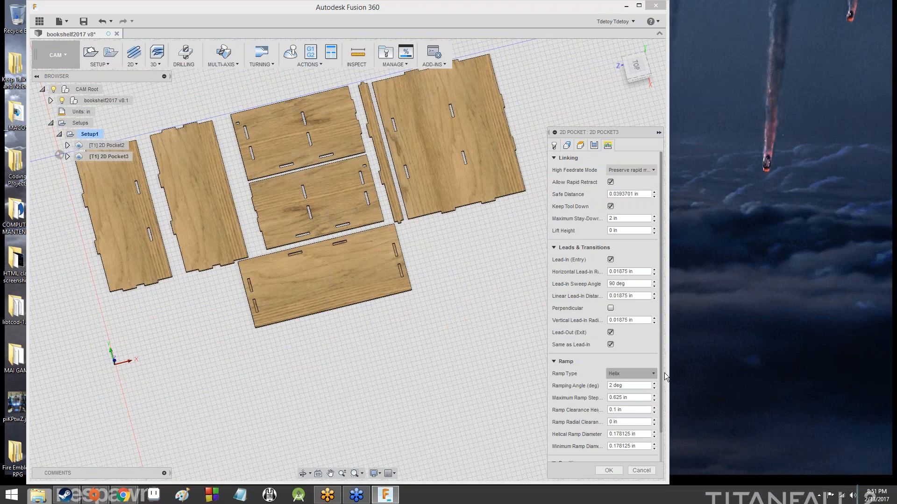
scroll(602, 341, "down", 1)
left_click(628, 342)
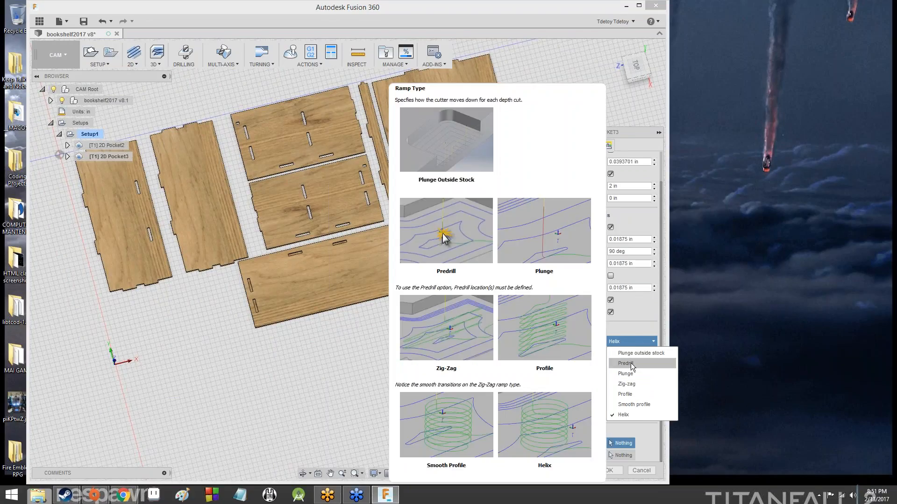
left_click(632, 374)
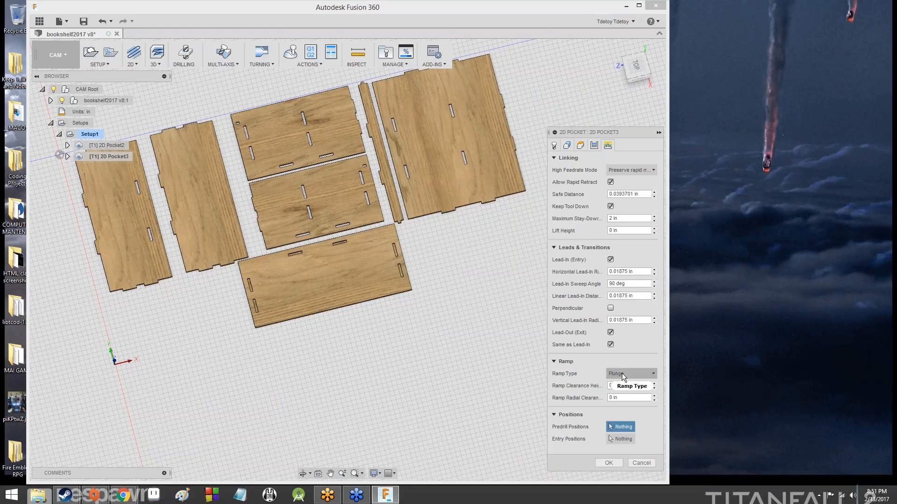
Disable Stock to Leave for the new pocket operation and generate its toolpath.
left_click(581, 147)
left_click(568, 146)
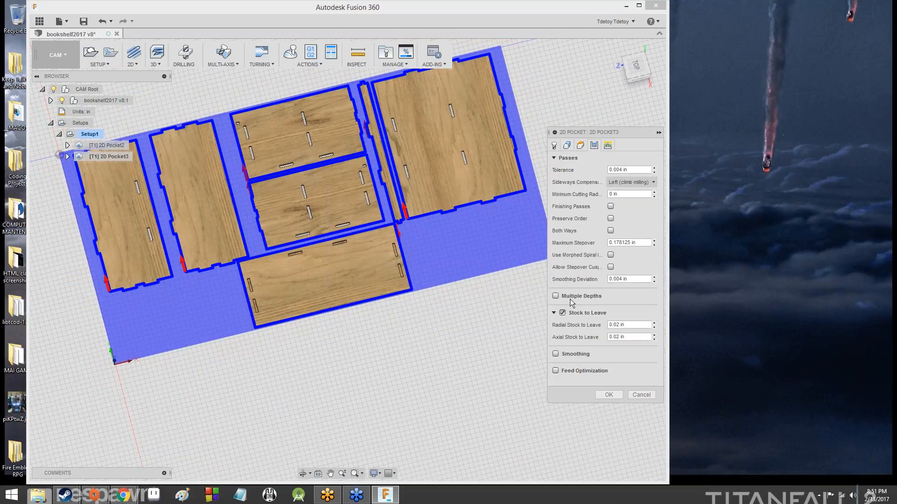
left_click(562, 313)
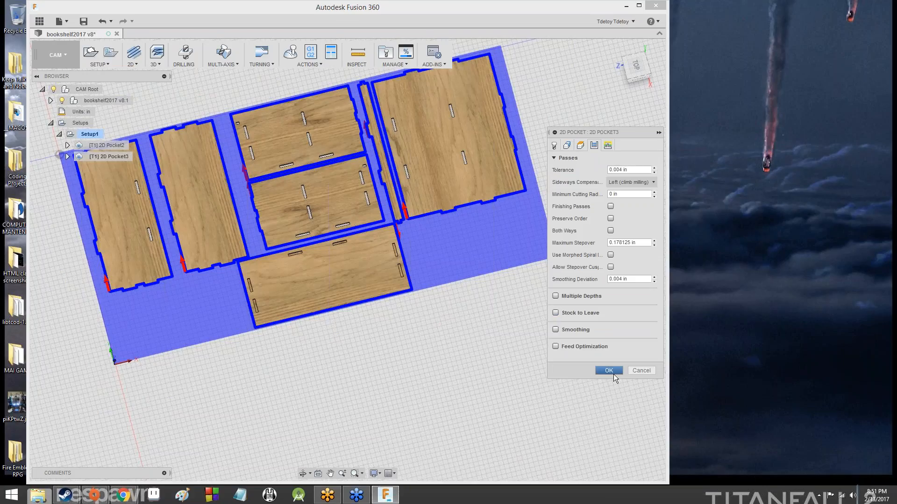
left_click(614, 373)
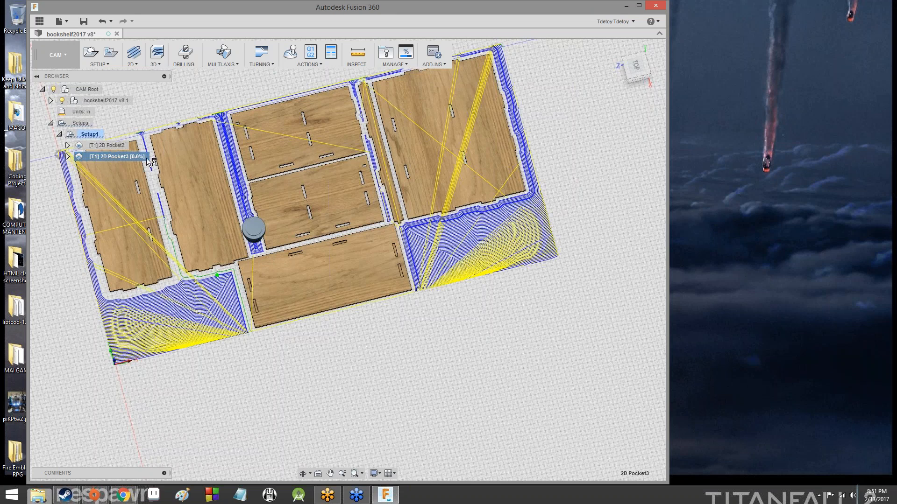
Inspect the toolpath around the panels, simulate it at increased playback speed and close the simulation.
scroll(204, 305, "up", 5)
scroll(204, 304, "down", 6)
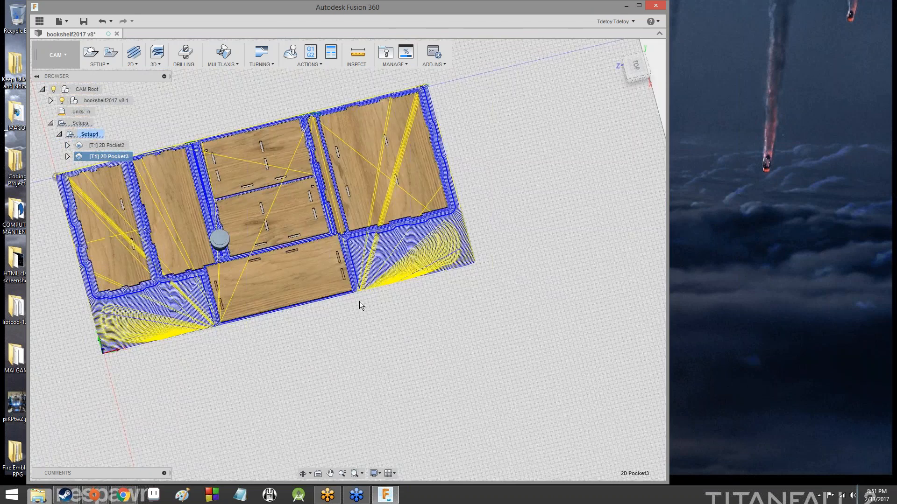
scroll(360, 301, "up", 3)
left_click_drag(636, 67, 611, 45)
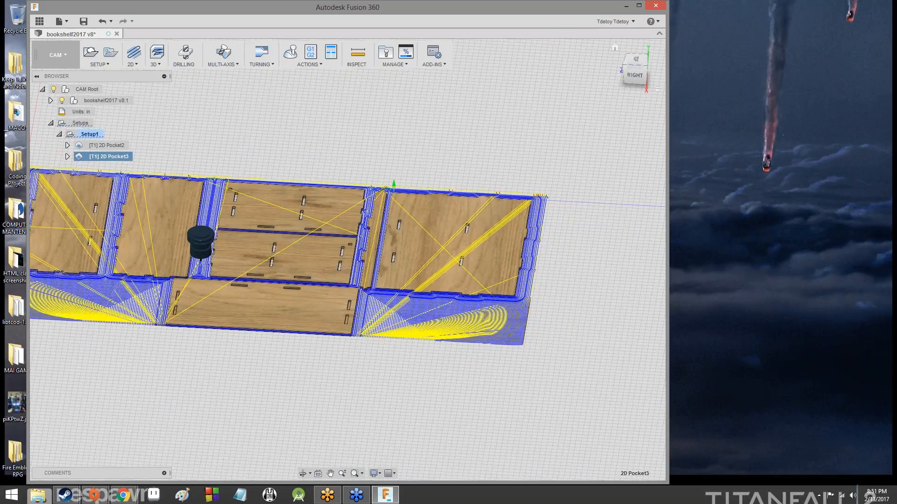
left_click(290, 52)
left_click(347, 436)
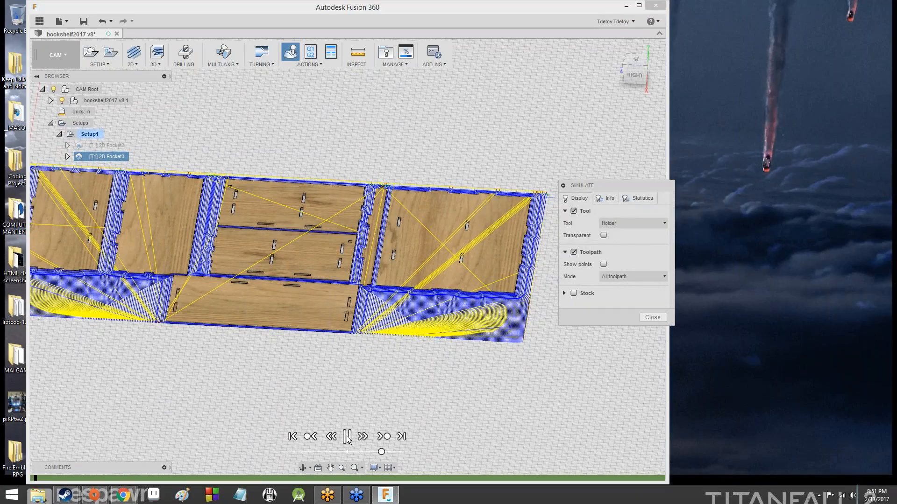
scroll(235, 358, "down", 3)
middle_click_drag(235, 359, 329, 351)
scroll(469, 311, "up", 2)
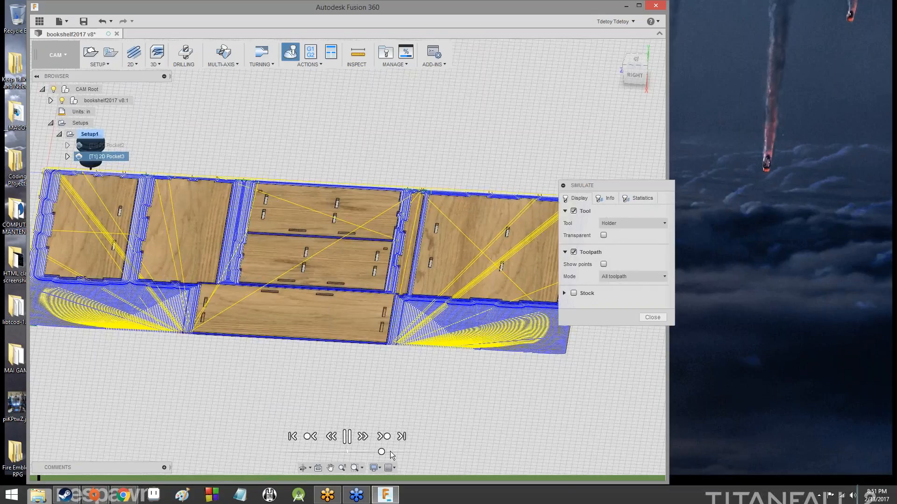
left_click_drag(381, 452, 404, 452)
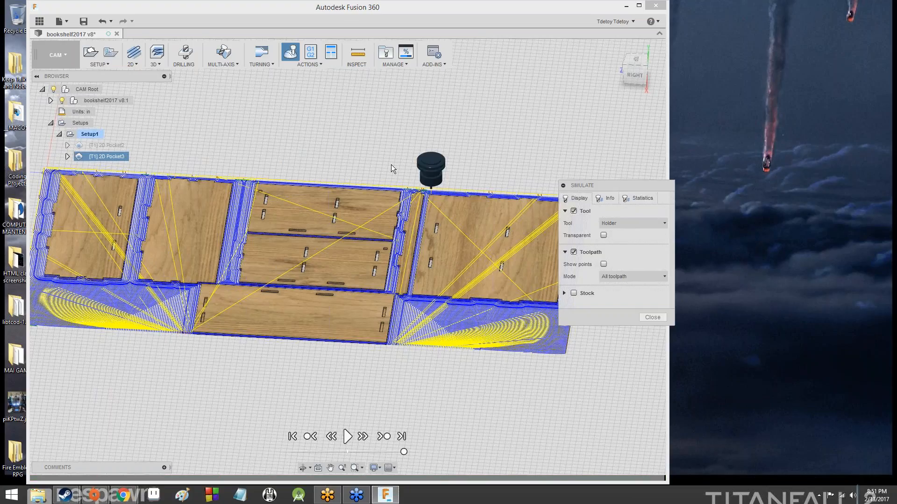
left_click(82, 143)
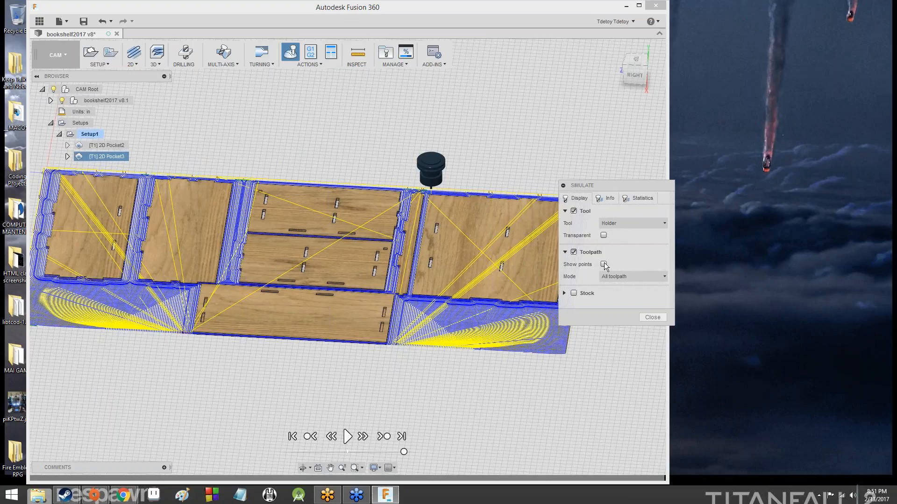
left_click(651, 316)
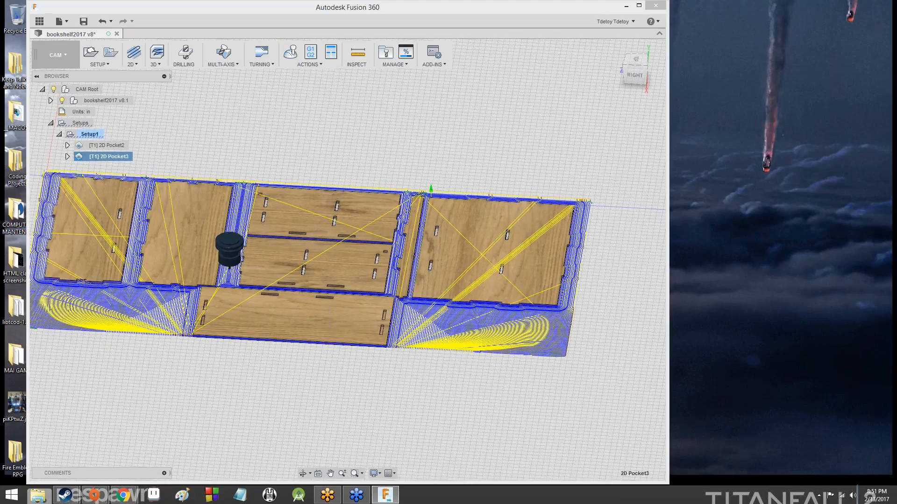
Edit the panel-outline pocket to use Stock to Leave with 0.02 in radial and axial, regenerate it and check the resulting toolpath.
left_click(77, 156)
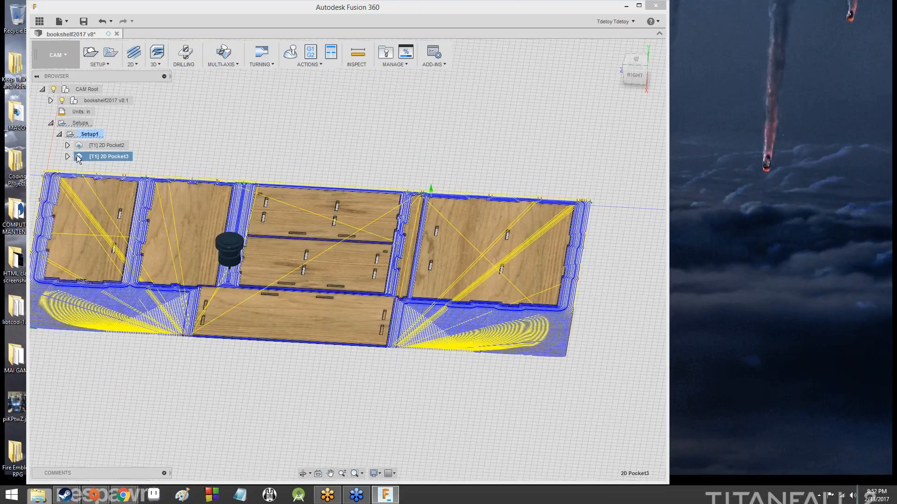
right_click(80, 156)
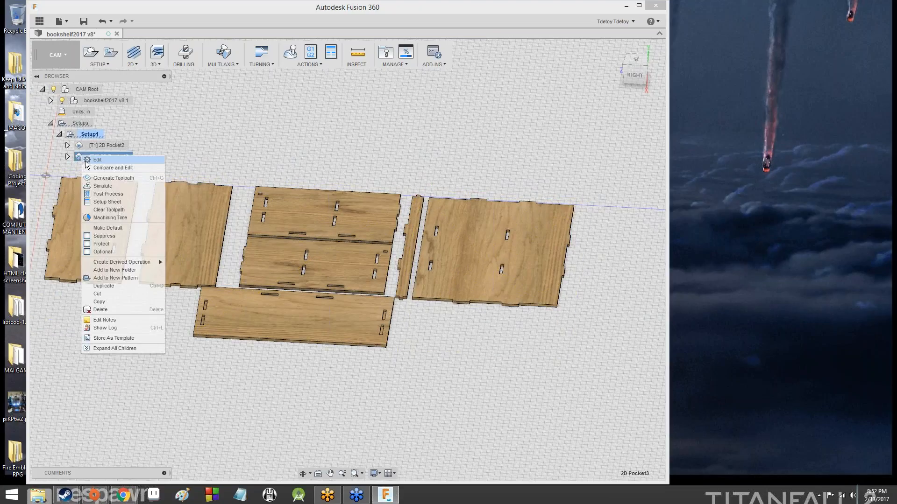
left_click(85, 161)
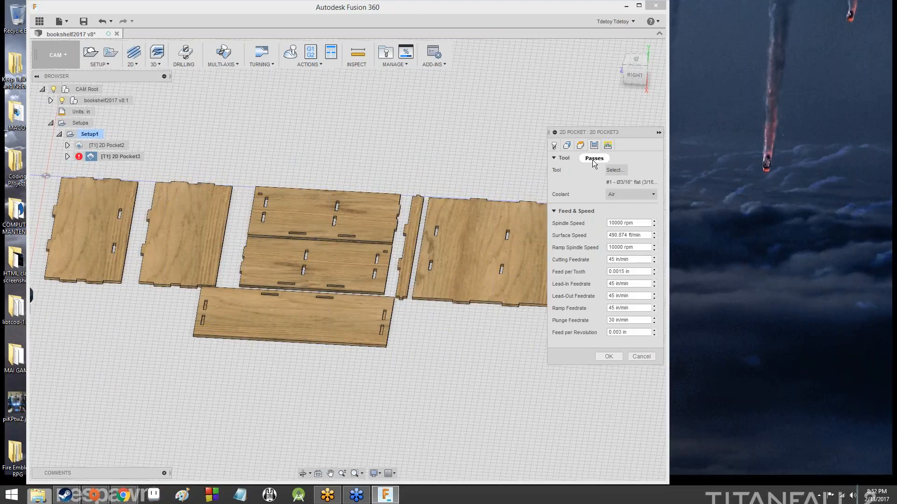
left_click(593, 147)
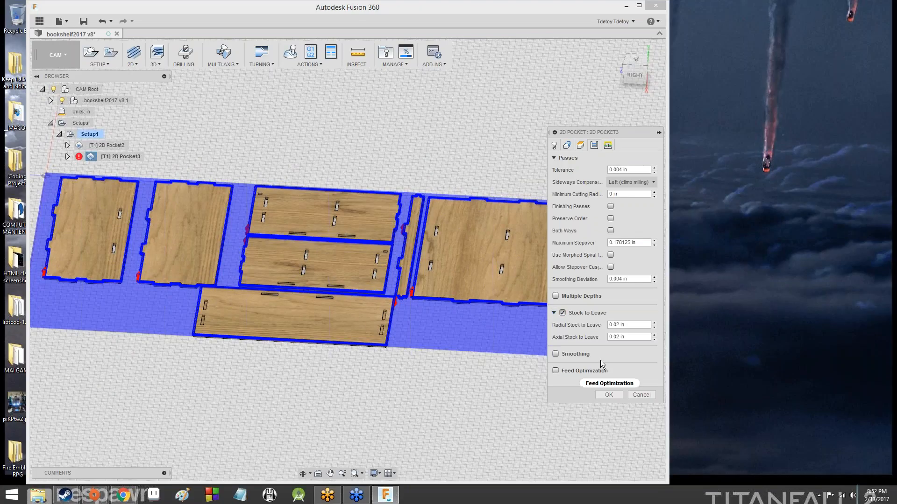
left_click(609, 395)
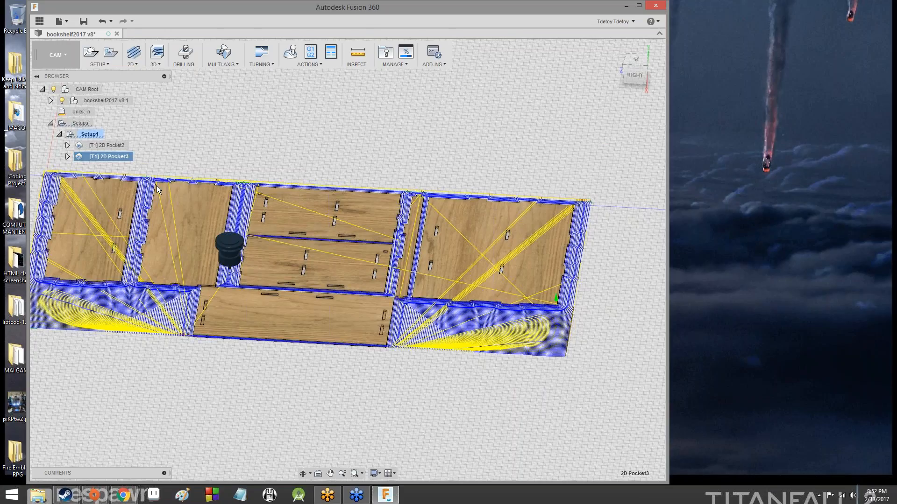
scroll(177, 185, "up", 3)
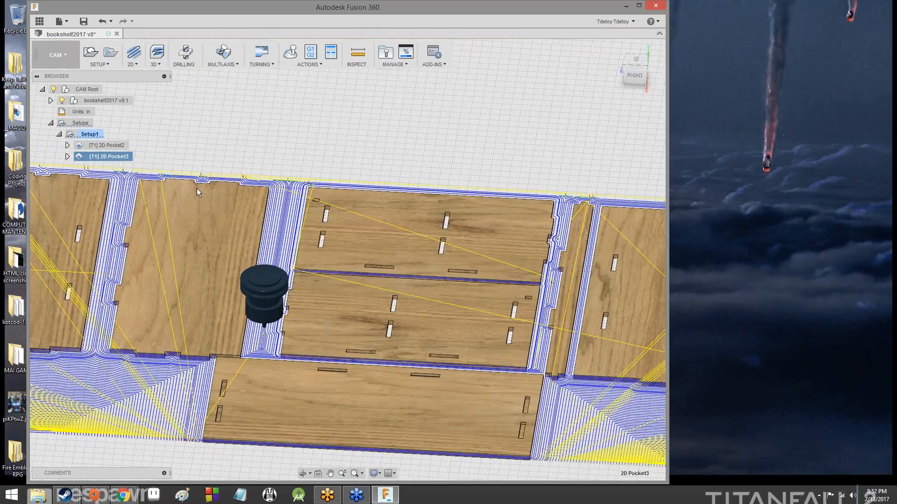
scroll(197, 189, "down", 4)
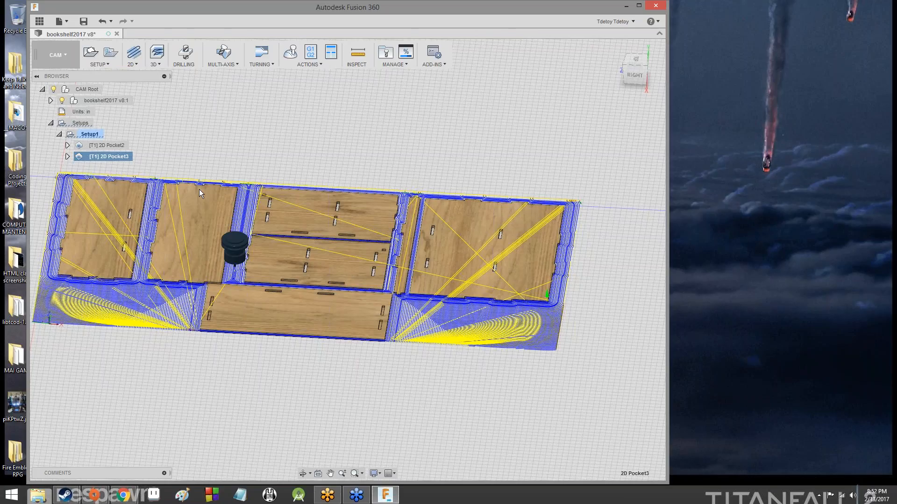